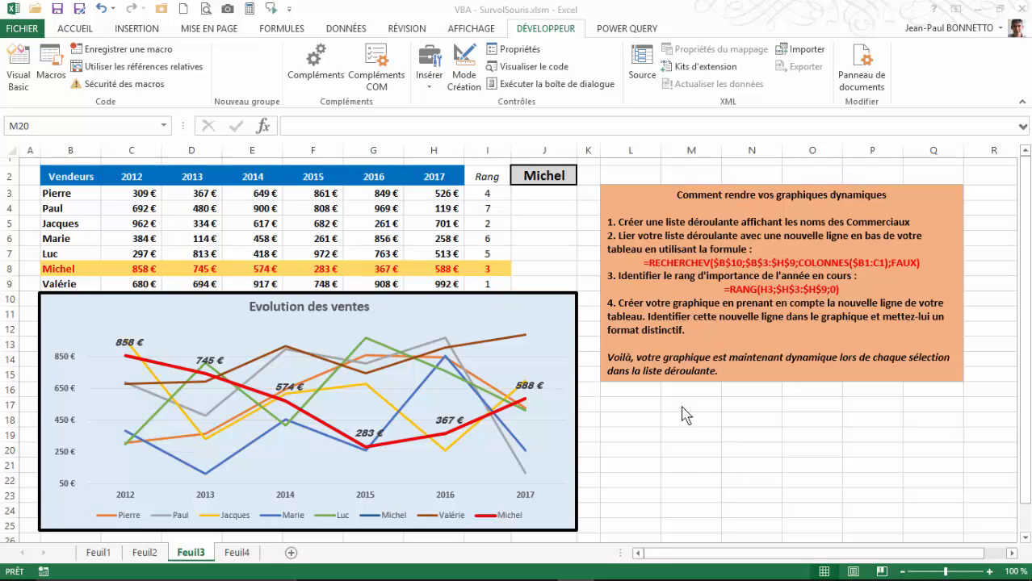
- In cell J2's drop-down list, select the salespeople from table rows 5, 7 and 4 in turn
{"action": "left_click", "coordinate": [570, 176]}
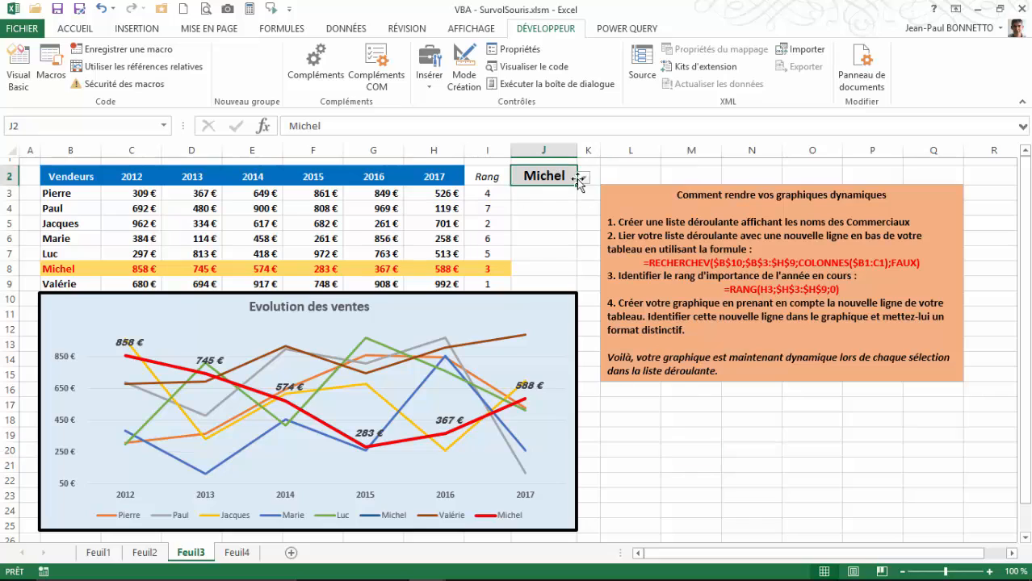
{"action": "left_click", "coordinate": [583, 177]}
{"action": "left_click", "coordinate": [537, 211]}
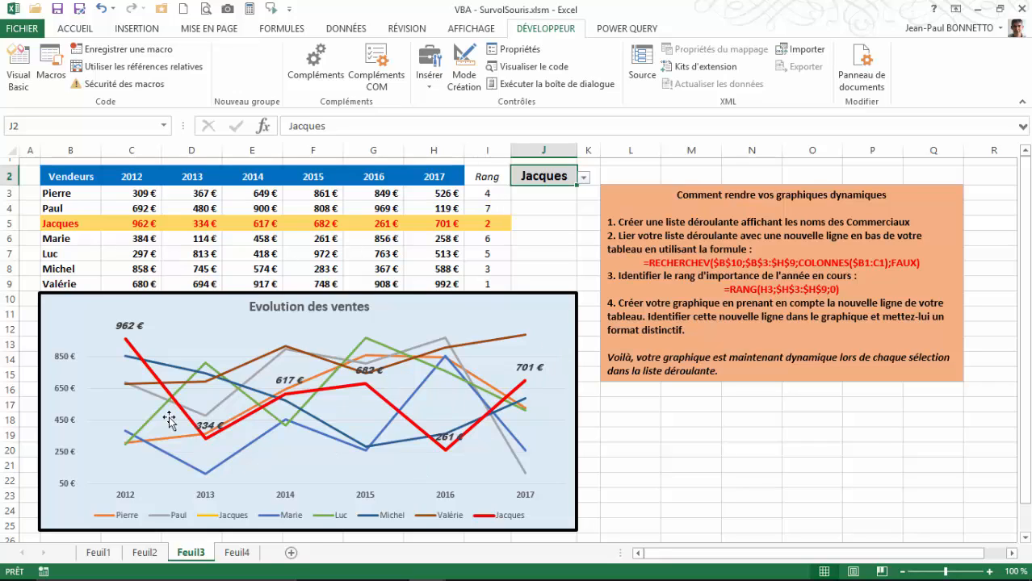
{"action": "left_click", "coordinate": [584, 178]}
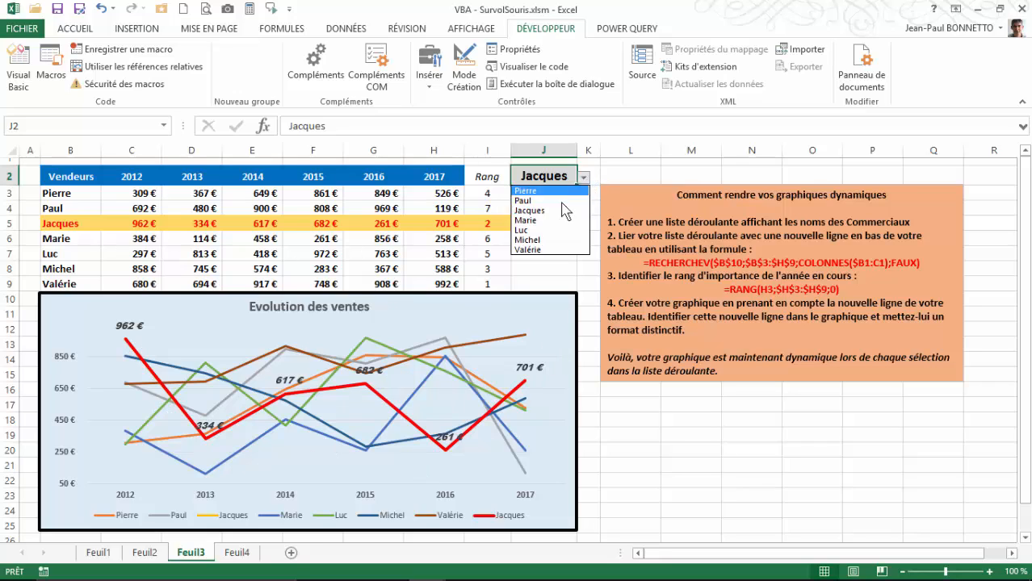
{"action": "left_click", "coordinate": [529, 230]}
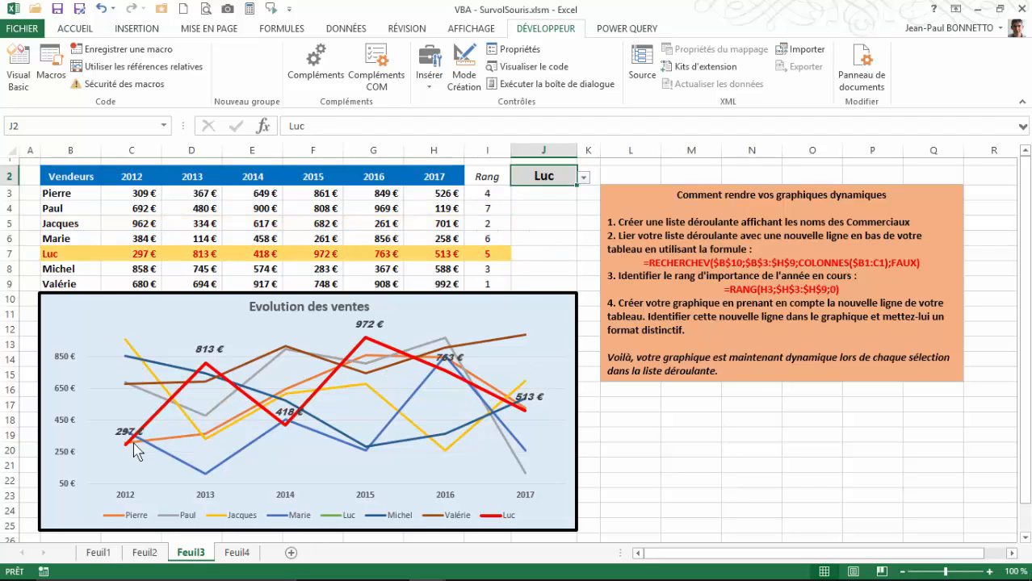
{"action": "left_click", "coordinate": [583, 177]}
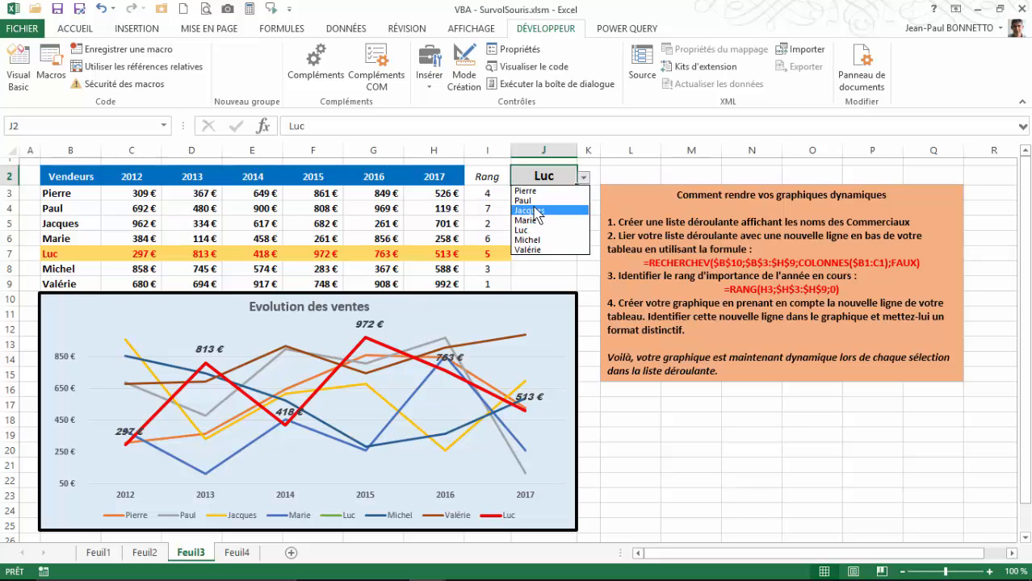
{"action": "left_click", "coordinate": [533, 200]}
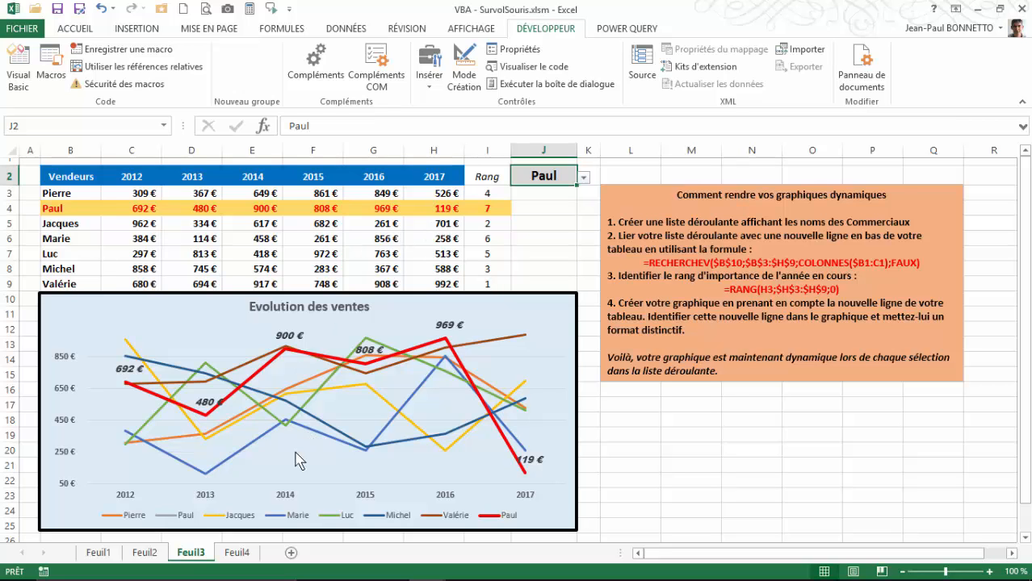
- Copy the mouse-hover instructions text box from sheet Feuil4 and switch to the Classeur2 workbook
{"action": "left_click", "coordinate": [237, 553]}
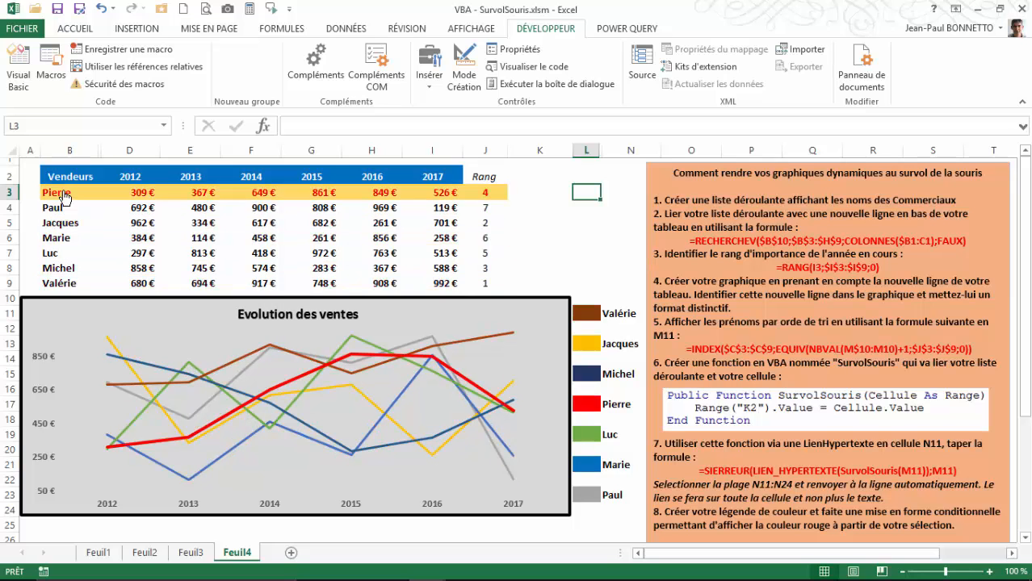
{"action": "left_click", "coordinate": [810, 162]}
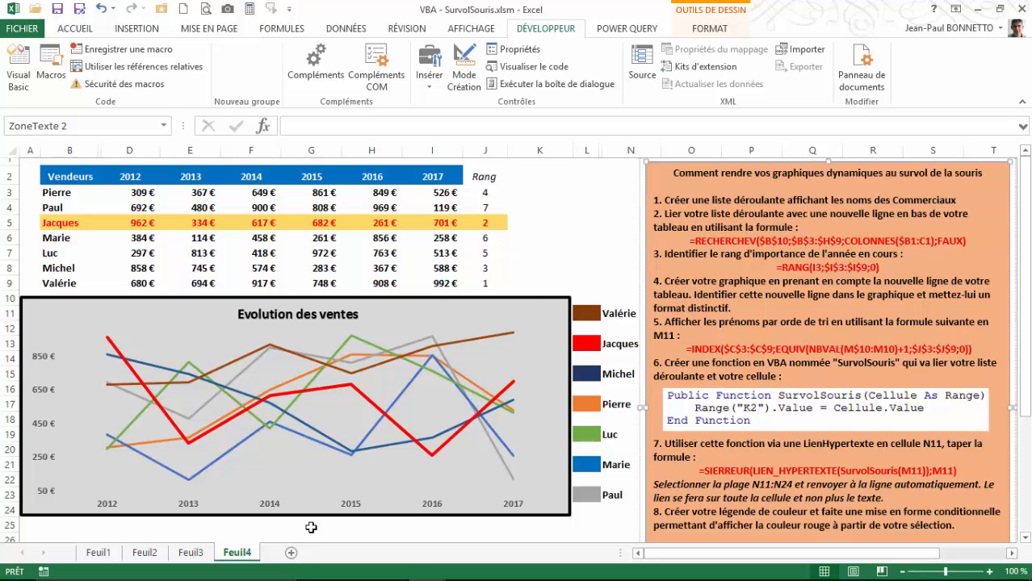
{"action": "left_click", "coordinate": [428, 566]}
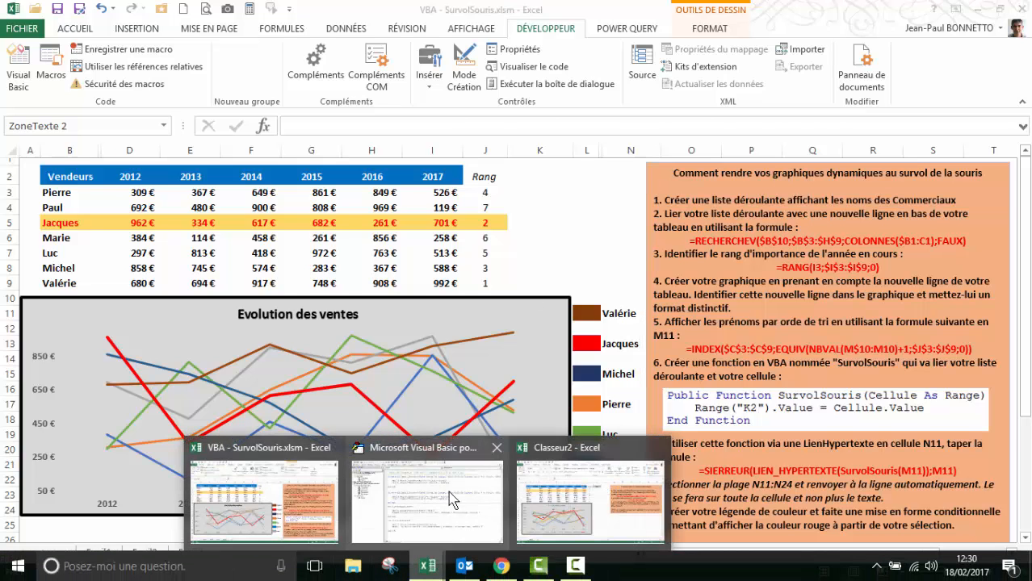
{"action": "mouse_move", "coordinate": [449, 502]}
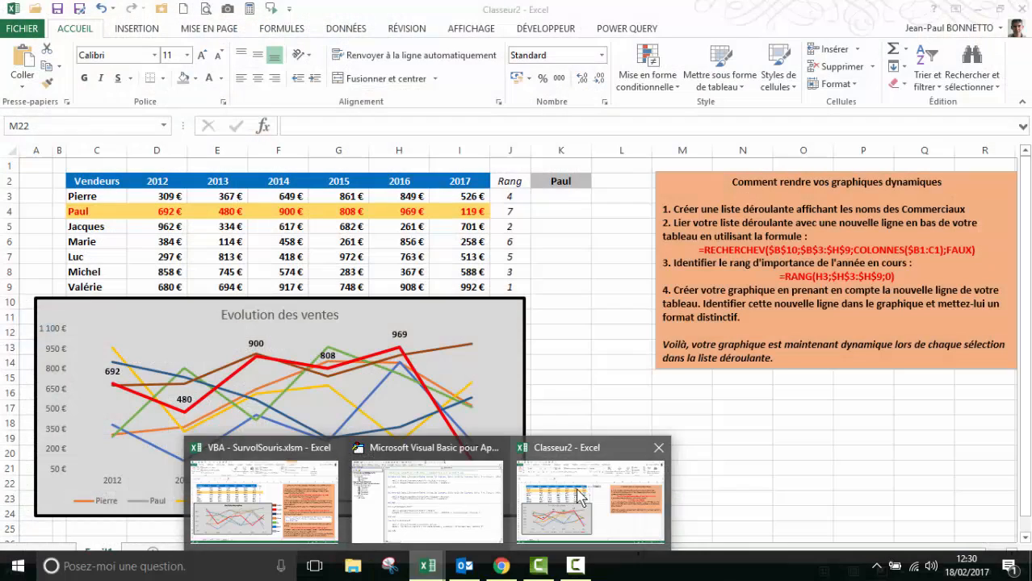
{"action": "left_click", "coordinate": [590, 497]}
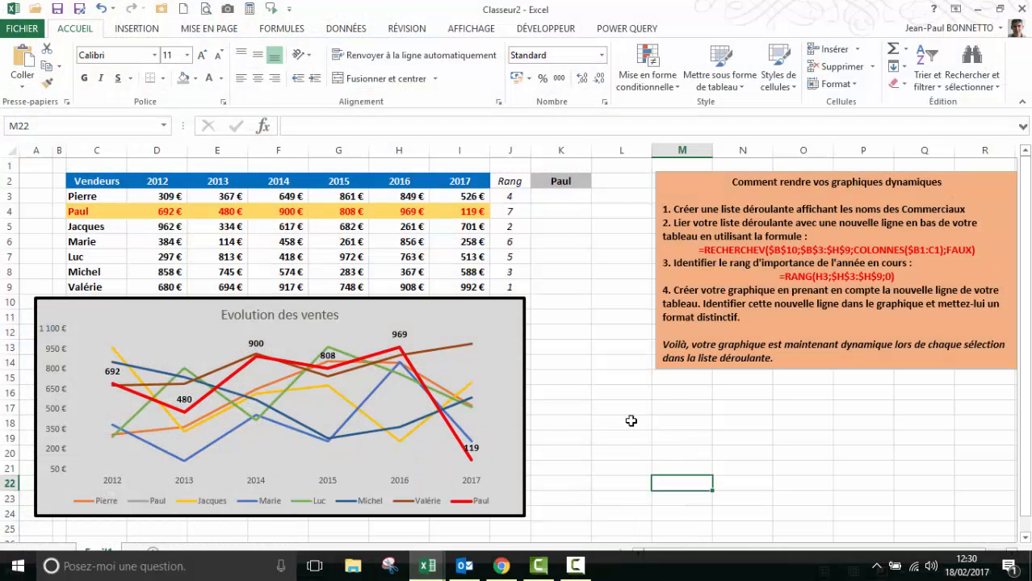
- Delete the old instructions text box and paste the copied one at cell M1
{"action": "left_click", "coordinate": [722, 171]}
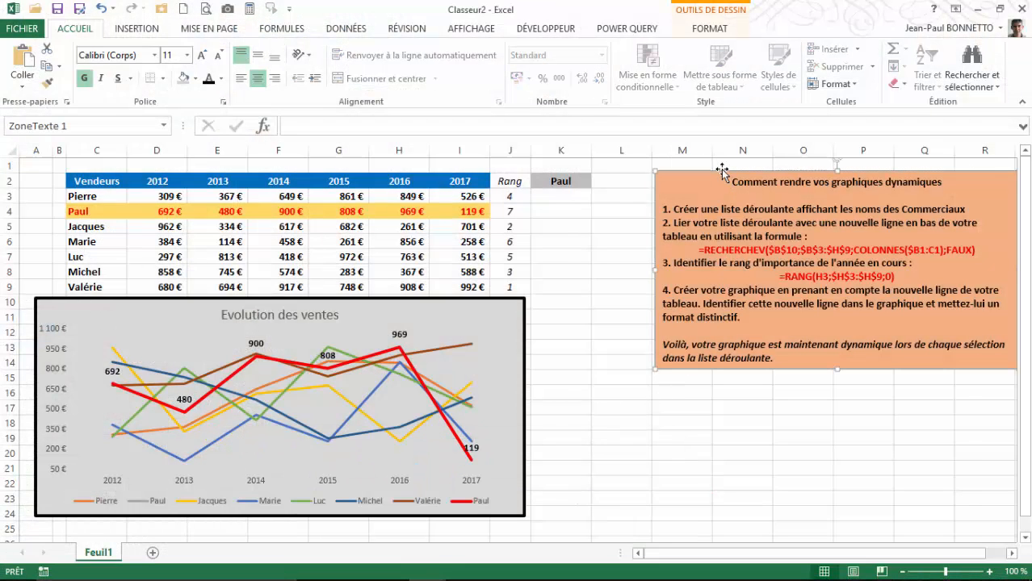
{"action": "key", "text": "Delete"}
{"action": "left_click", "coordinate": [681, 167]}
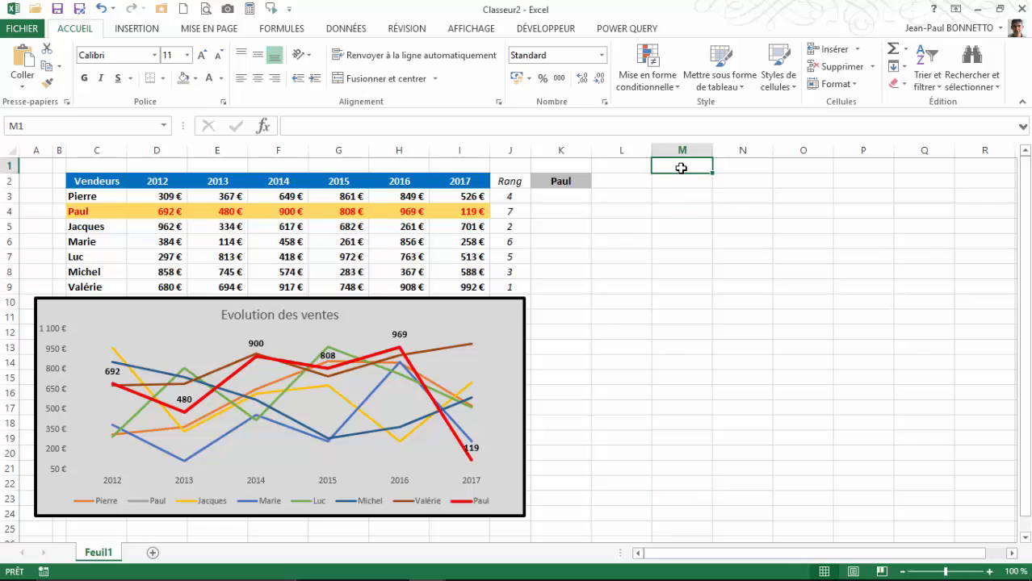
{"action": "key", "text": "ctrl+v"}
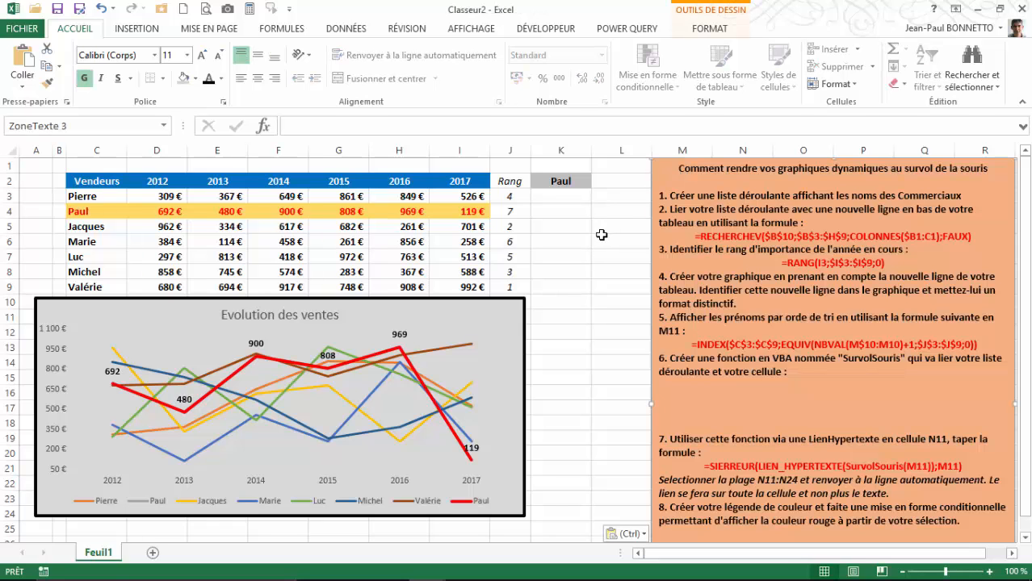
{"action": "left_click", "coordinate": [602, 235]}
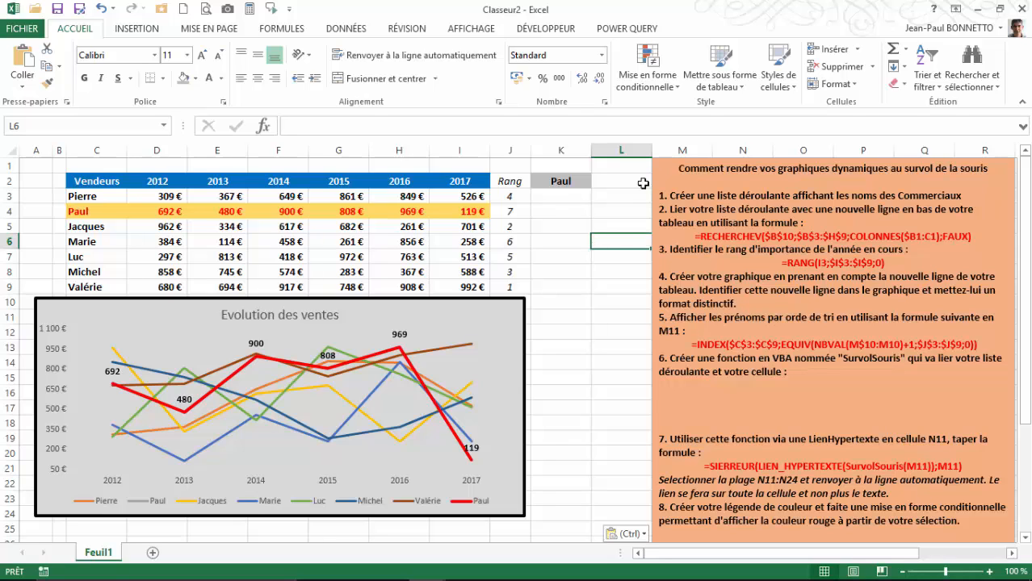
- Select the row 6 salesperson in cell K2's drop-down list and switch back to the row 4 salesperson
{"action": "left_click", "coordinate": [550, 181]}
{"action": "left_click", "coordinate": [597, 181]}
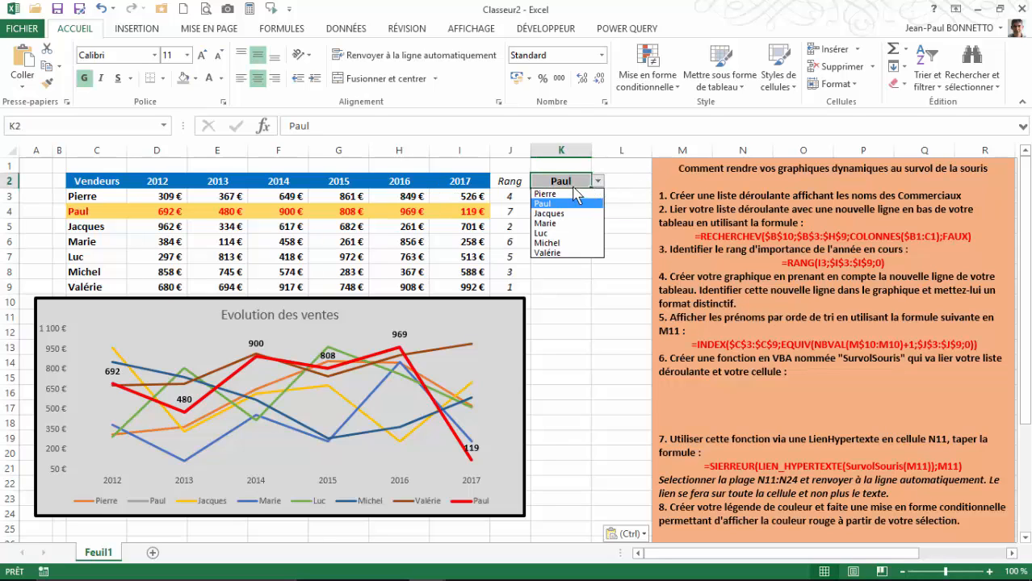
{"action": "left_click", "coordinate": [549, 223]}
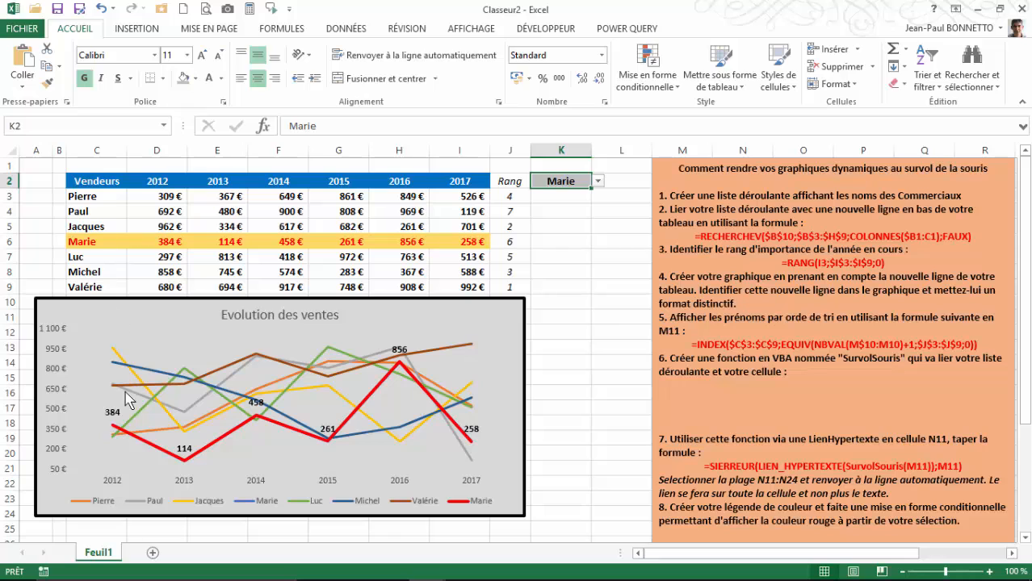
{"action": "left_click", "coordinate": [598, 181]}
{"action": "left_click", "coordinate": [549, 203]}
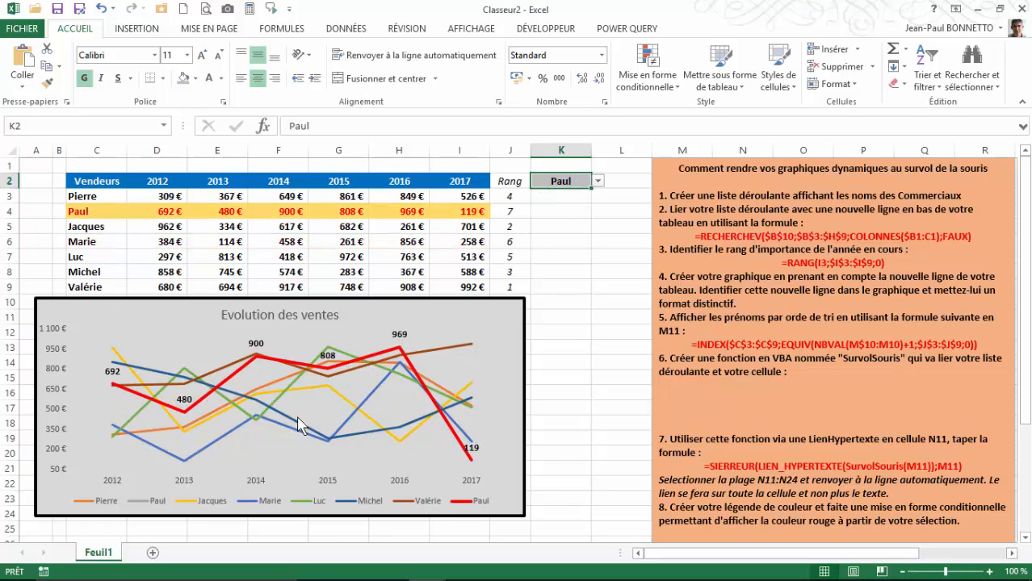
- Copy the picture of the SurvolSouris VBA function from Feuil4 of the VBA - SurvolSouris.xlsm workbook
{"action": "mouse_move", "coordinate": [333, 438]}
{"action": "scroll", "coordinate": [667, 433], "scroll_direction": "down", "scroll_amount": 2}
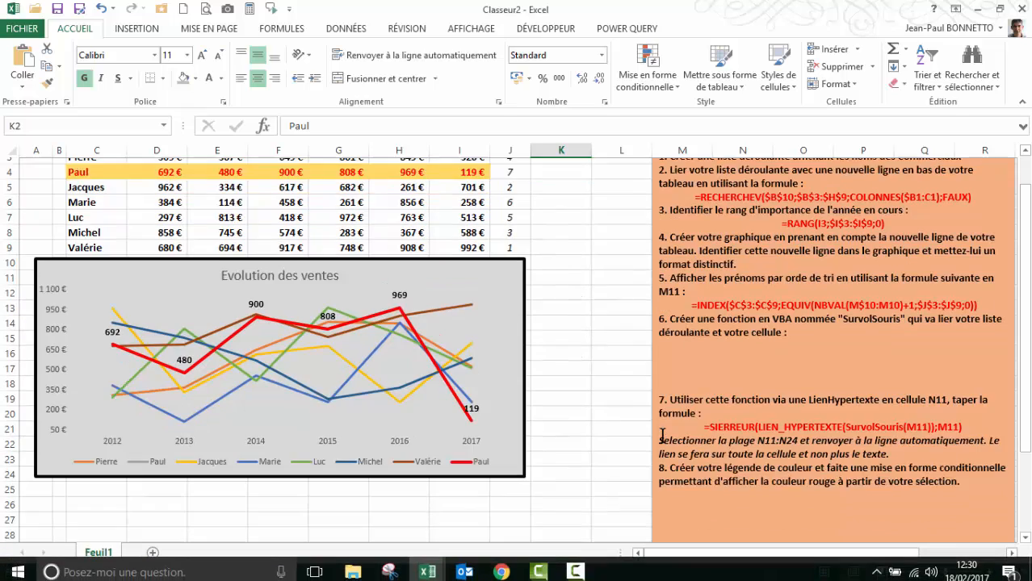
{"action": "scroll", "coordinate": [662, 436], "scroll_direction": "up", "scroll_amount": 2}
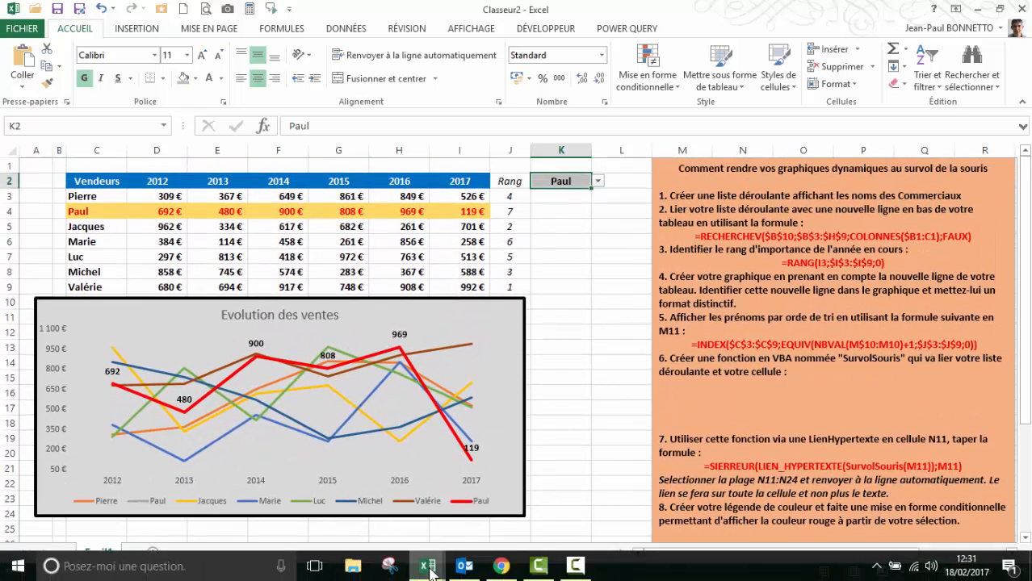
{"action": "mouse_move", "coordinate": [427, 566]}
{"action": "left_click", "coordinate": [397, 498]}
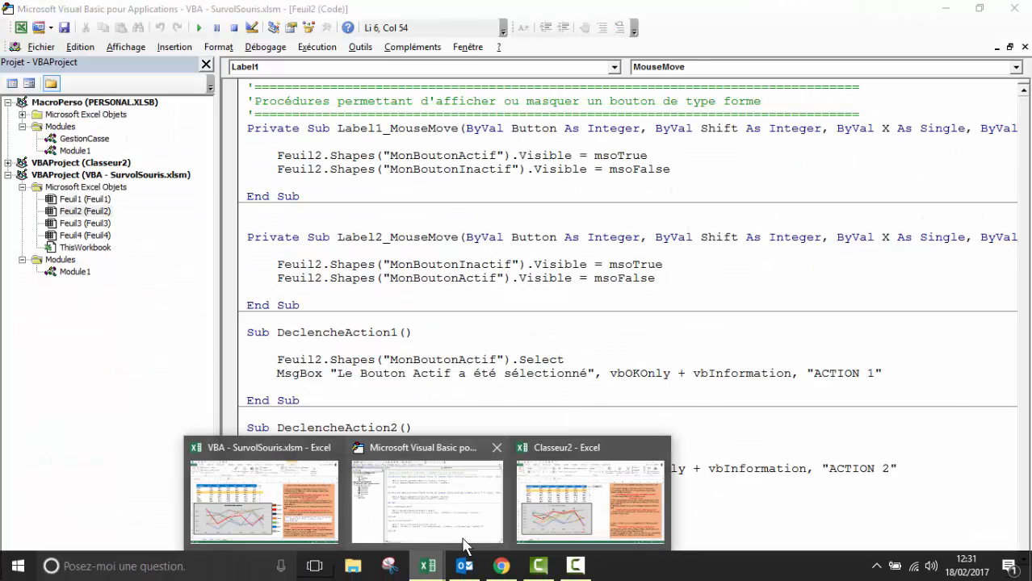
{"action": "left_click", "coordinate": [267, 494]}
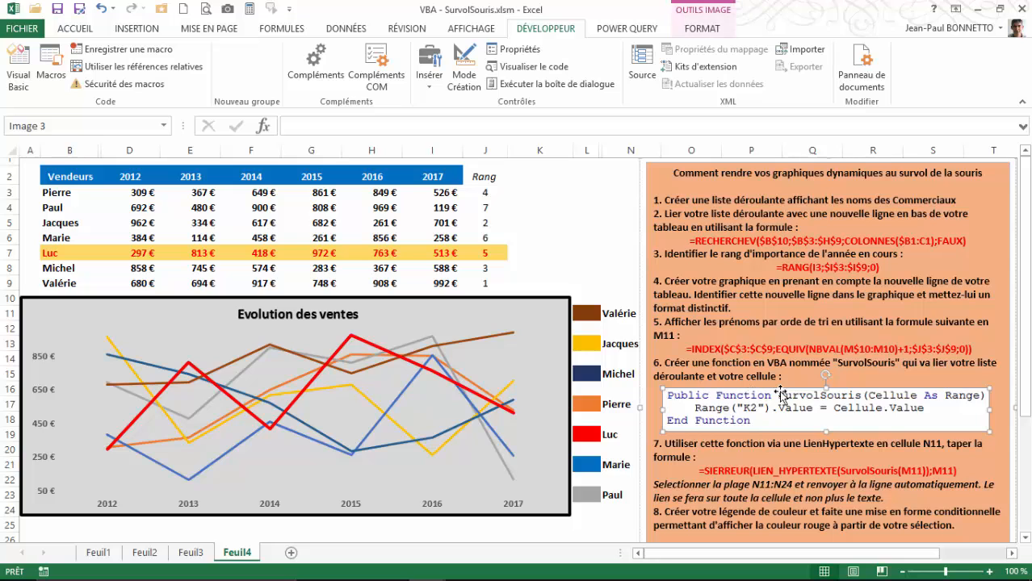
{"action": "mouse_move", "coordinate": [616, 408]}
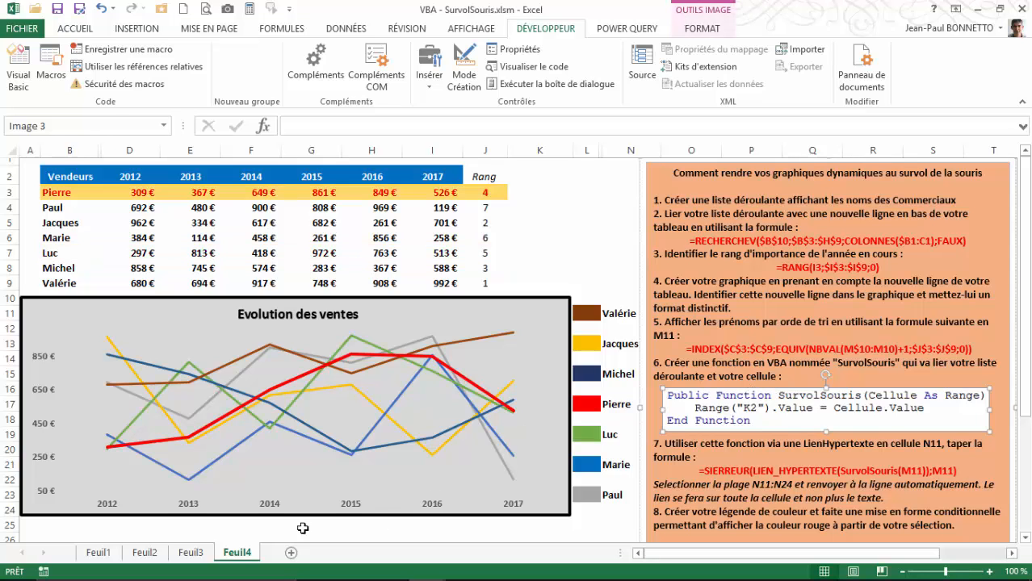
- Paste the VBA function picture into Classeur2 and place it in the blank space under instruction 6
{"action": "mouse_move", "coordinate": [428, 567]}
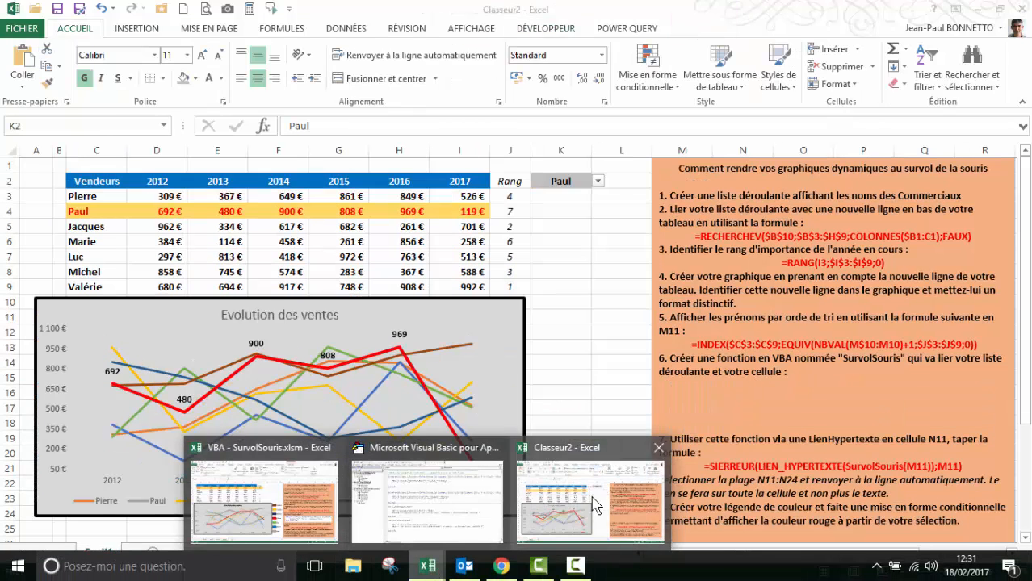
{"action": "left_click", "coordinate": [537, 501]}
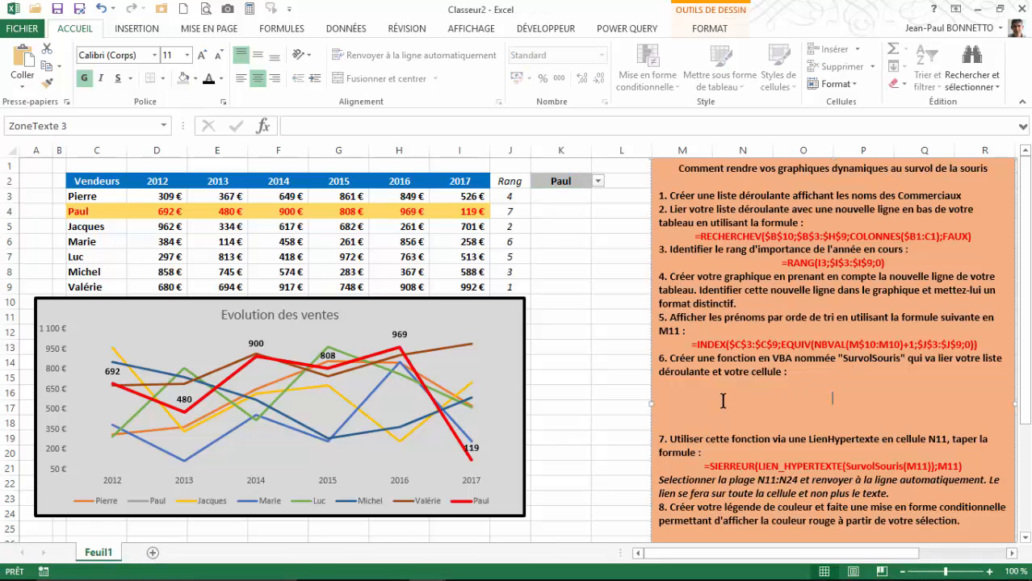
{"action": "key", "text": "ctrl+v"}
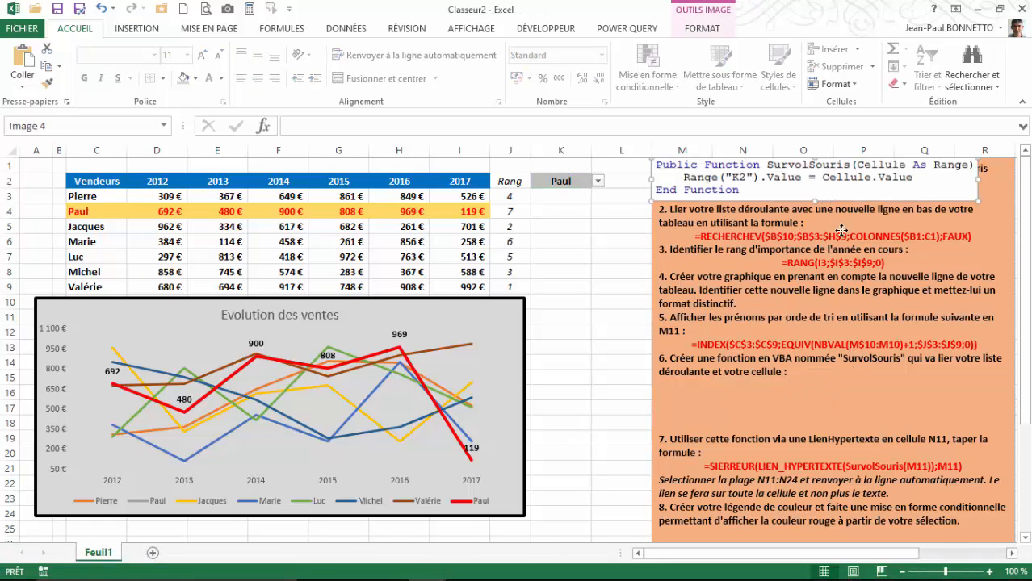
{"action": "left_click_drag", "start_coordinate": [842, 231], "coordinate": [859, 415]}
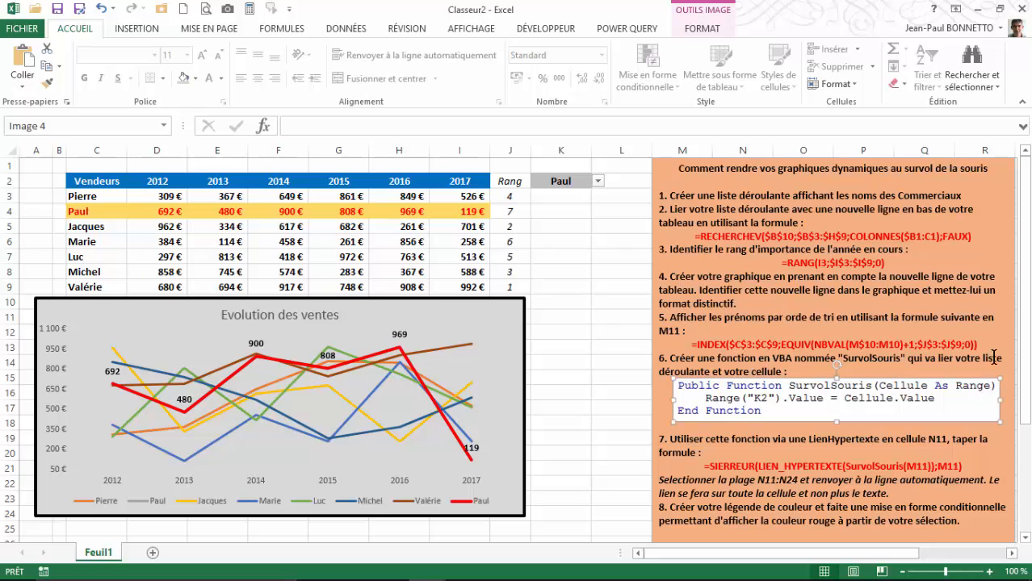
- Copy the conditional formatting rule picture below instruction 8 on Feuil4 of the VBA - SurvolSouris.xlsm workbook
{"action": "scroll", "coordinate": [985, 452], "scroll_direction": "down", "scroll_amount": 3}
{"action": "left_click", "coordinate": [747, 395]}
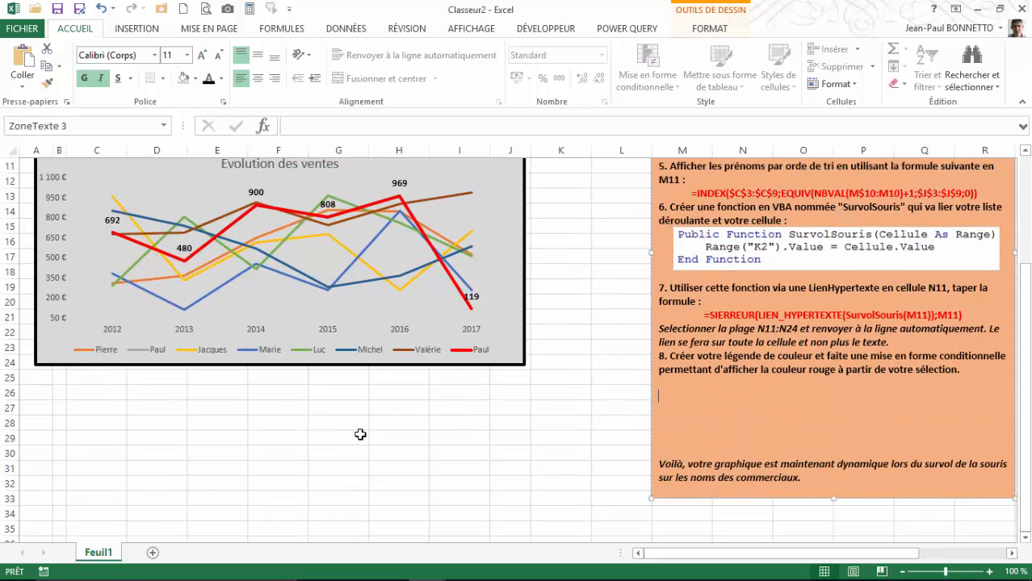
{"action": "left_click", "coordinate": [425, 565]}
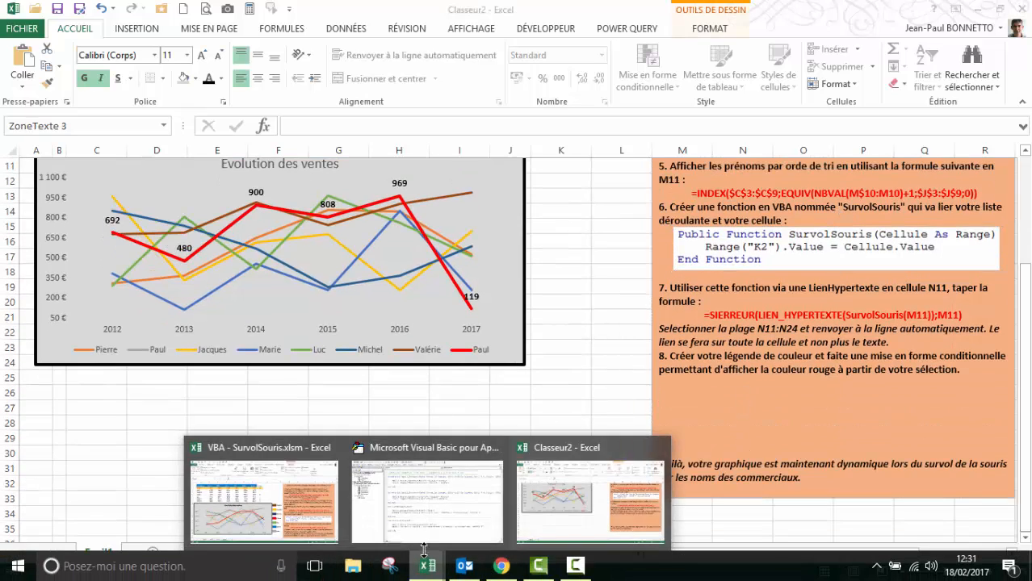
{"action": "left_click", "coordinate": [264, 501]}
{"action": "scroll", "coordinate": [727, 452], "scroll_direction": "down", "scroll_amount": 2}
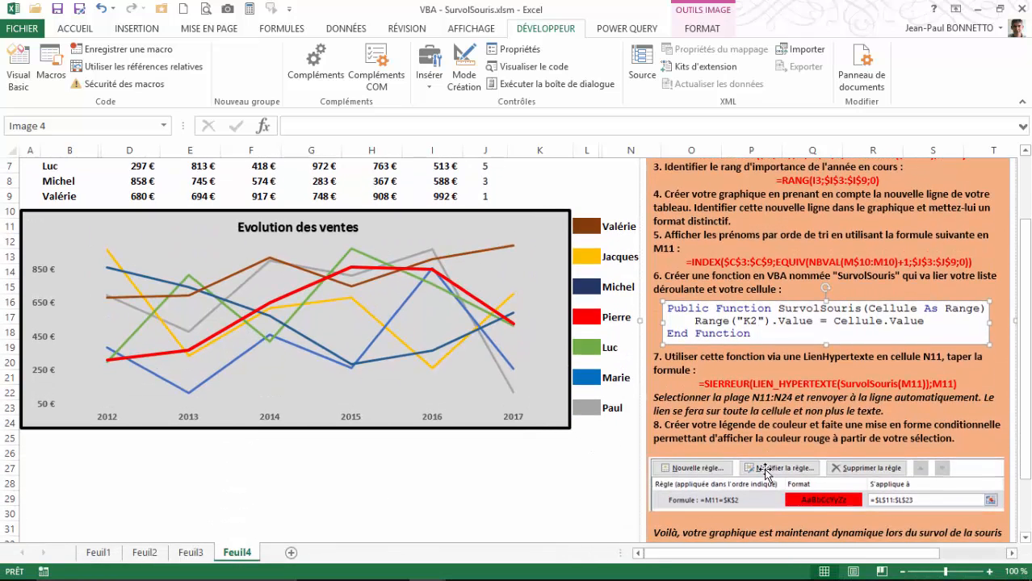
{"action": "left_click", "coordinate": [766, 474]}
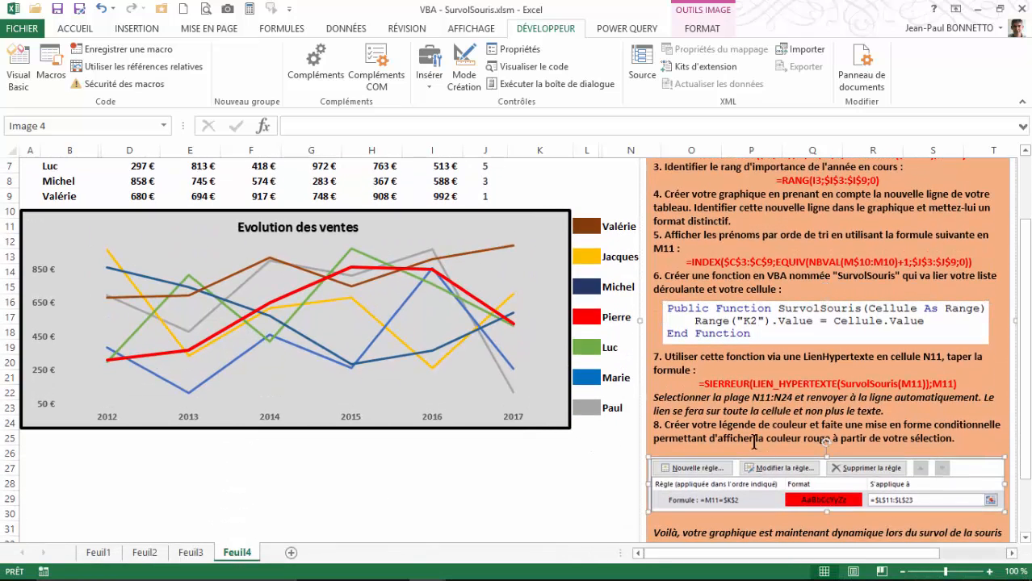
- Paste the conditional formatting rule picture into Classeur2 and place it in the blank space under instruction 8
{"action": "left_click", "coordinate": [427, 571]}
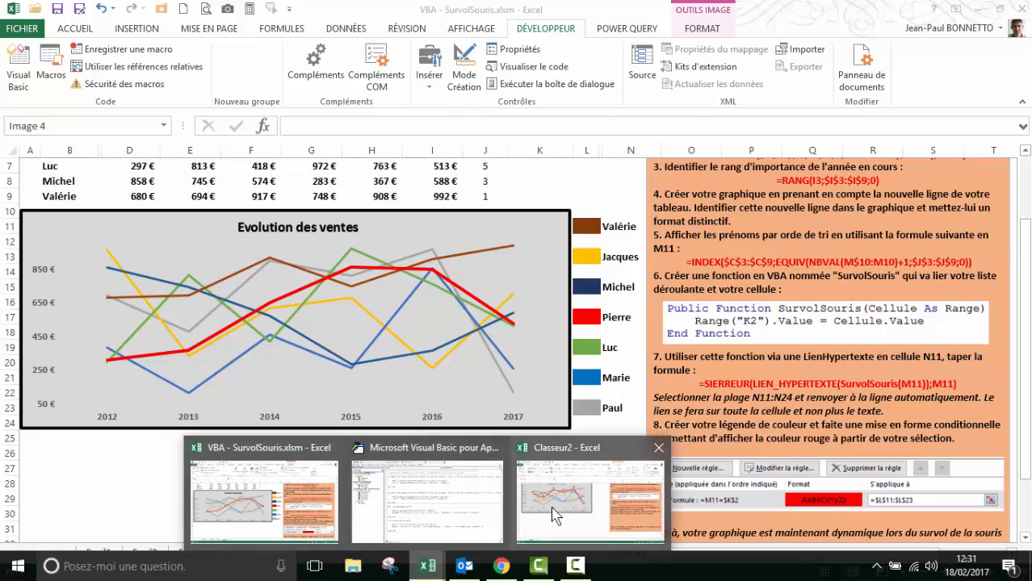
{"action": "left_click", "coordinate": [549, 517]}
{"action": "left_click", "coordinate": [736, 388]}
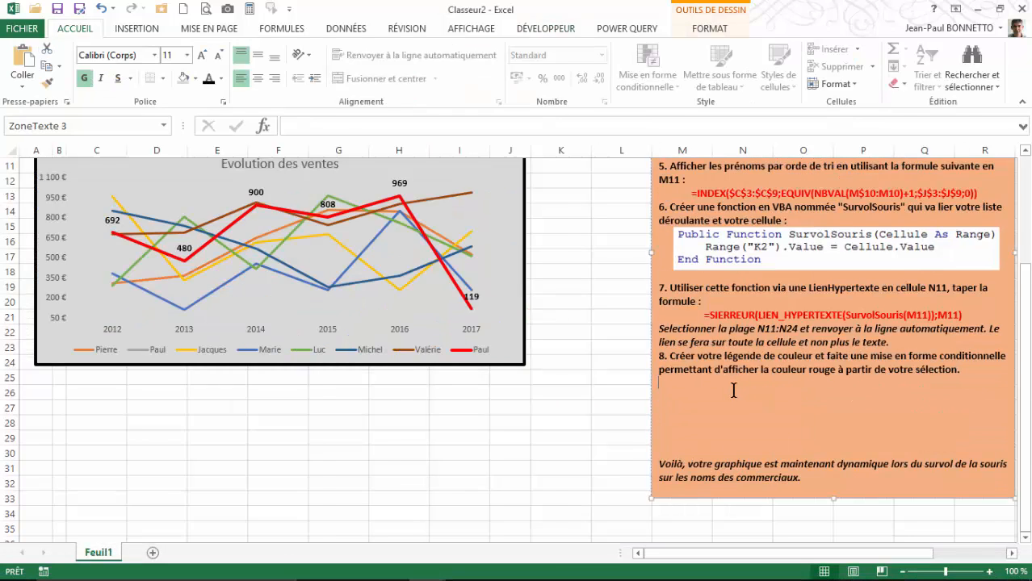
{"action": "key", "text": "ctrl+v"}
{"action": "left_click_drag", "start_coordinate": [745, 201], "coordinate": [749, 505]}
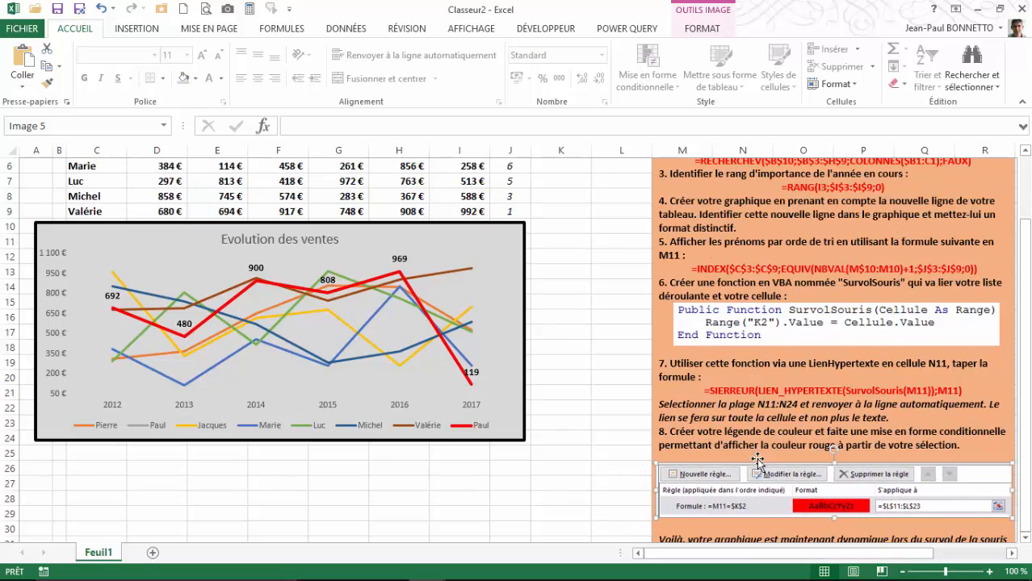
- Group the VBA function picture and the conditional formatting rule picture with the orange instructions text box
{"action": "left_click", "coordinate": [788, 341]}
{"action": "left_click", "coordinate": [715, 28]}
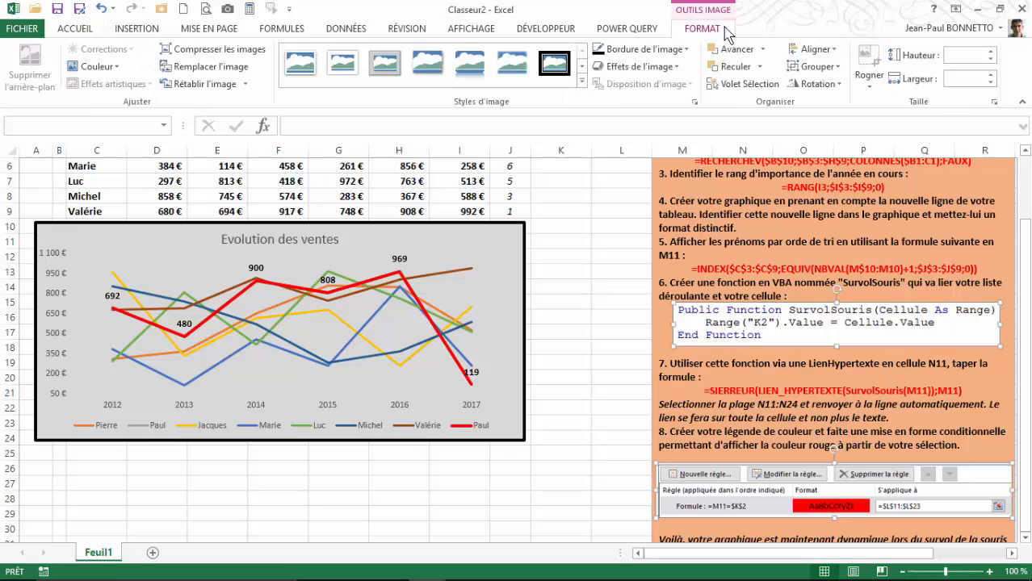
{"action": "left_click", "coordinate": [815, 66]}
{"action": "left_click", "coordinate": [818, 91]}
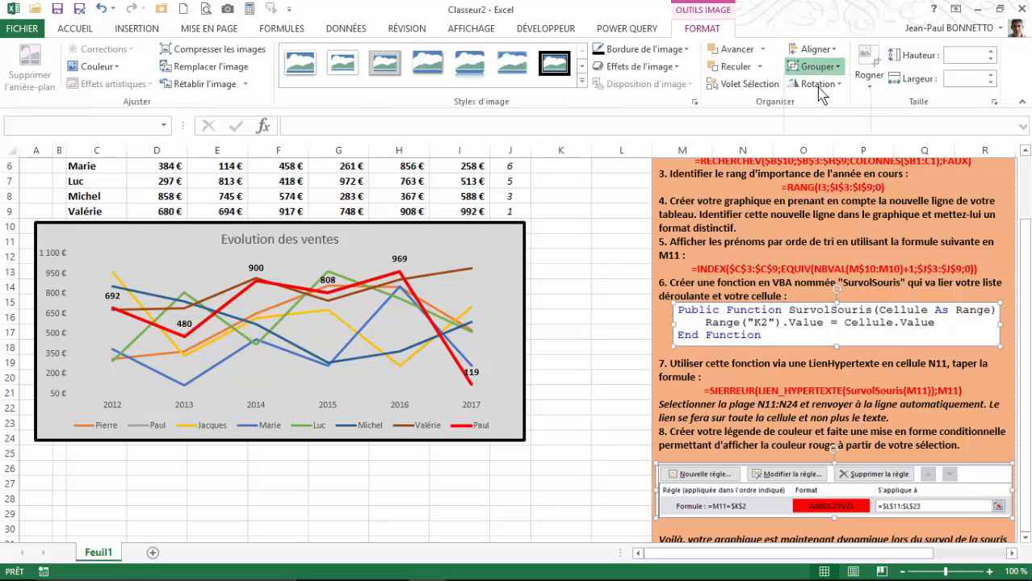
{"action": "left_click", "coordinate": [658, 190]}
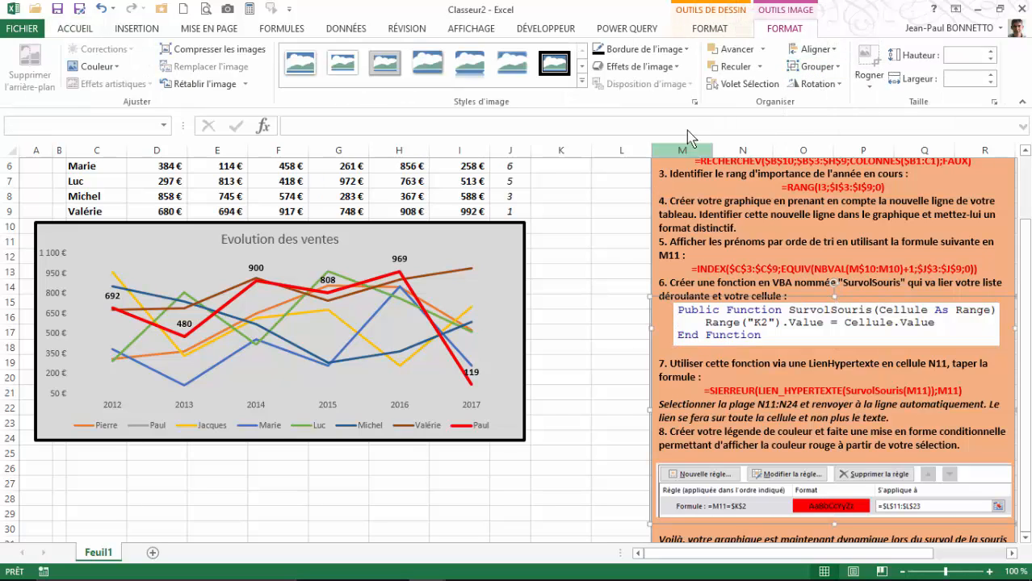
{"action": "left_click", "coordinate": [817, 68]}
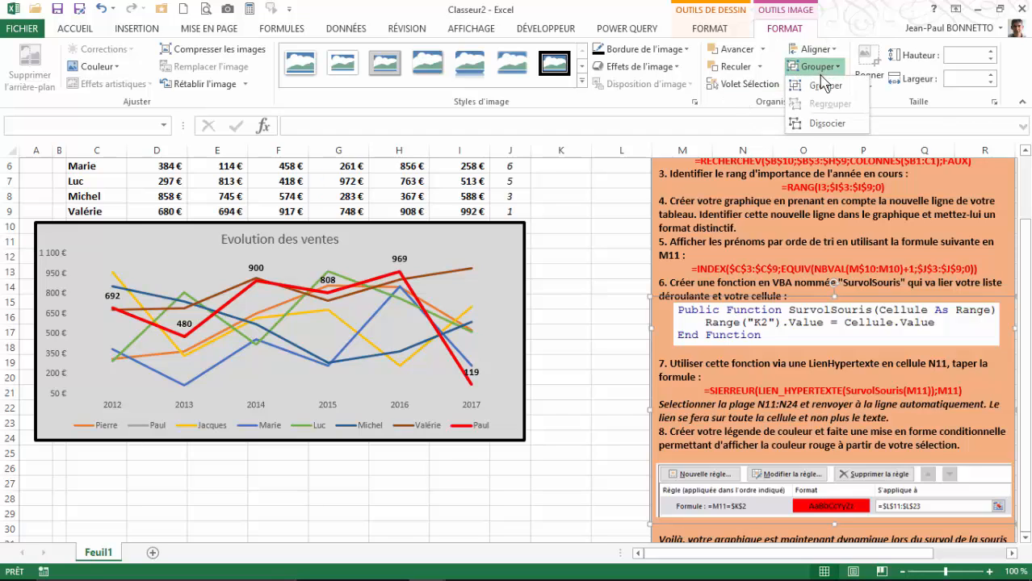
{"action": "left_click", "coordinate": [822, 85]}
- Move the grouped instructions slightly to the left, just into column L, and deselect them
{"action": "left_click", "coordinate": [619, 275]}
{"action": "left_click", "coordinate": [646, 253]}
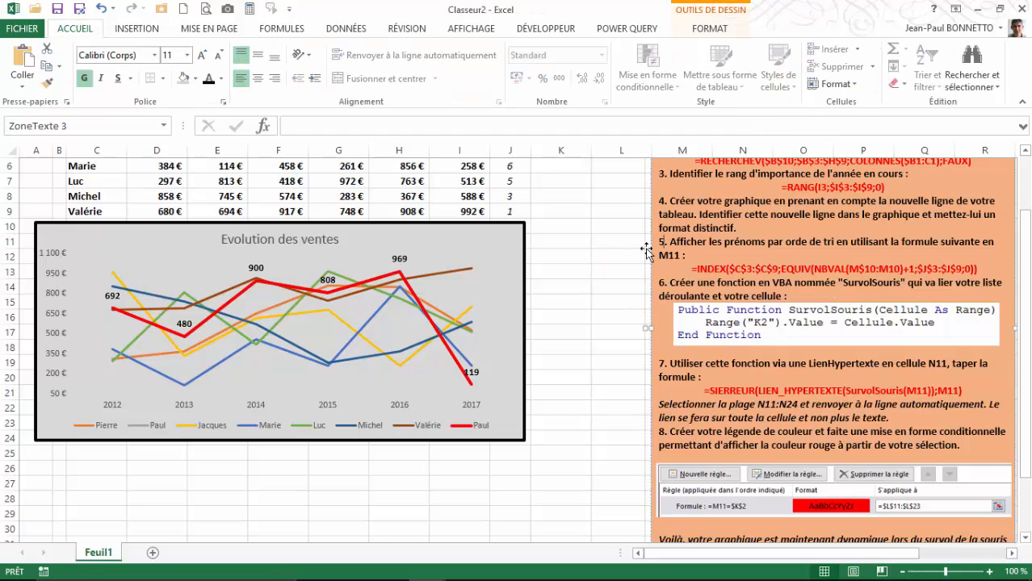
{"action": "mouse_move", "coordinate": [645, 250]}
{"action": "left_mouse_down"}
{"action": "mouse_move", "coordinate": [627, 249]}
{"action": "mouse_move", "coordinate": [639, 254]}
{"action": "left_mouse_up"}
{"action": "scroll", "coordinate": [605, 245], "scroll_direction": "up", "scroll_amount": 2}
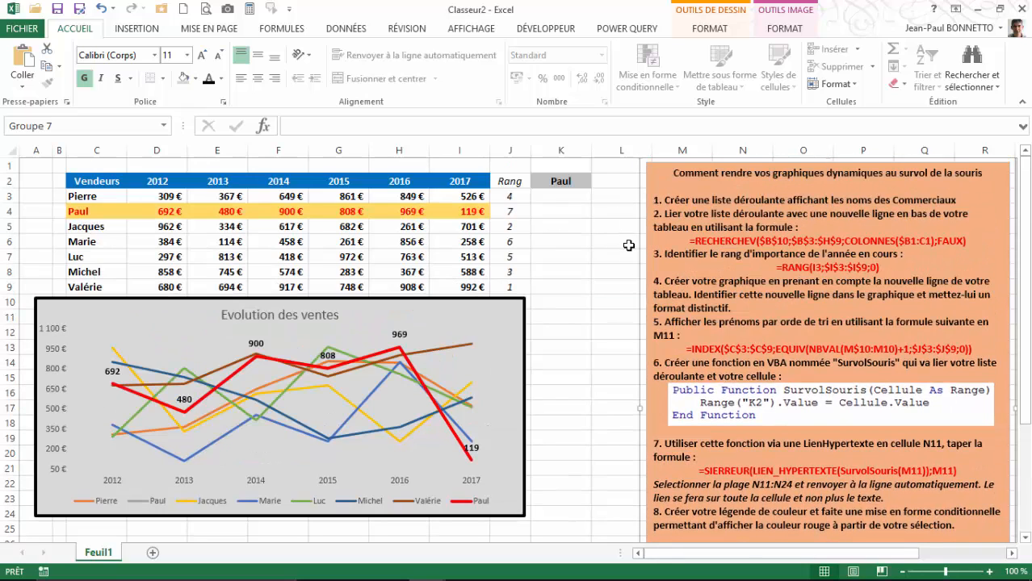
{"action": "left_click", "coordinate": [627, 241]}
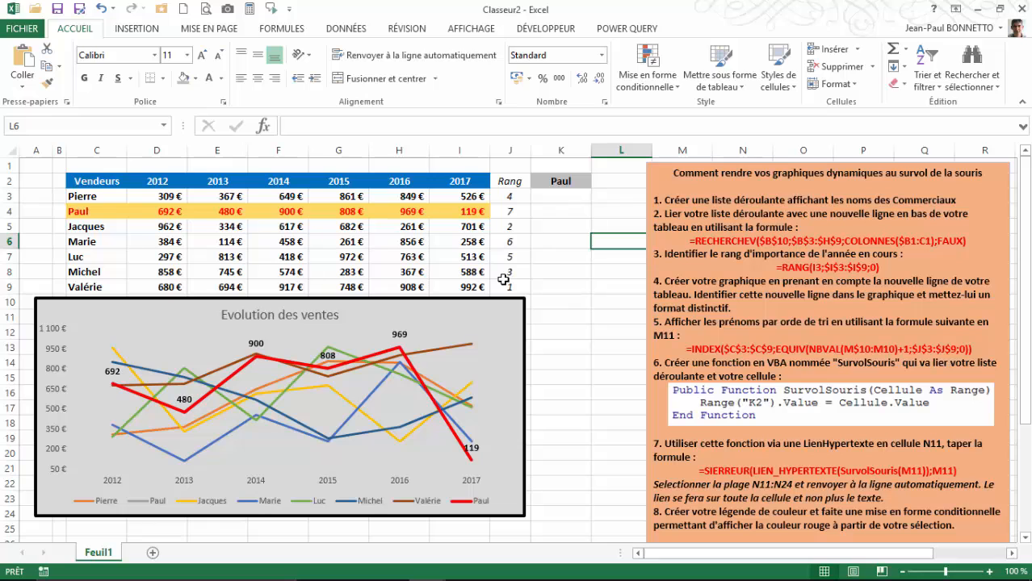
- Shift the chart down to uncover row 10, and review the drop-down list in K2 and the linked cells C10 and D10
{"action": "left_click_drag", "start_coordinate": [512, 302], "coordinate": [511, 348]}
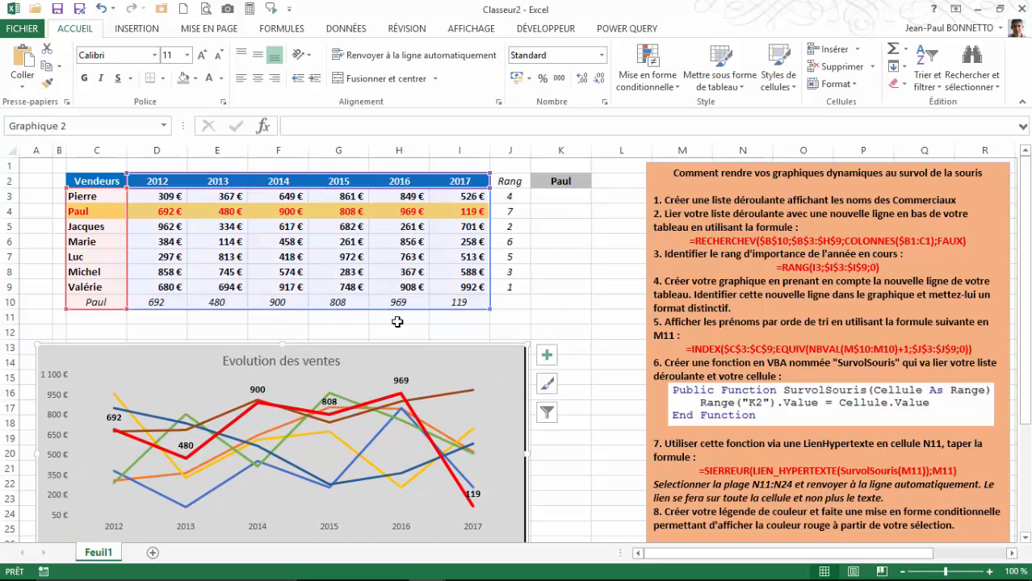
{"action": "left_click", "coordinate": [106, 299]}
{"action": "left_click", "coordinate": [567, 180]}
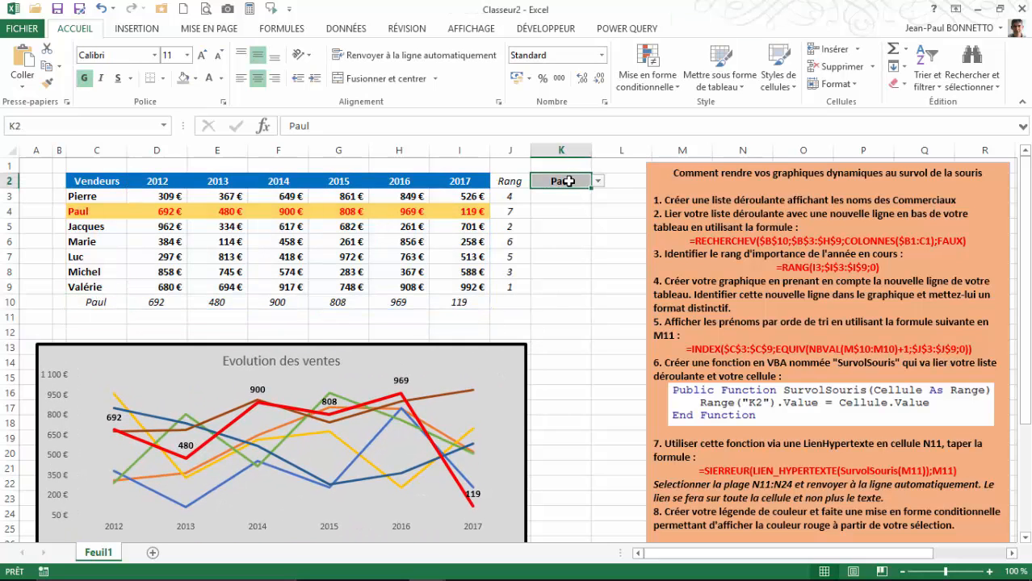
{"action": "left_click", "coordinate": [596, 182]}
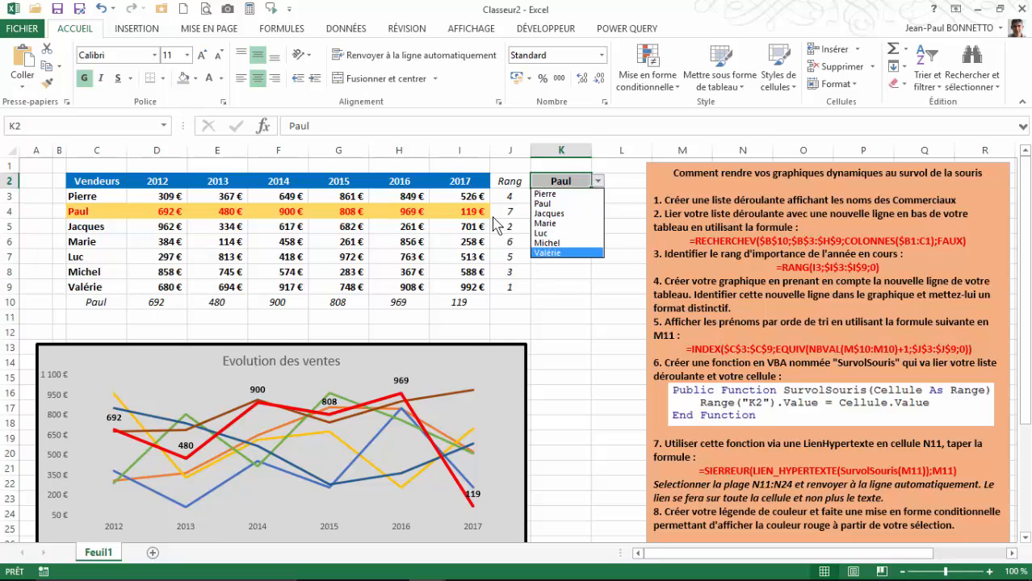
{"action": "left_click", "coordinate": [508, 179]}
{"action": "left_click", "coordinate": [507, 181]}
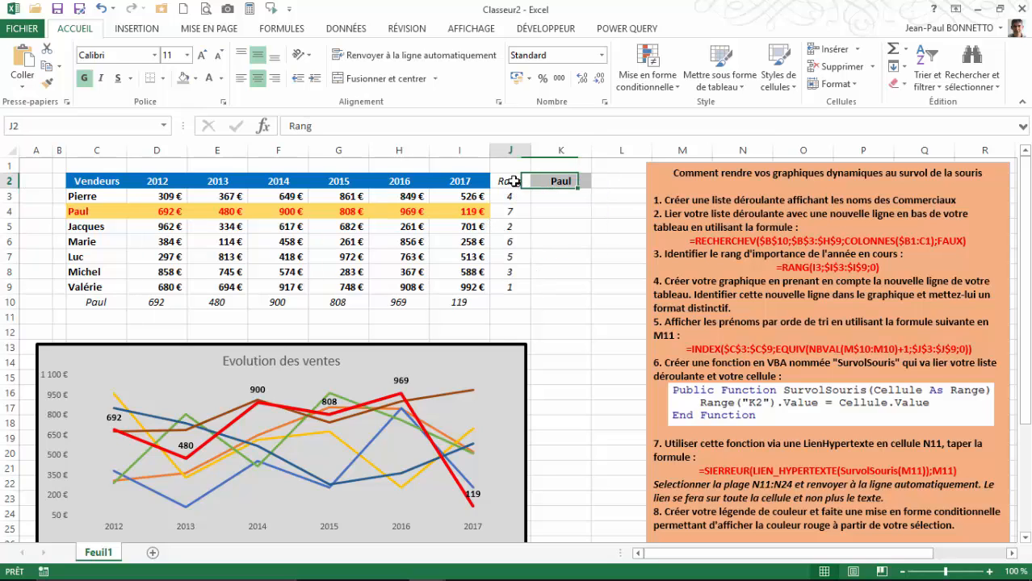
{"action": "left_click", "coordinate": [75, 299]}
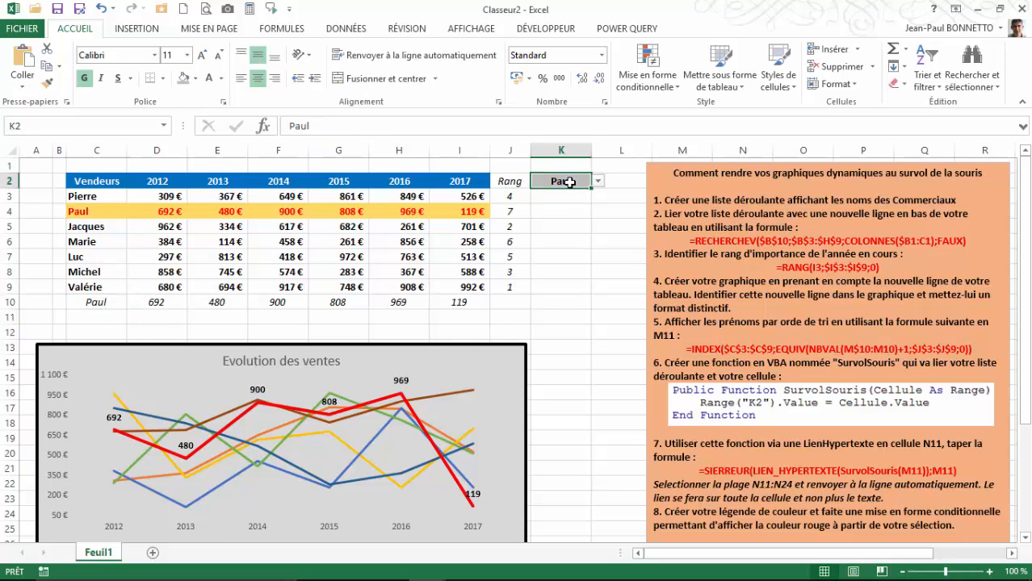
{"action": "left_click", "coordinate": [182, 303]}
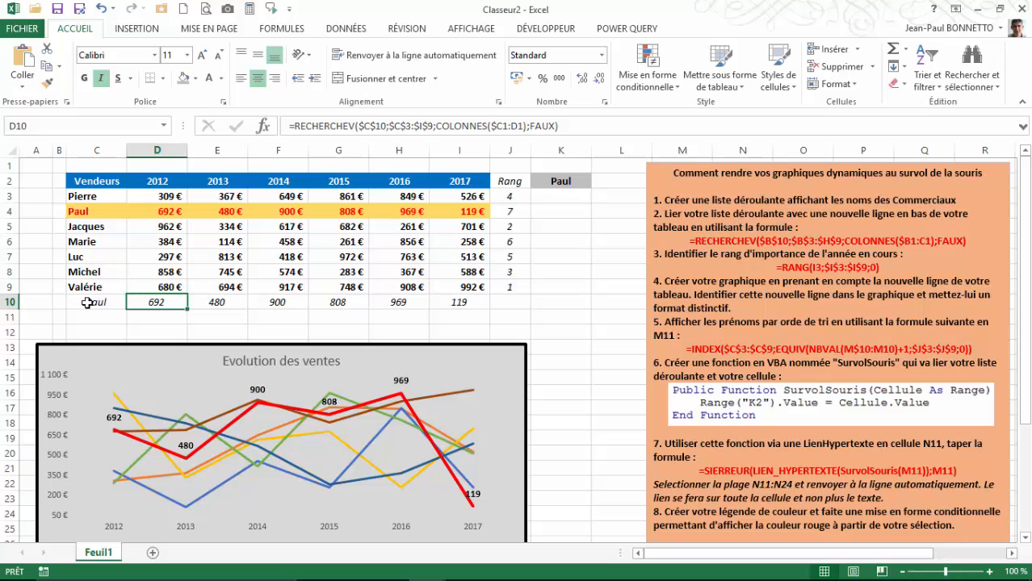
- Choose the salesperson from row 5 of the table in the K2 drop-down list
{"action": "left_click", "coordinate": [558, 183]}
{"action": "left_click", "coordinate": [600, 183]}
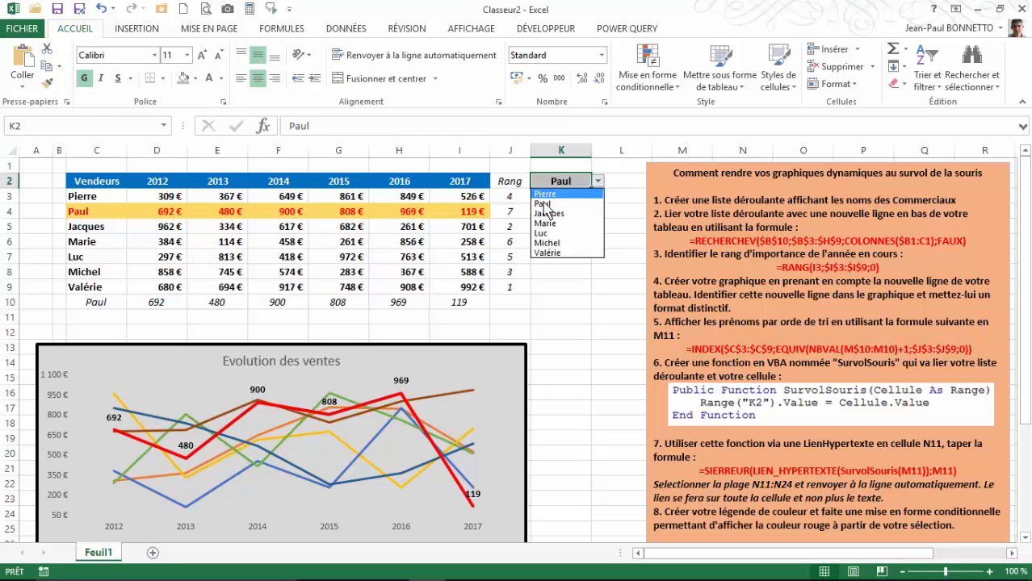
{"action": "left_click", "coordinate": [554, 218]}
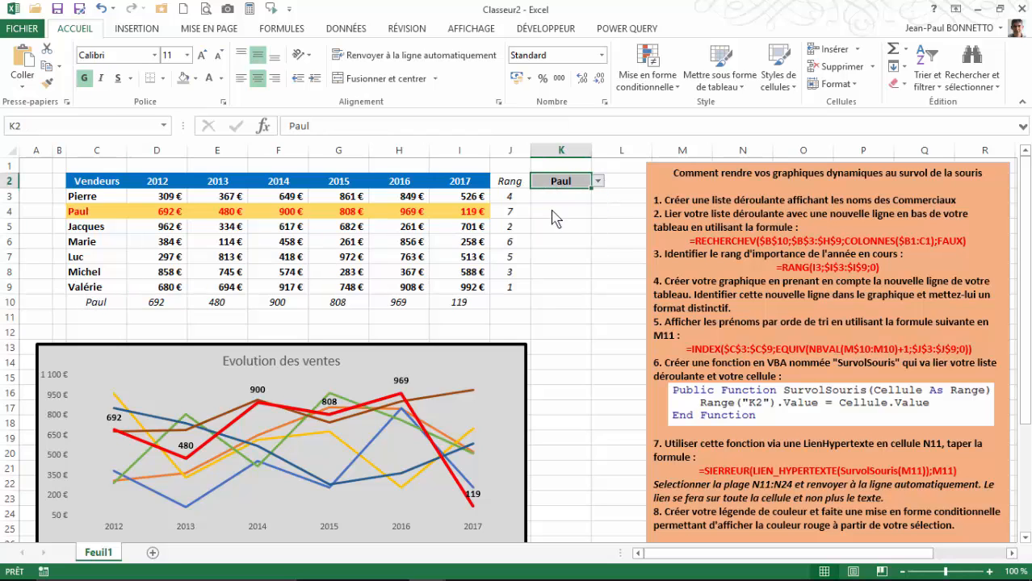
- Examine the link formula in C10, the RECHERCHEV formula in D10 and the RANG formulas in J3 and J9
{"action": "left_click", "coordinate": [90, 299]}
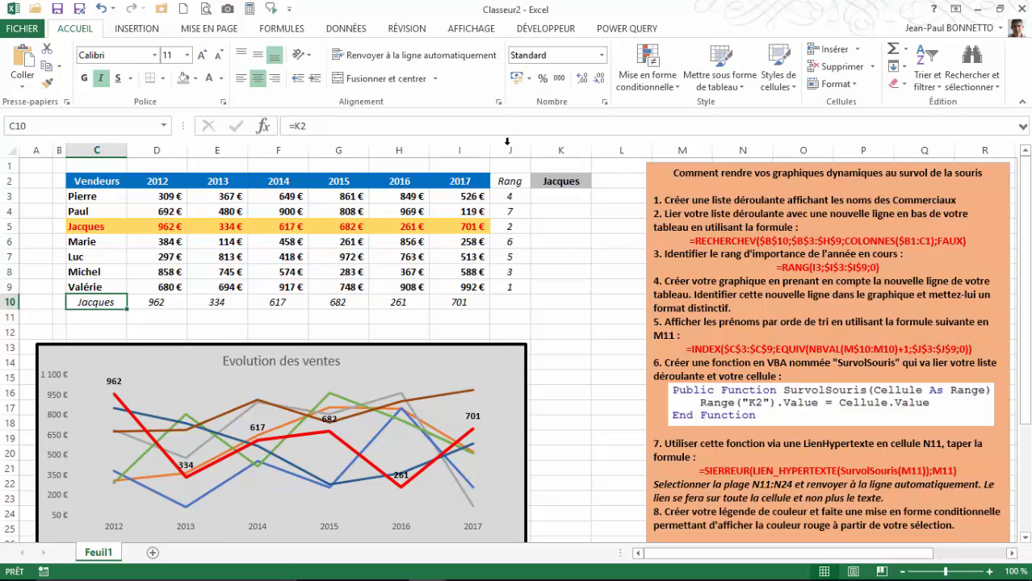
{"action": "left_click", "coordinate": [166, 297]}
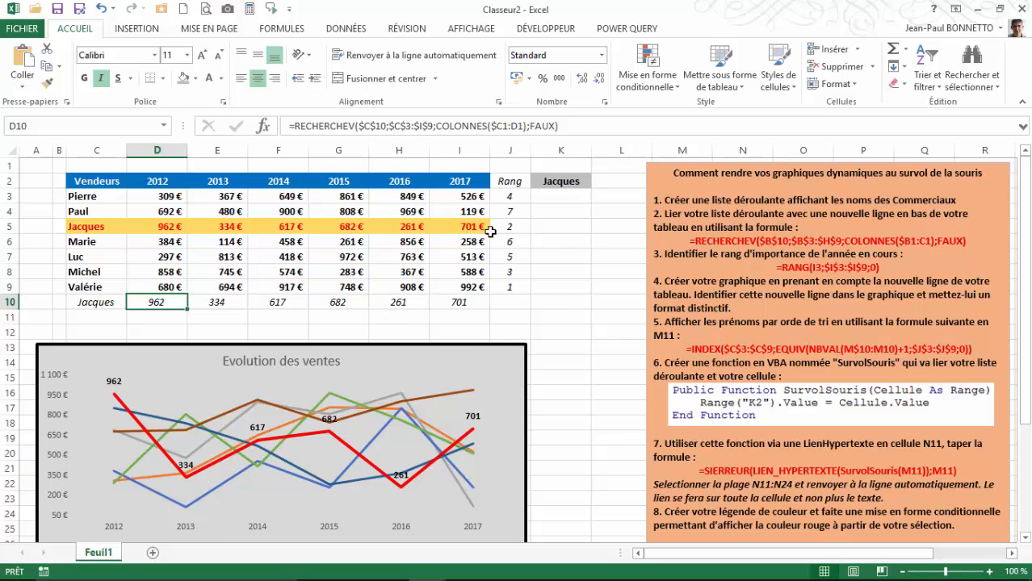
{"action": "left_click", "coordinate": [509, 198]}
{"action": "left_click", "coordinate": [511, 293]}
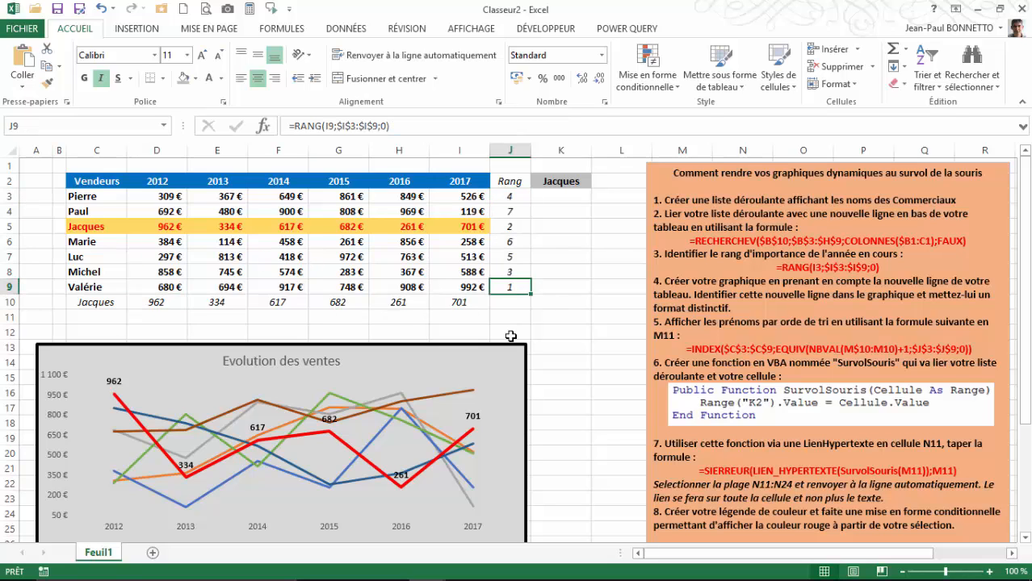
{"action": "left_click", "coordinate": [506, 197]}
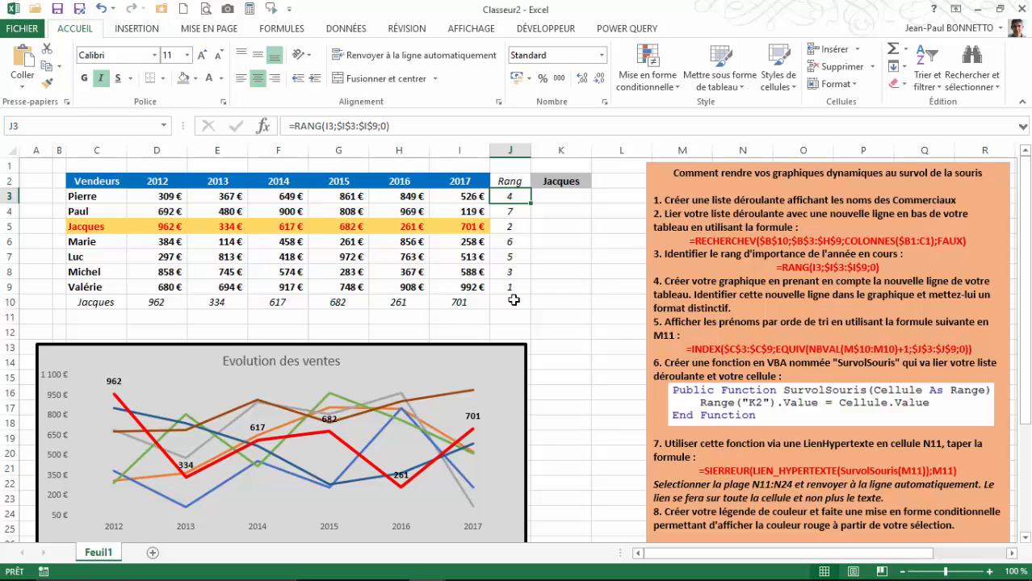
- Move the sales chart back up so that it covers row 10 directly below the table
{"action": "left_click", "coordinate": [568, 349]}
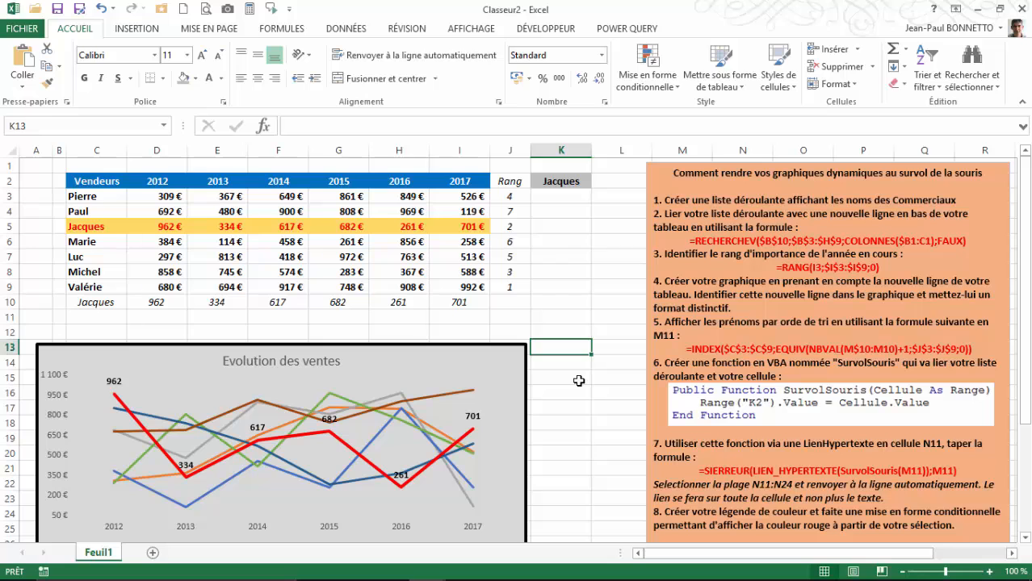
{"action": "left_click", "coordinate": [445, 351]}
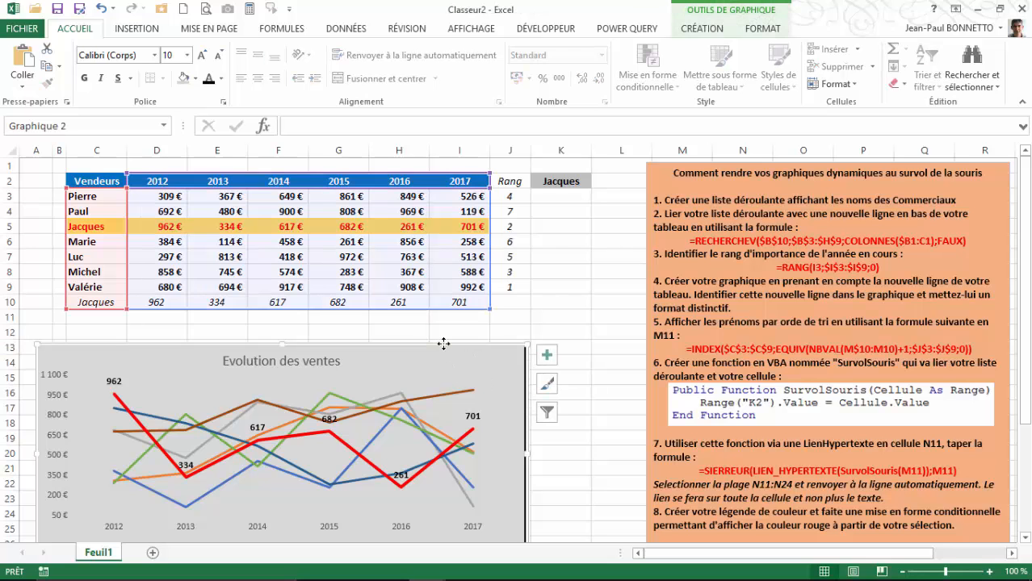
{"action": "left_click_drag", "start_coordinate": [446, 347], "coordinate": [446, 299]}
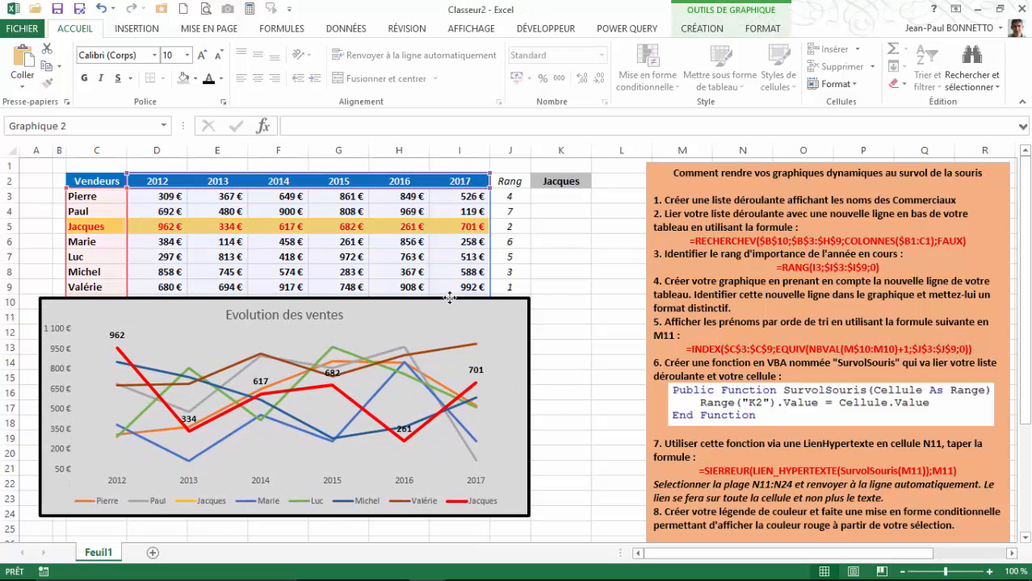
{"action": "left_click", "coordinate": [563, 363]}
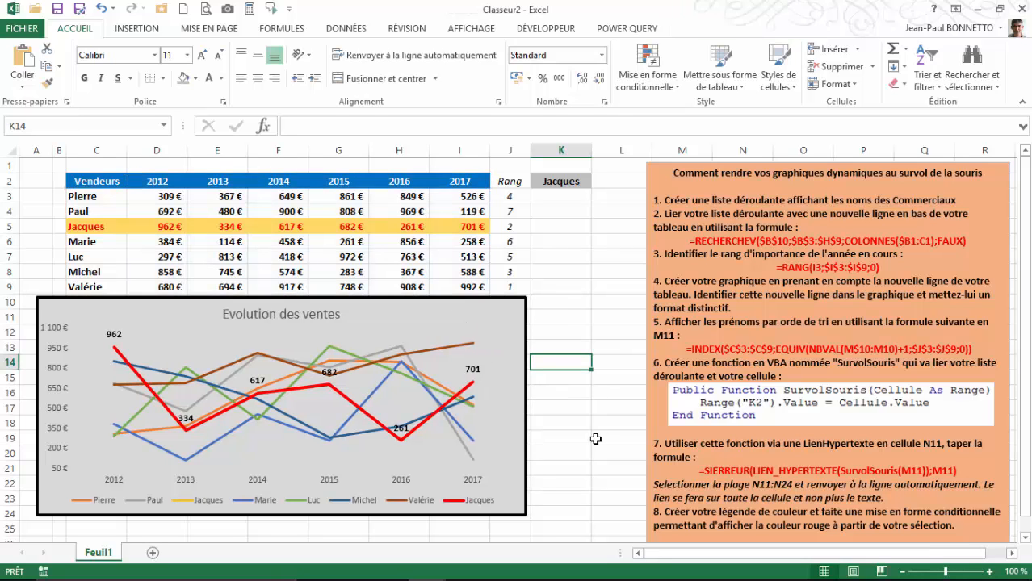
- Enter the formula =NBVAL(K$10:K10) in K11, with only the row of the first reference locked
{"action": "left_click", "coordinate": [578, 317]}
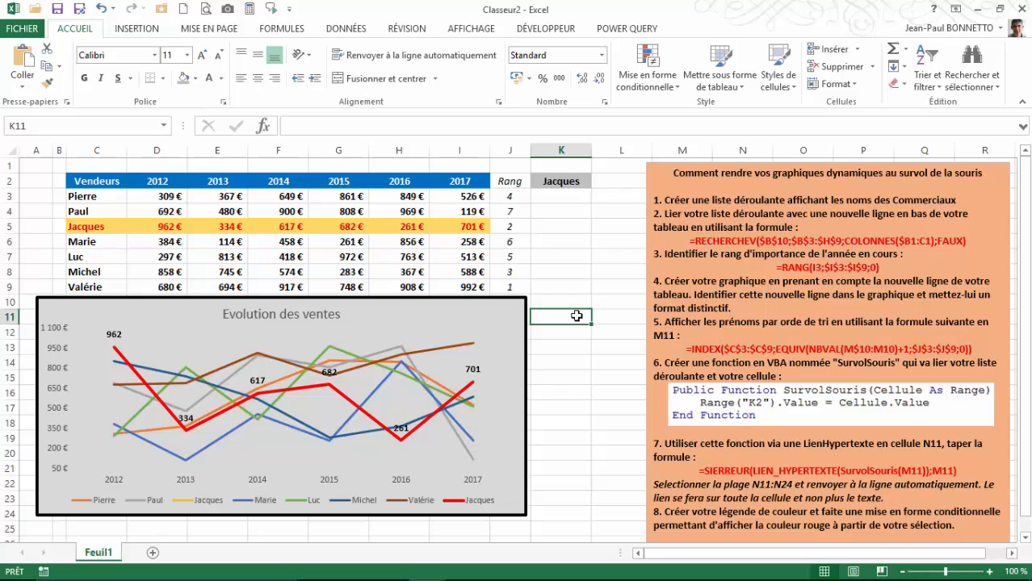
{"action": "type", "text": "=n"}
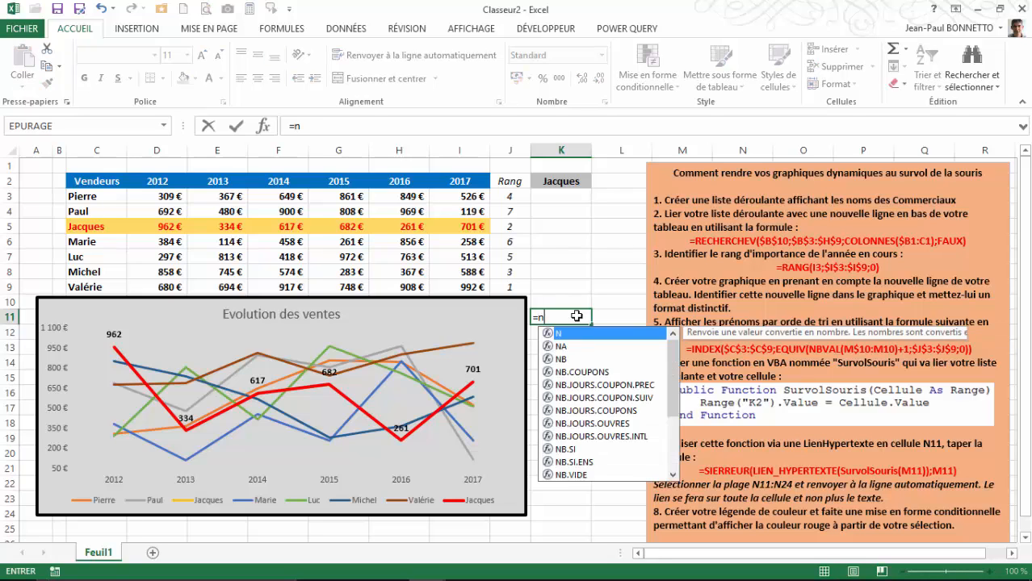
{"action": "type", "text": "bval("}
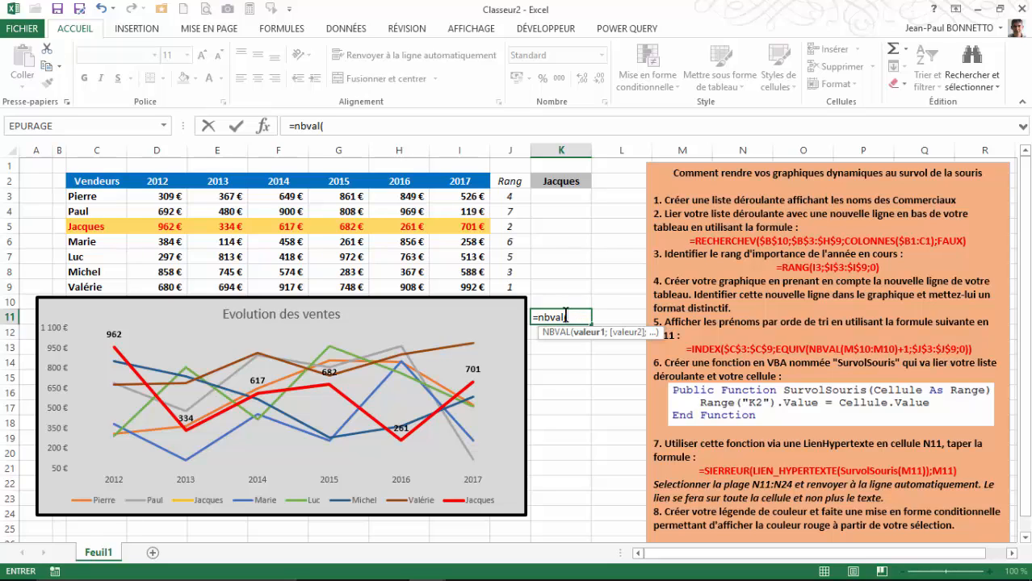
{"action": "left_click", "coordinate": [569, 300]}
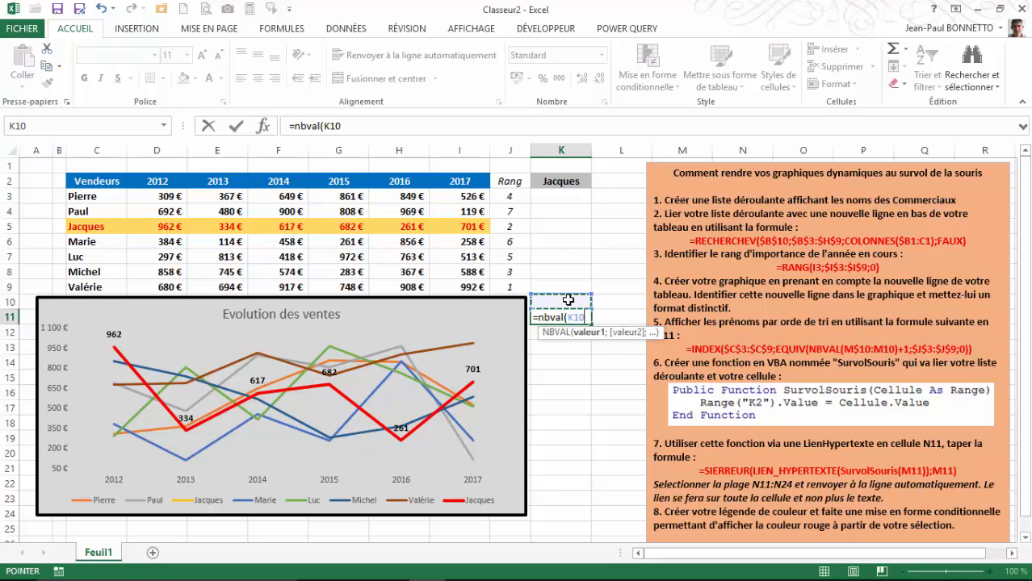
{"action": "key", "text": "F8"}
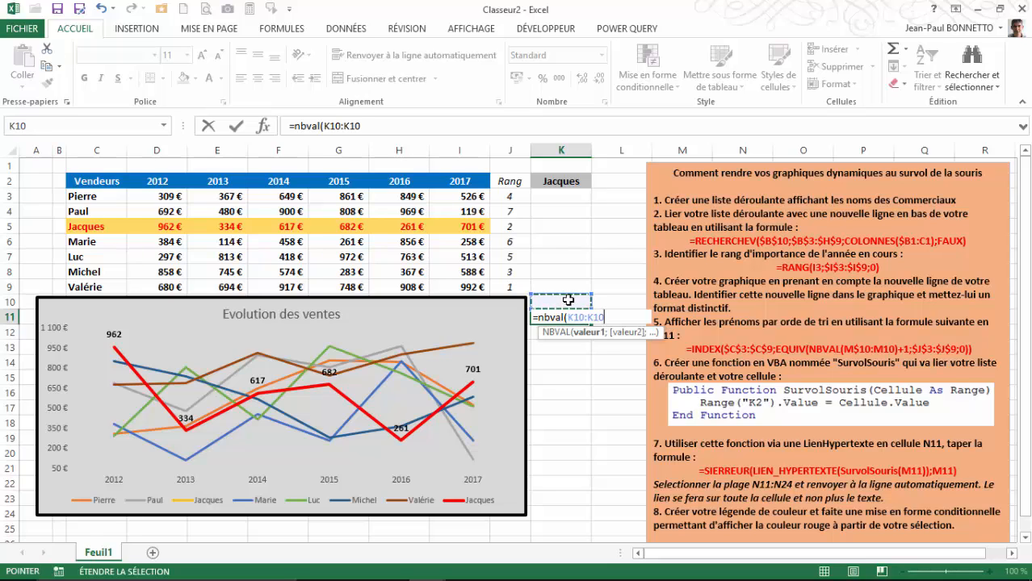
{"action": "left_click", "coordinate": [328, 128]}
{"action": "double_click", "coordinate": [333, 127]}
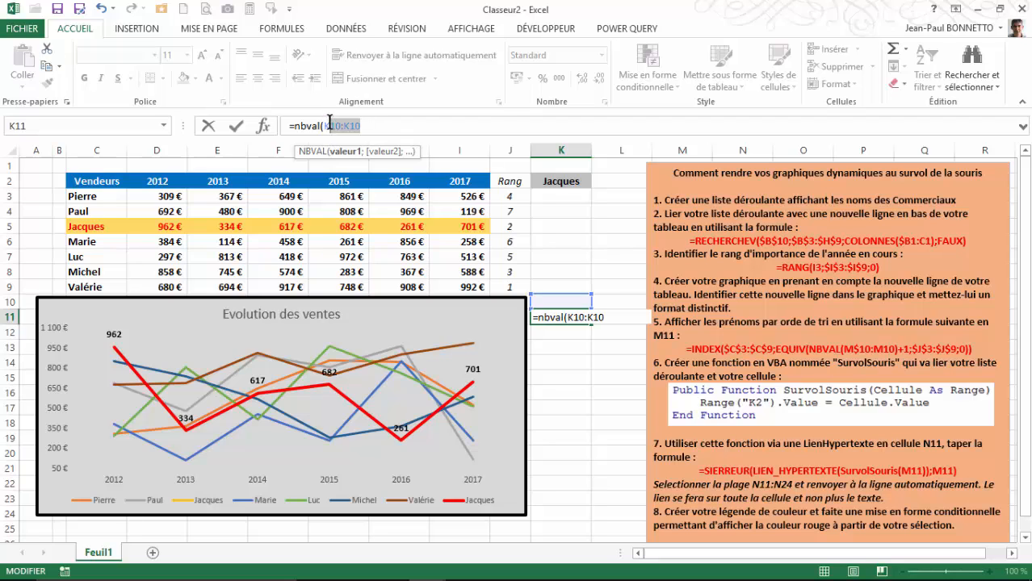
{"action": "key", "text": "F4"}
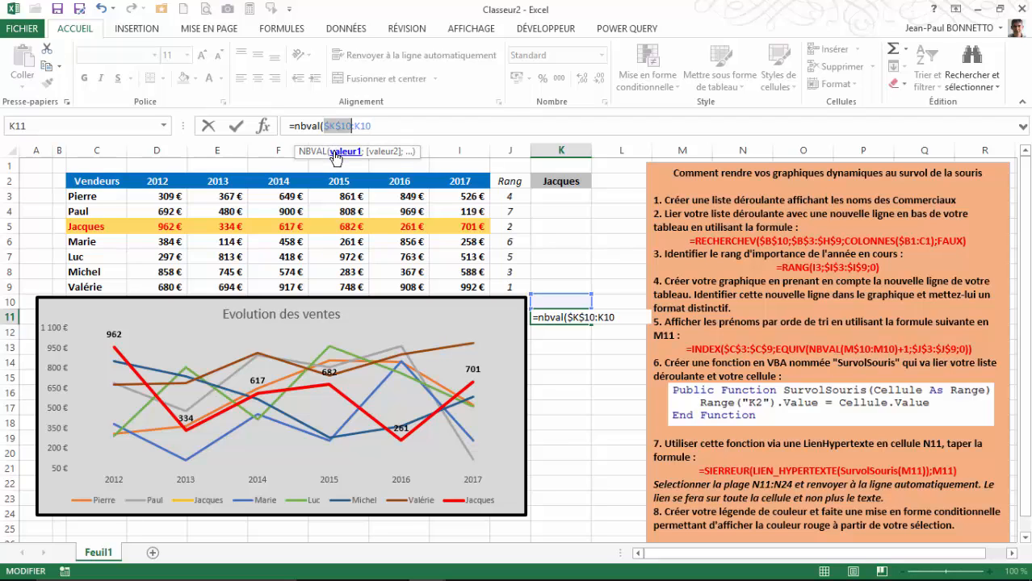
{"action": "key", "text": "F4"}
{"action": "left_click", "coordinate": [374, 127]}
{"action": "key", "text": "Return"}
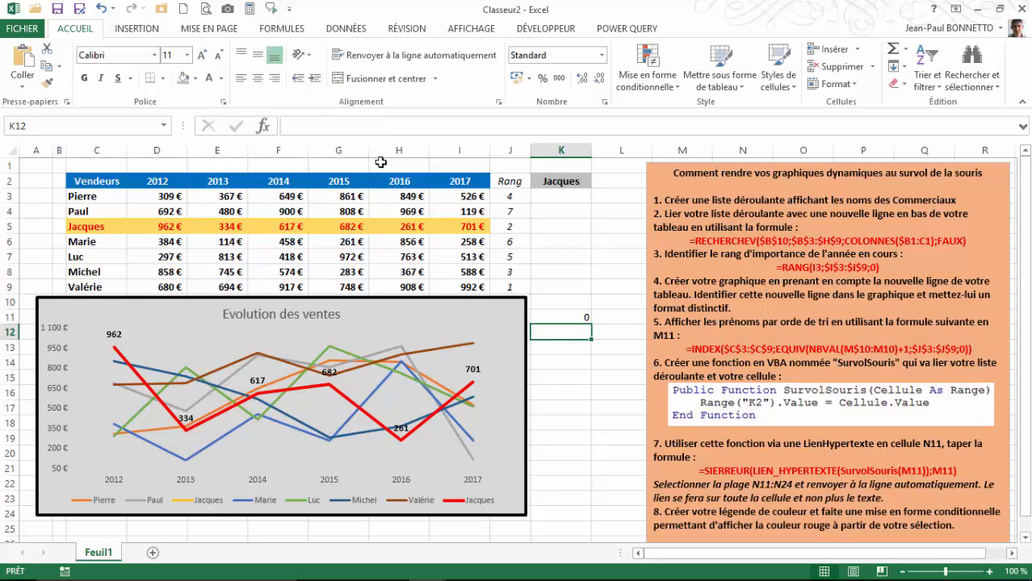
- Append +1 to the NBVAL formula in K11 and fill it down to K24 on every second row
{"action": "left_click", "coordinate": [569, 320]}
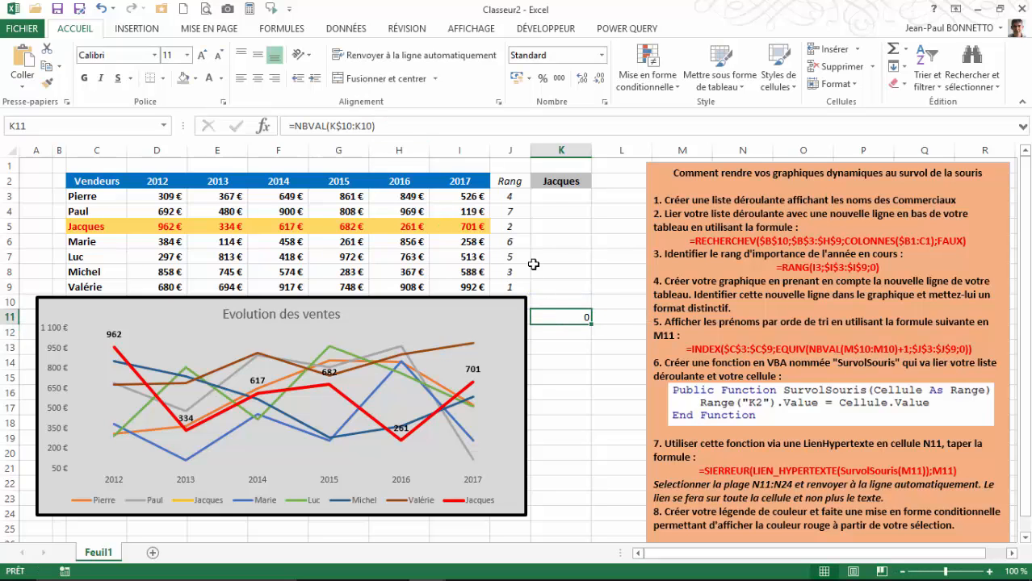
{"action": "left_click", "coordinate": [403, 133]}
{"action": "type", "text": "+1"}
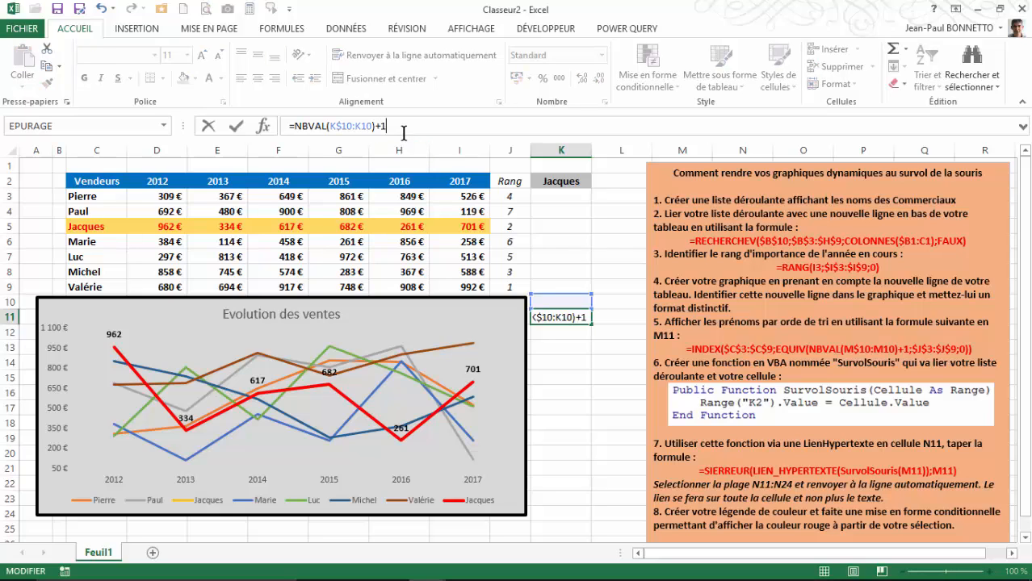
{"action": "key", "text": "Return"}
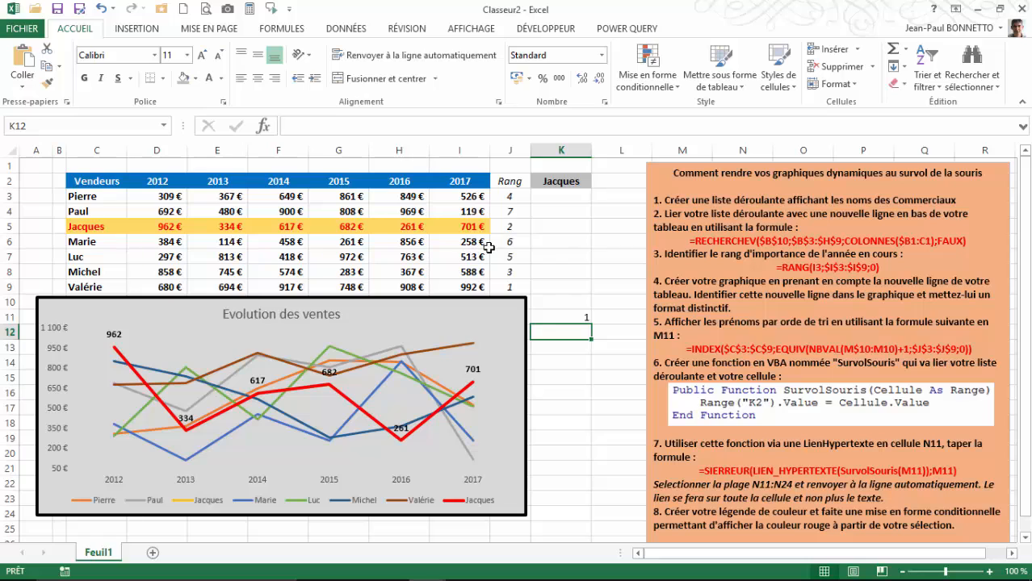
{"action": "left_click_drag", "start_coordinate": [565, 318], "coordinate": [579, 516]}
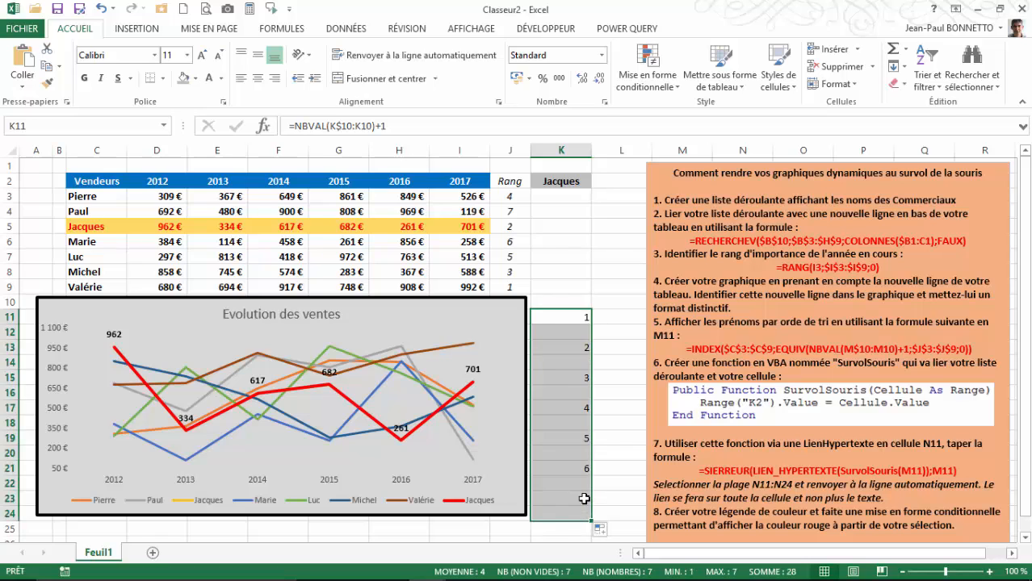
- Insert INDEX with the locked name range $C$3:$C$9 as its array before the NBVAL expression in K11
{"action": "left_click", "coordinate": [583, 499]}
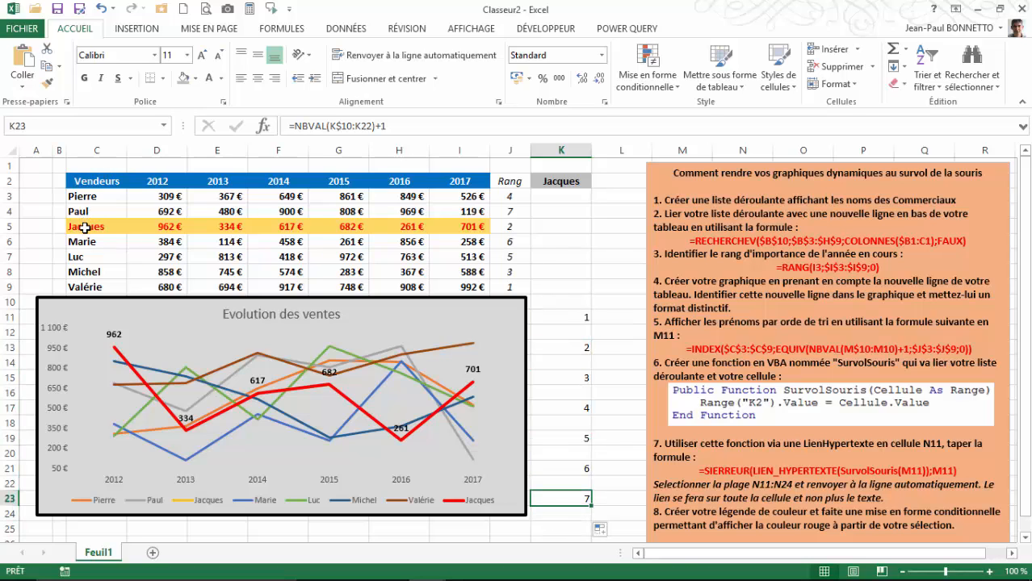
{"action": "left_click_drag", "start_coordinate": [581, 318], "coordinate": [578, 498]}
{"action": "left_click", "coordinate": [579, 316]}
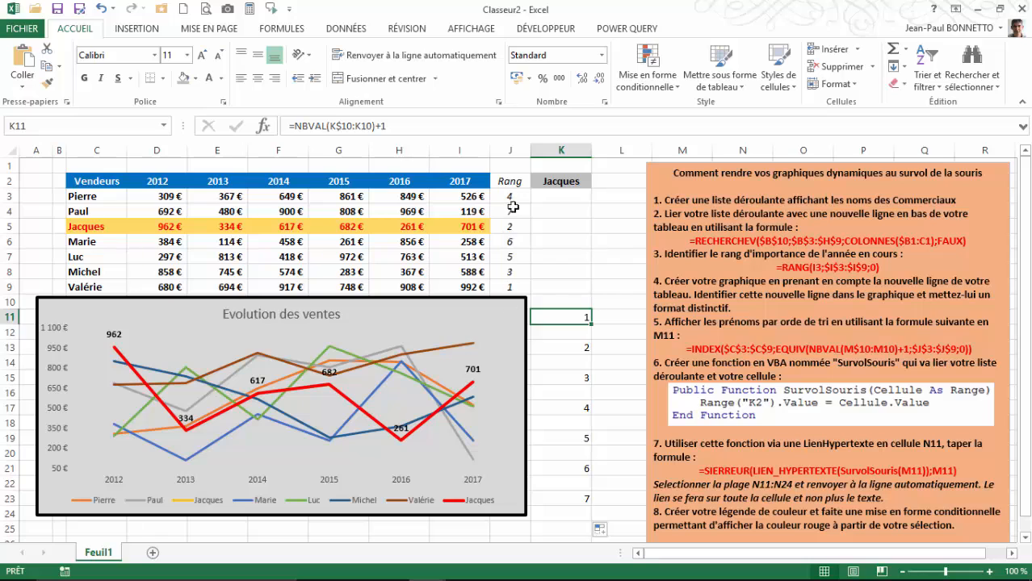
{"action": "left_click", "coordinate": [294, 127]}
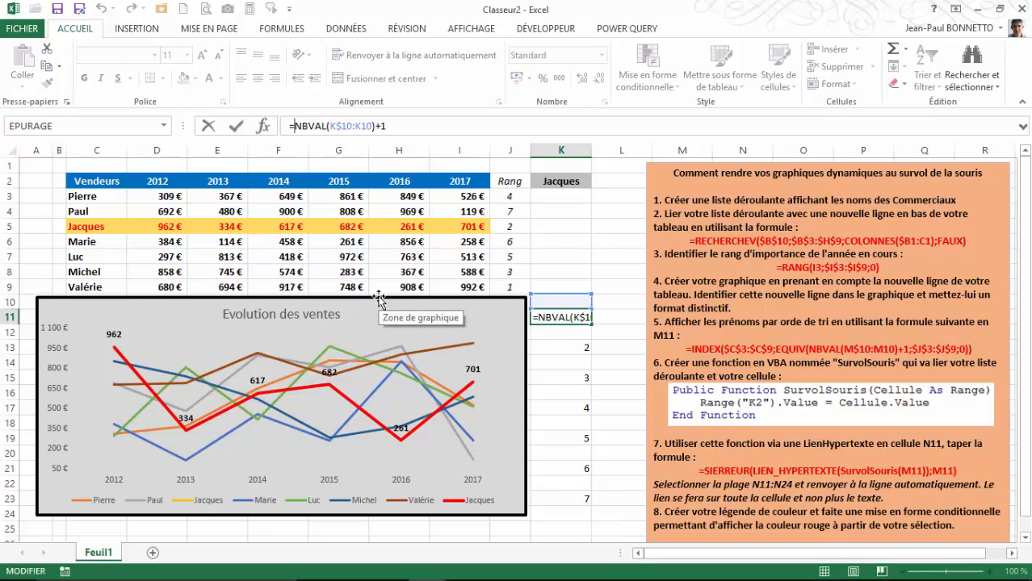
{"action": "type", "text": "index"}
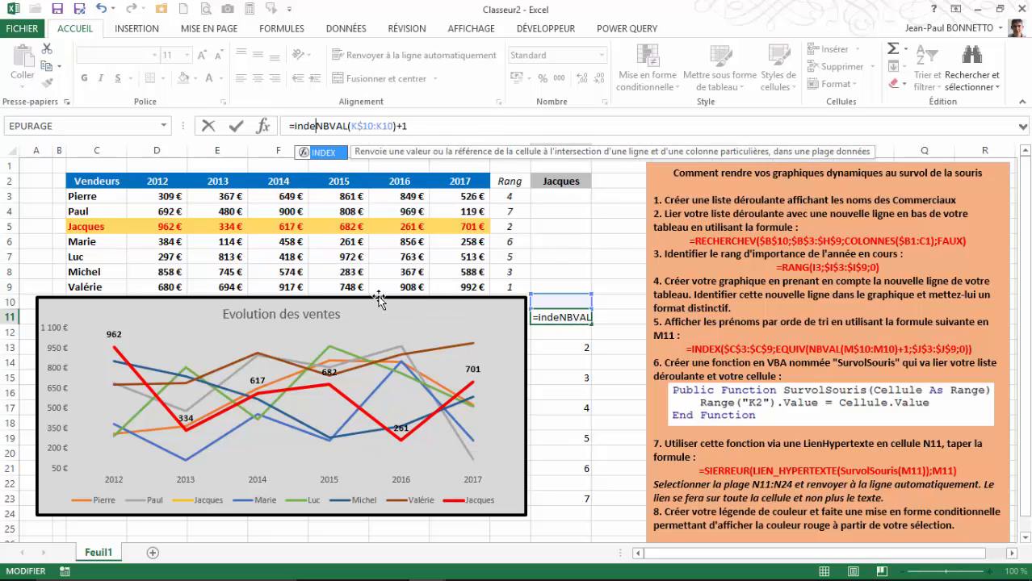
{"action": "type", "text": "("}
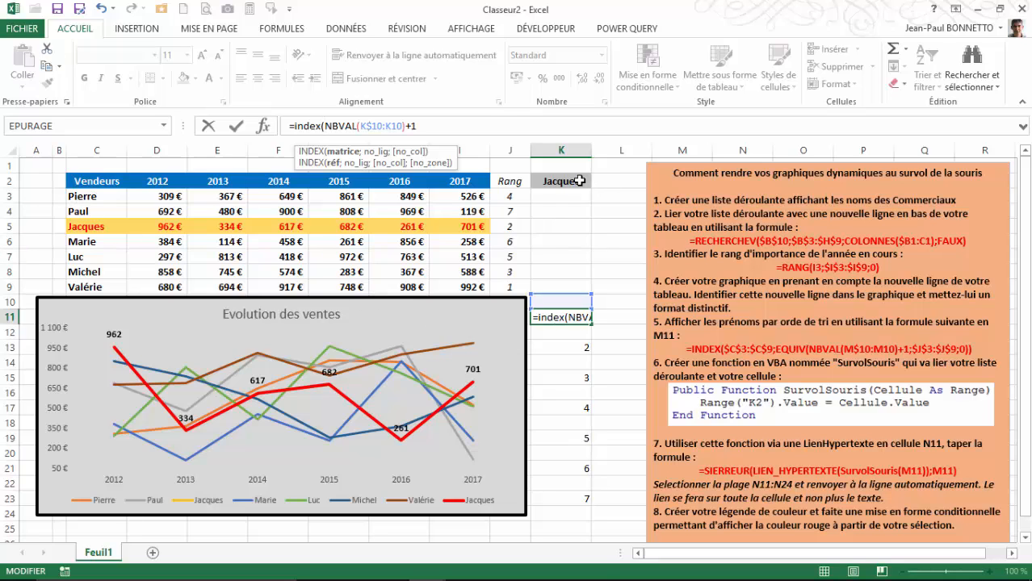
{"action": "left_click_drag", "start_coordinate": [80, 197], "coordinate": [93, 285]}
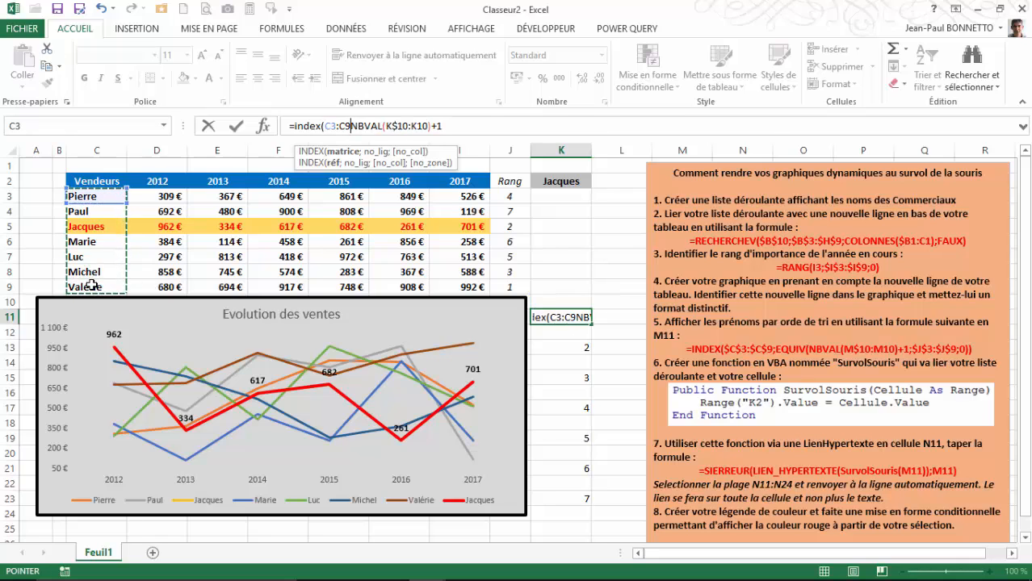
{"action": "key", "text": "F4"}
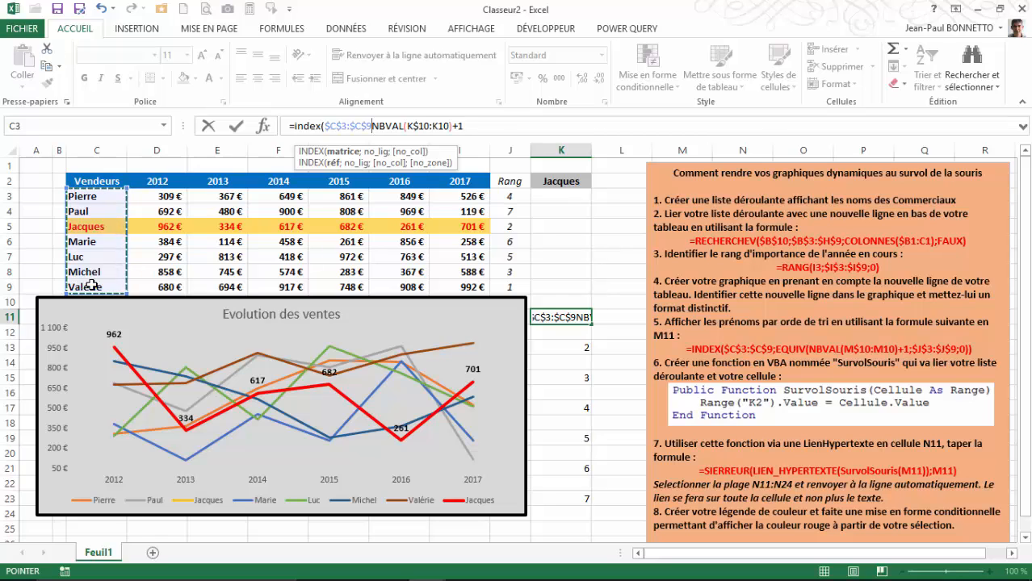
{"action": "type", "text": ";"}
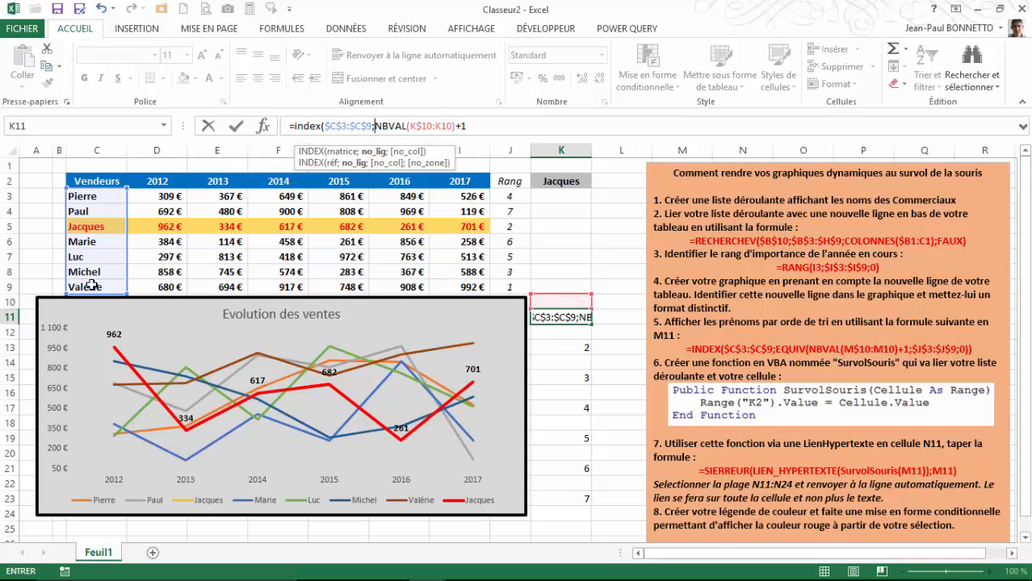
- Complete K11 as =INDEX($C$3:$C$9;EQUIV(NBVAL(K$10:K10)+1;$J$3:$J$9;0)), using an exact match on the locked rank range
{"action": "type", "text": "equiv"}
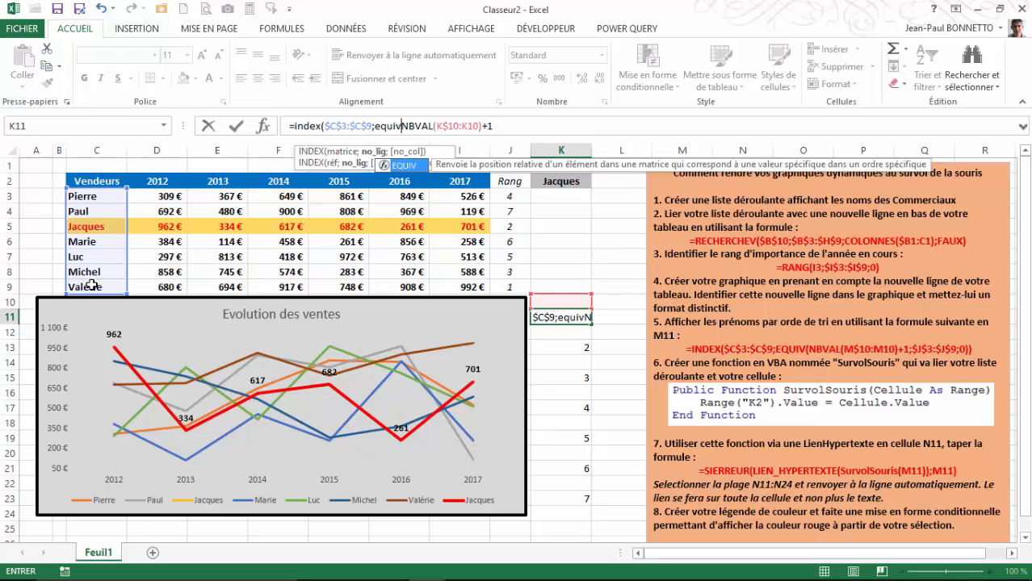
{"action": "type", "text": "("}
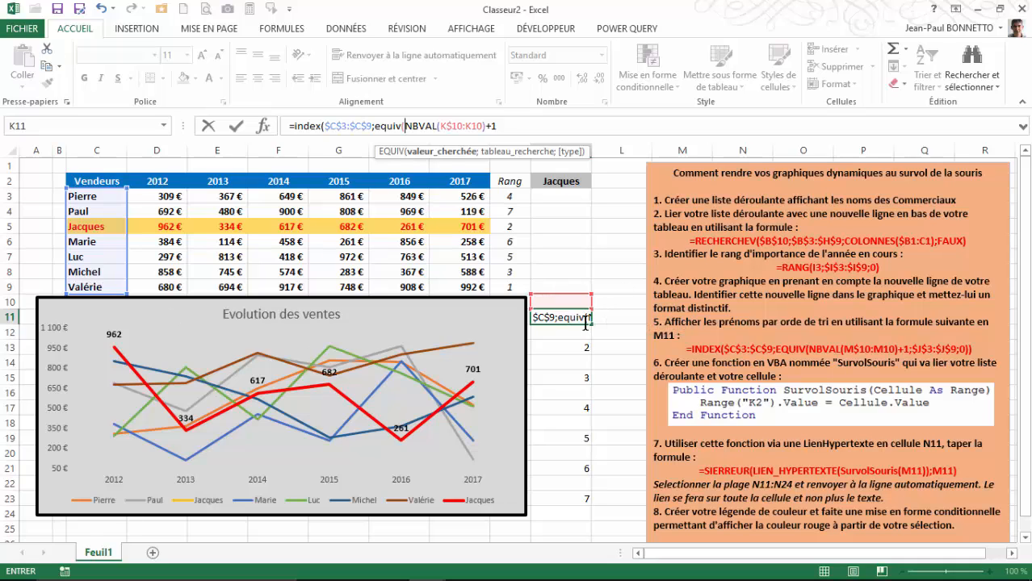
{"action": "left_click", "coordinate": [521, 127]}
{"action": "type", "text": ";"}
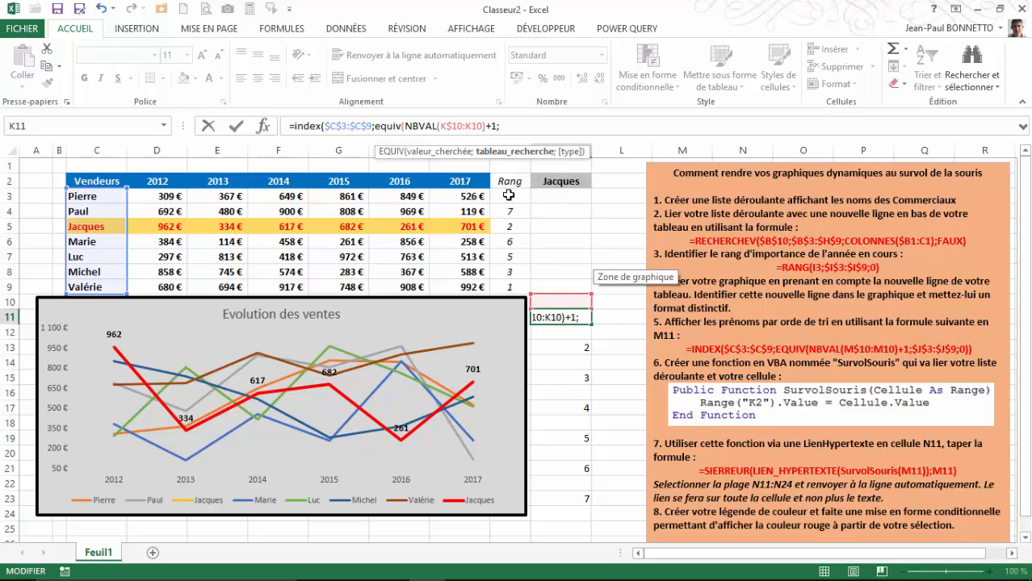
{"action": "left_click_drag", "start_coordinate": [509, 195], "coordinate": [506, 287]}
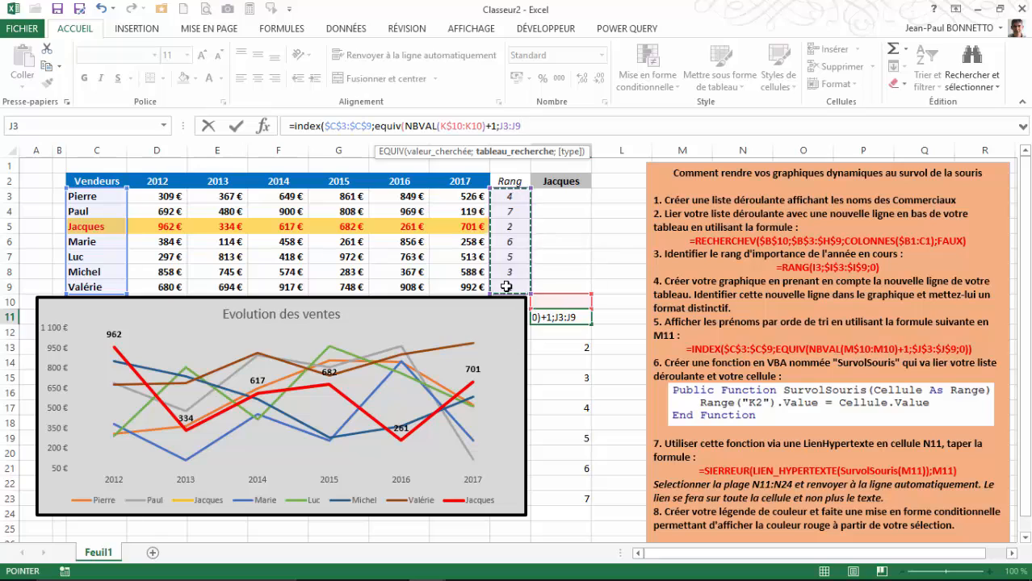
{"action": "key", "text": "F4"}
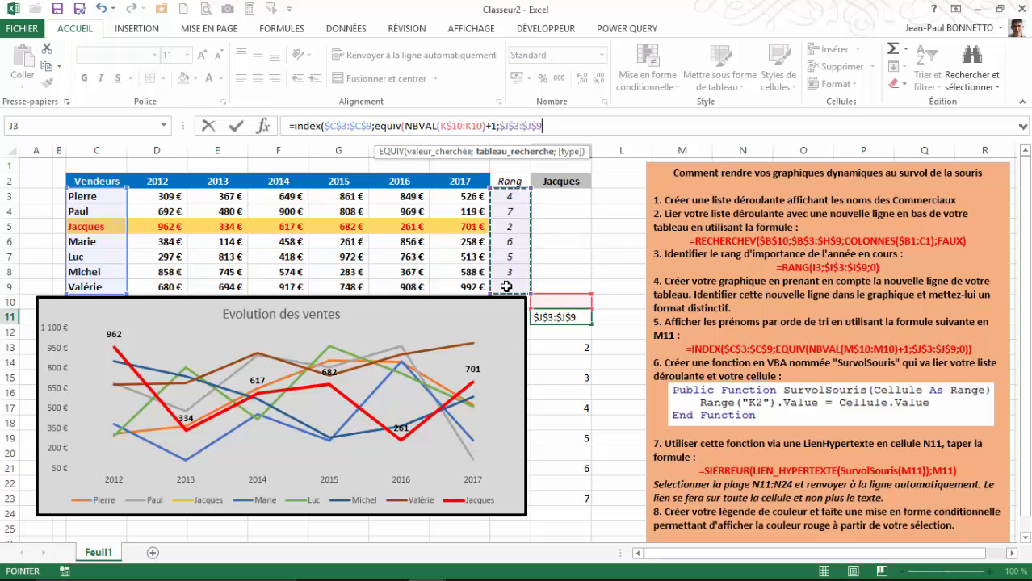
{"action": "type", "text": ";"}
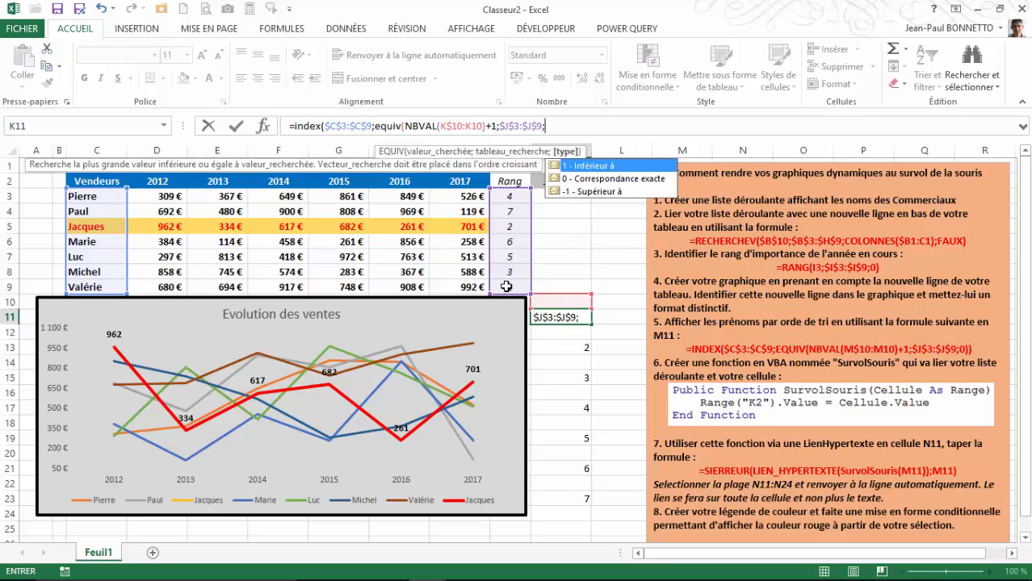
{"action": "type", "text": "0"}
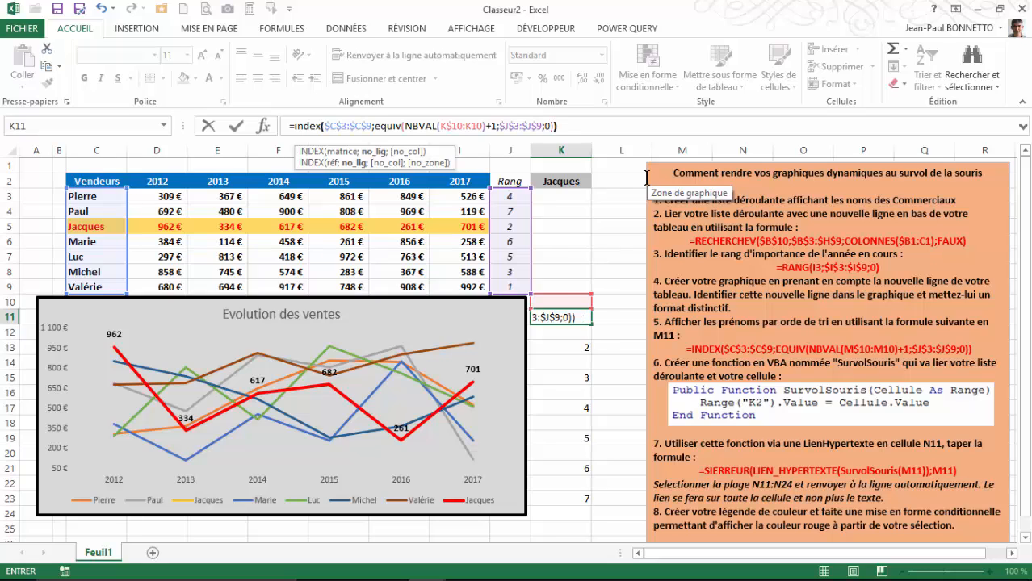
{"action": "type", "text": ")"}
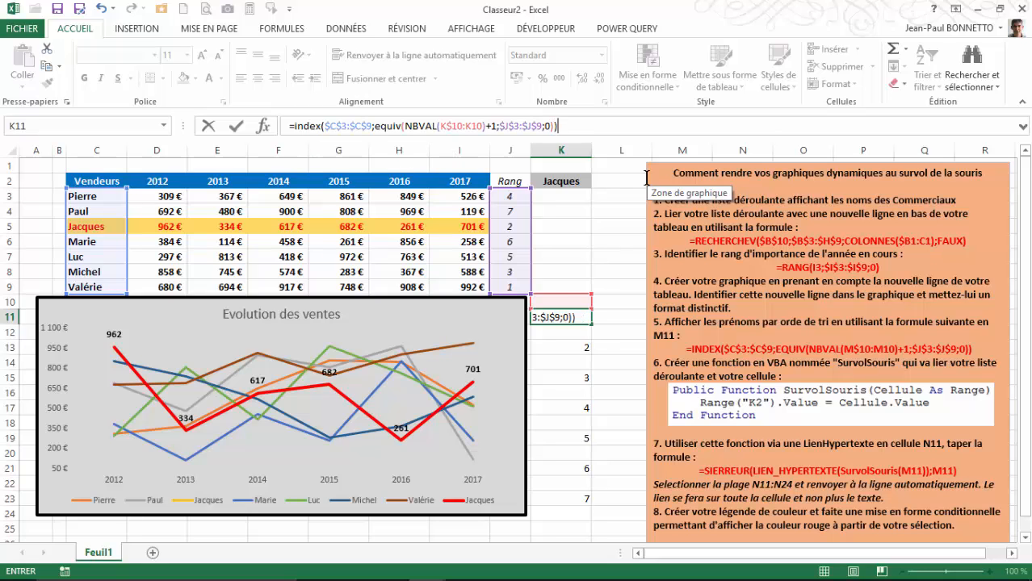
{"action": "key", "text": "Return"}
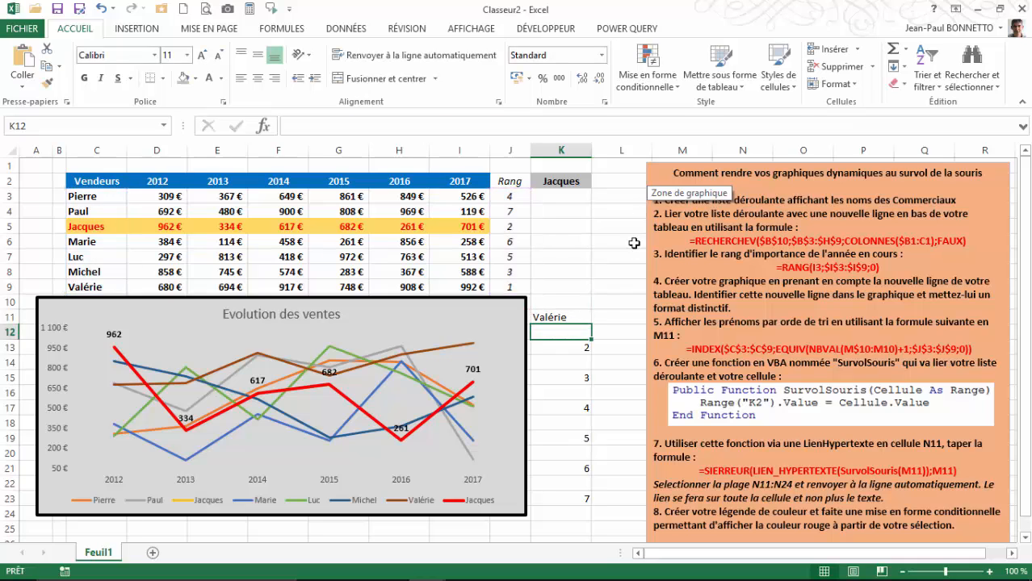
- Center the name in K11 horizontally and fill its formula down to K24 on every second row
{"action": "left_click", "coordinate": [565, 318]}
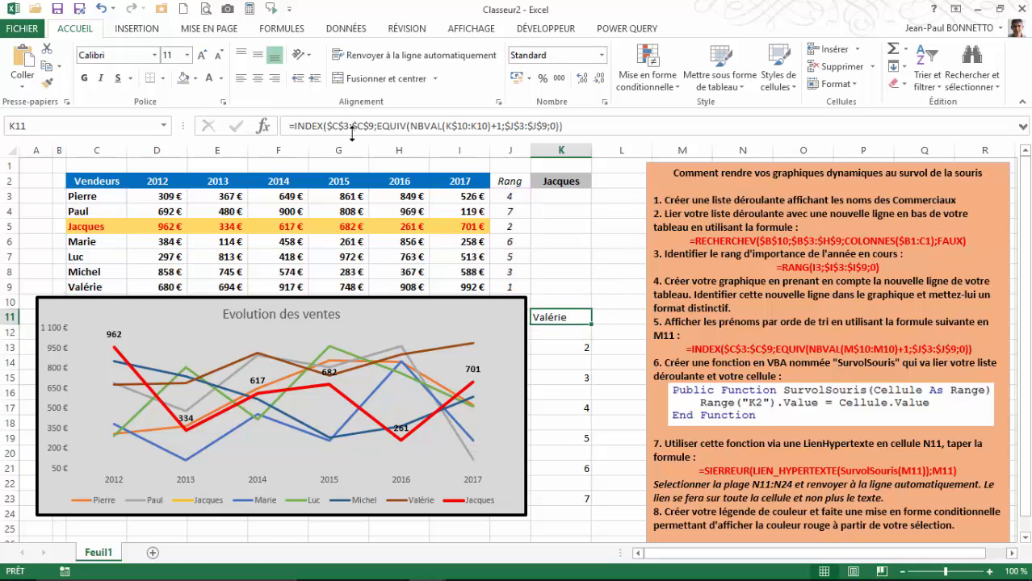
{"action": "left_click", "coordinate": [257, 79]}
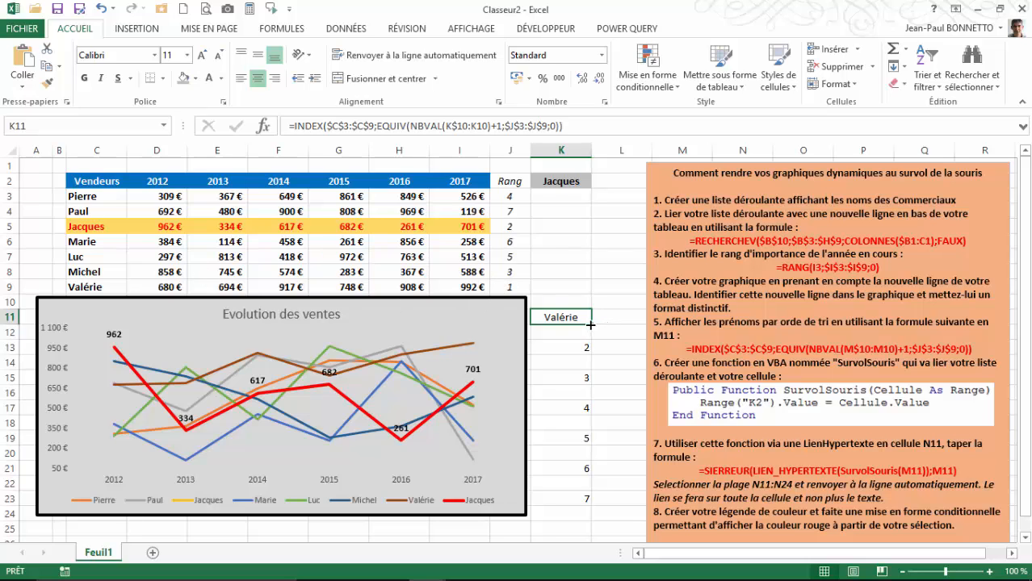
{"action": "left_click_drag", "start_coordinate": [591, 323], "coordinate": [582, 516]}
{"action": "left_click", "coordinate": [579, 514]}
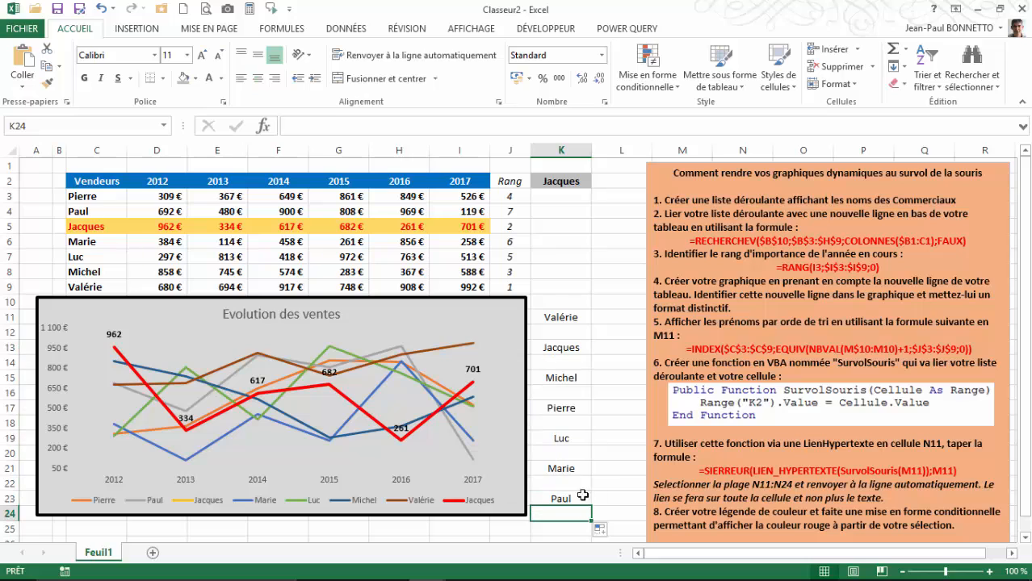
- Examine the names and formulas in K11:K23 against the 2017 sales, the Rang column and the drop-down cell K2
{"action": "left_click", "coordinate": [580, 315]}
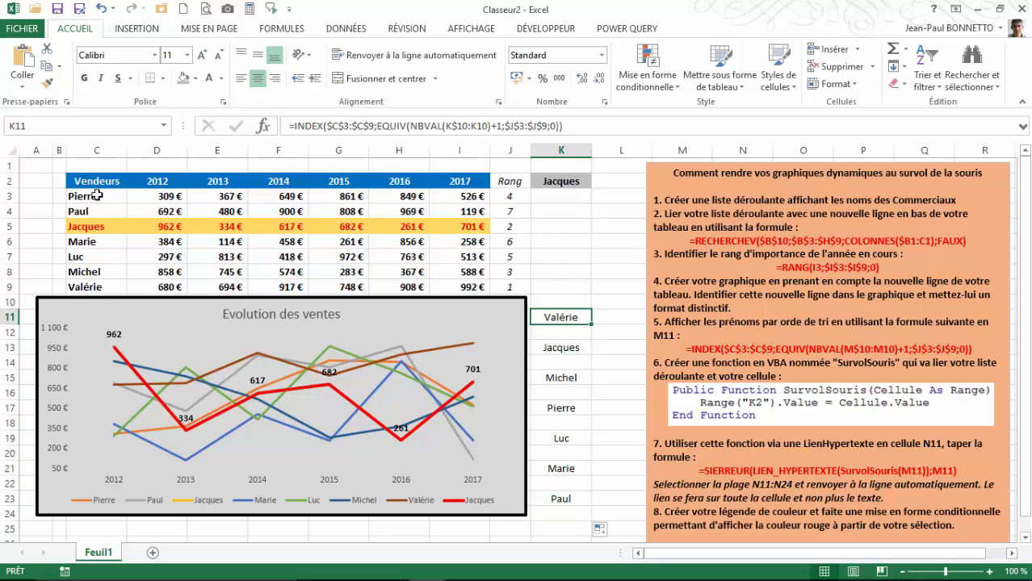
{"action": "left_click_drag", "start_coordinate": [577, 339], "coordinate": [580, 512]}
{"action": "left_click", "coordinate": [573, 320]}
{"action": "left_click_drag", "start_coordinate": [577, 499], "coordinate": [576, 500]}
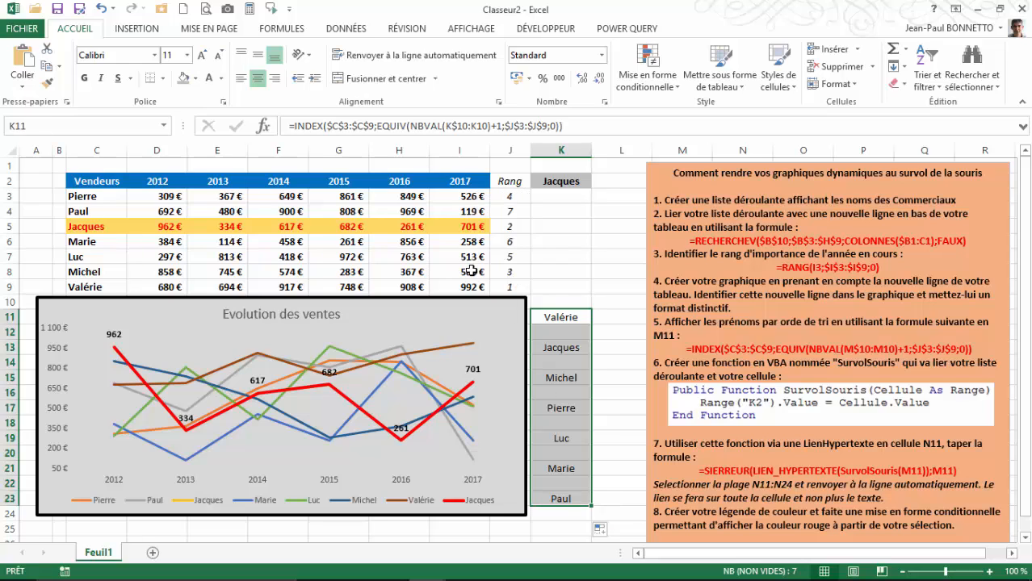
{"action": "left_click", "coordinate": [565, 316]}
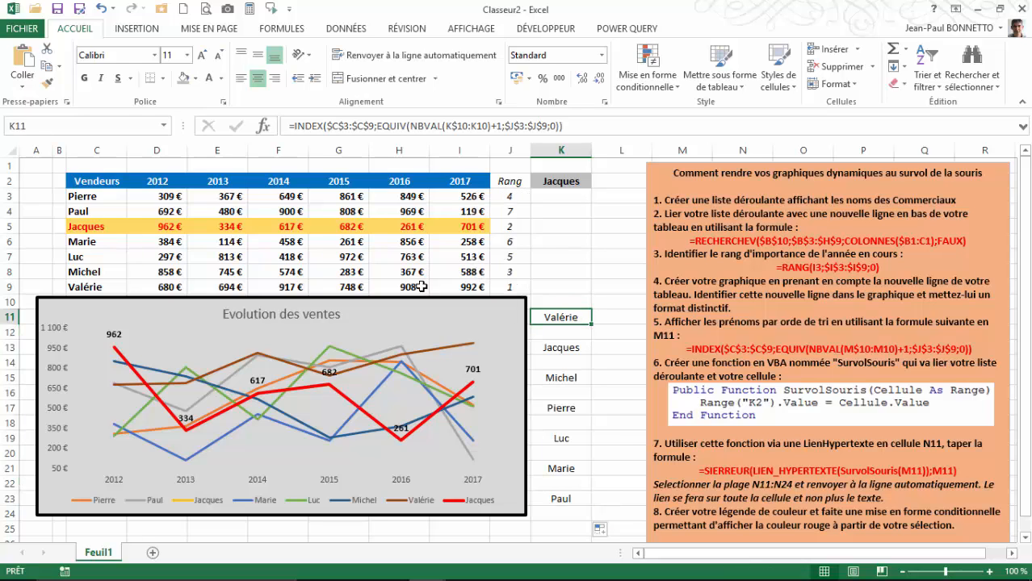
{"action": "left_click", "coordinate": [560, 348]}
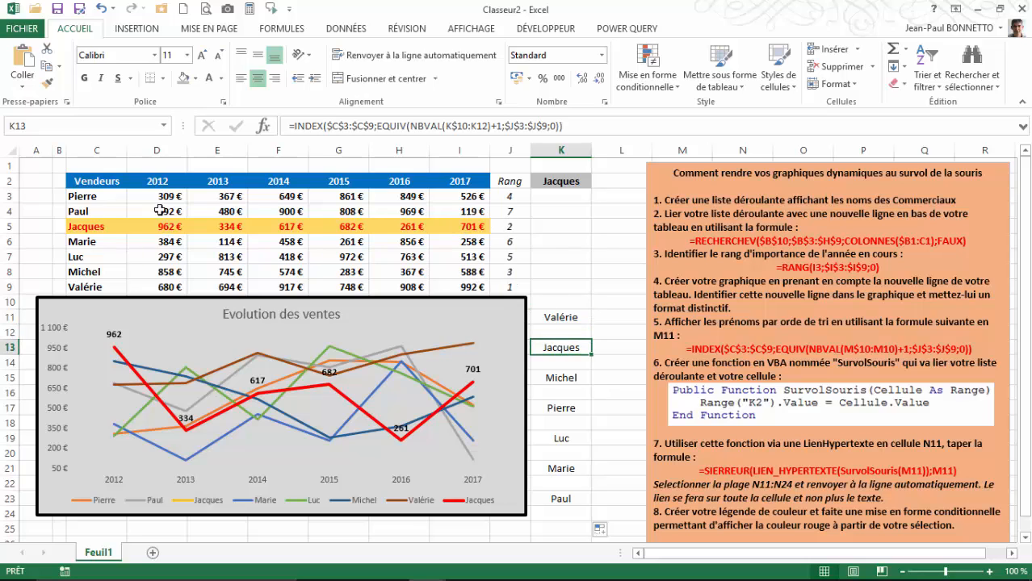
{"action": "left_click", "coordinate": [451, 228]}
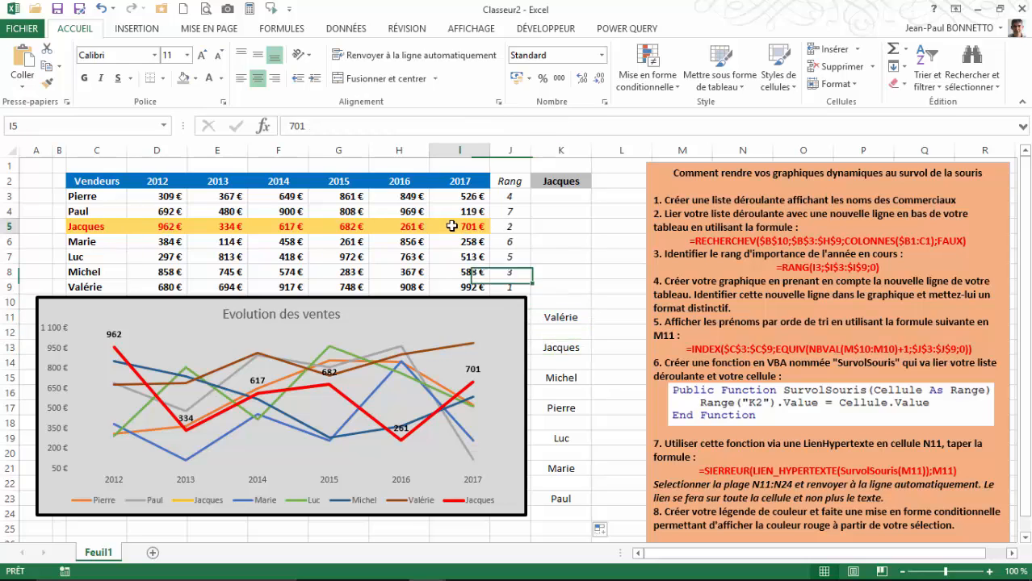
{"action": "left_click", "coordinate": [572, 348]}
{"action": "left_click", "coordinate": [557, 378]}
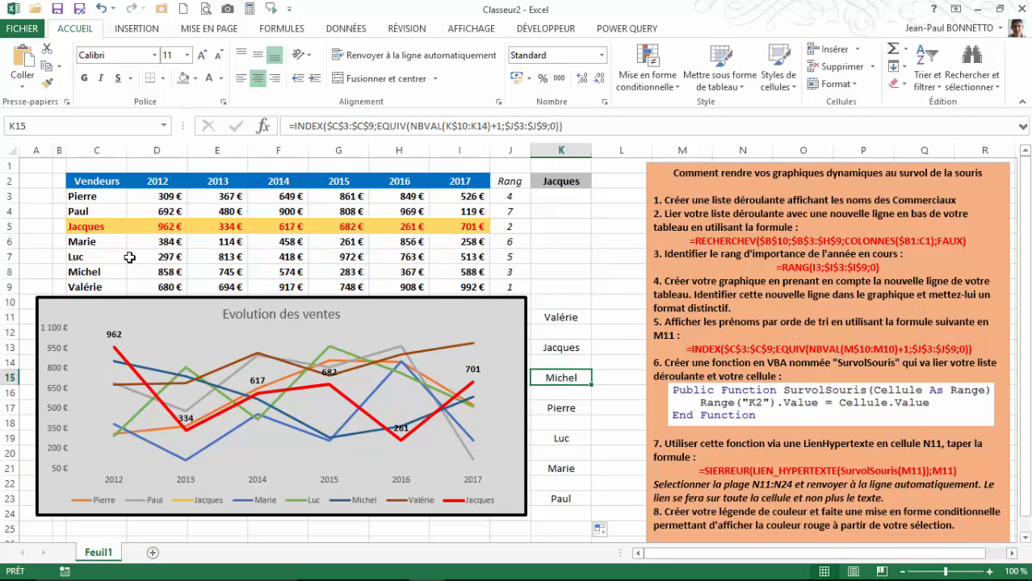
{"action": "left_click", "coordinate": [514, 272]}
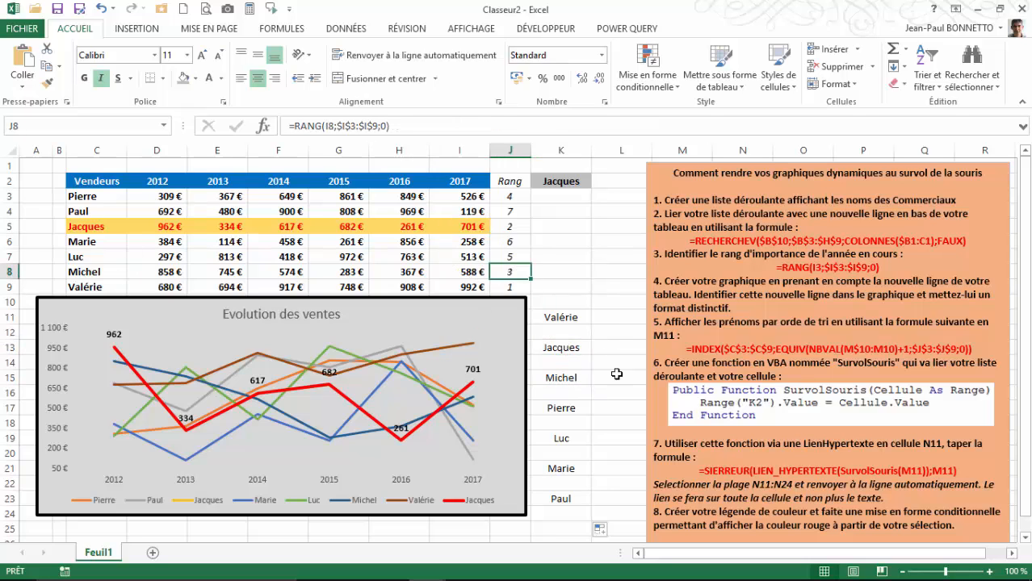
{"action": "left_click", "coordinate": [573, 318]}
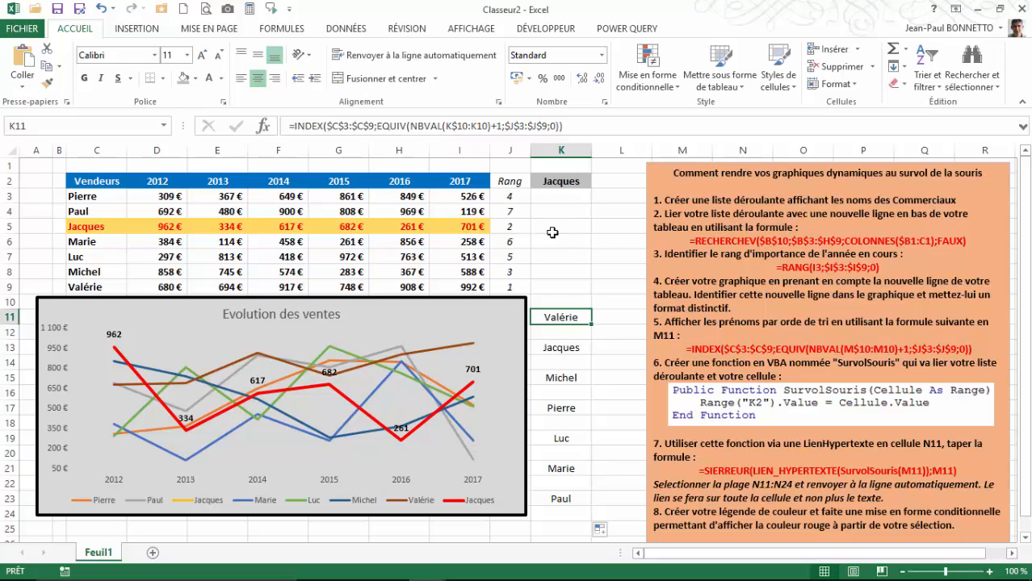
{"action": "left_click_drag", "start_coordinate": [563, 317], "coordinate": [548, 500]}
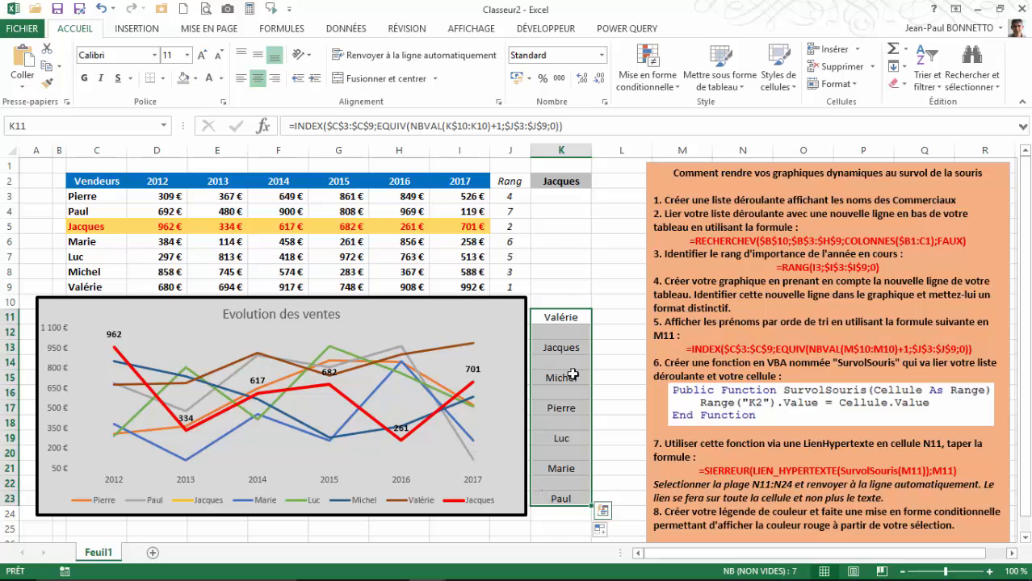
{"action": "left_click", "coordinate": [601, 316]}
{"action": "left_click", "coordinate": [570, 317]}
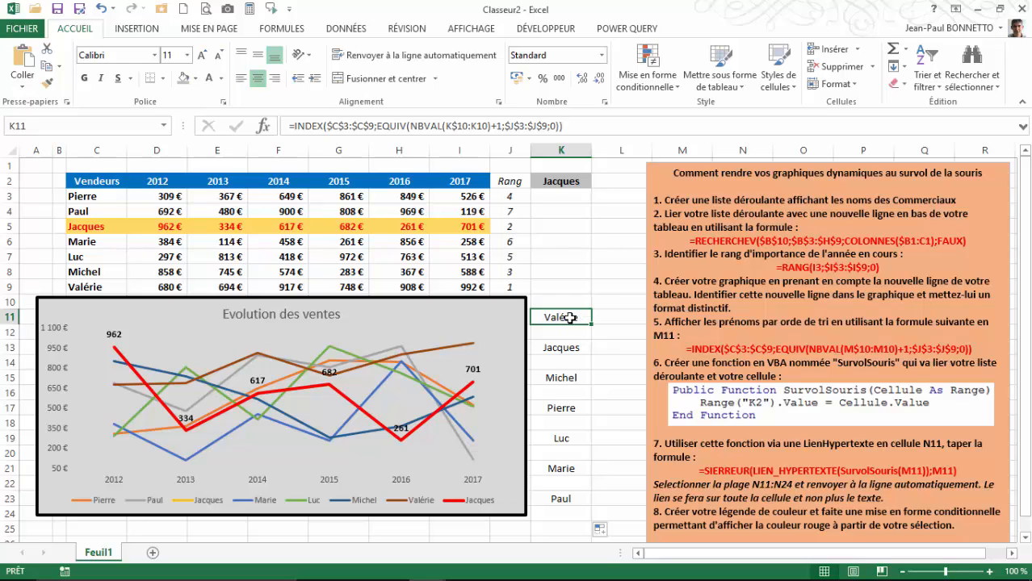
{"action": "left_click", "coordinate": [560, 181]}
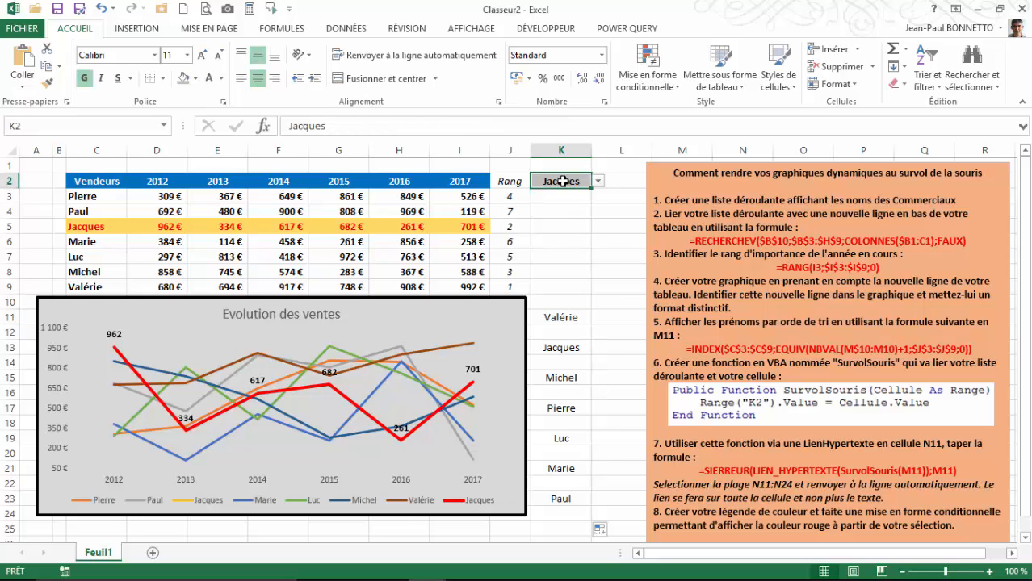
{"action": "left_click_drag", "start_coordinate": [561, 317], "coordinate": [565, 500]}
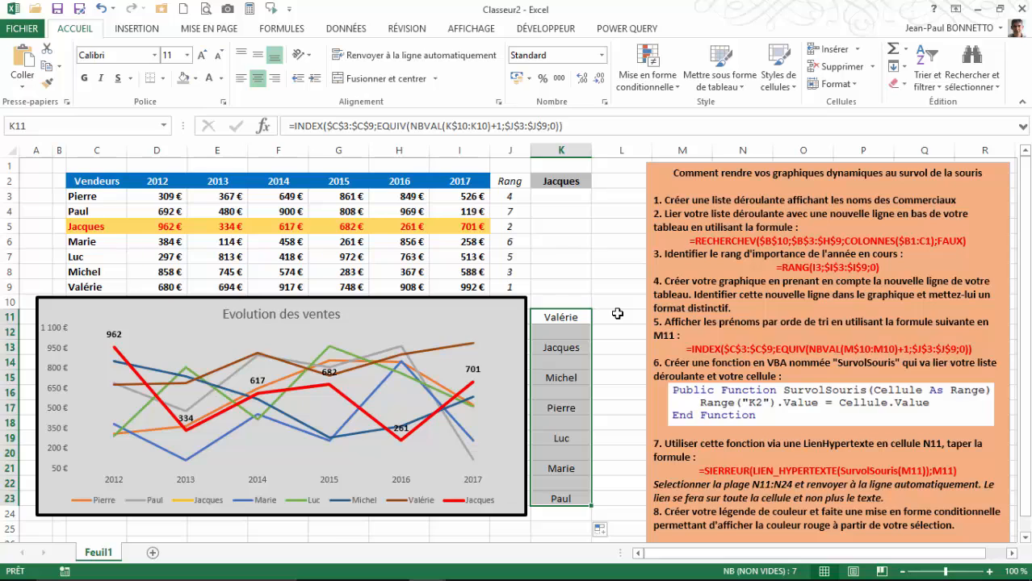
- Deselect the name list and open the Visual Basic editor
{"action": "left_click", "coordinate": [617, 320]}
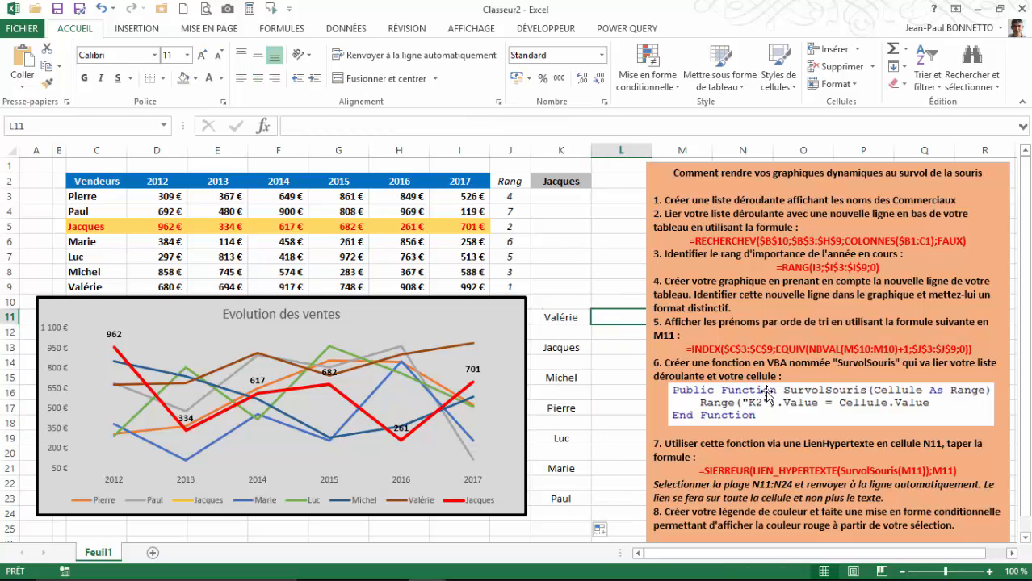
{"action": "left_click", "coordinate": [536, 31]}
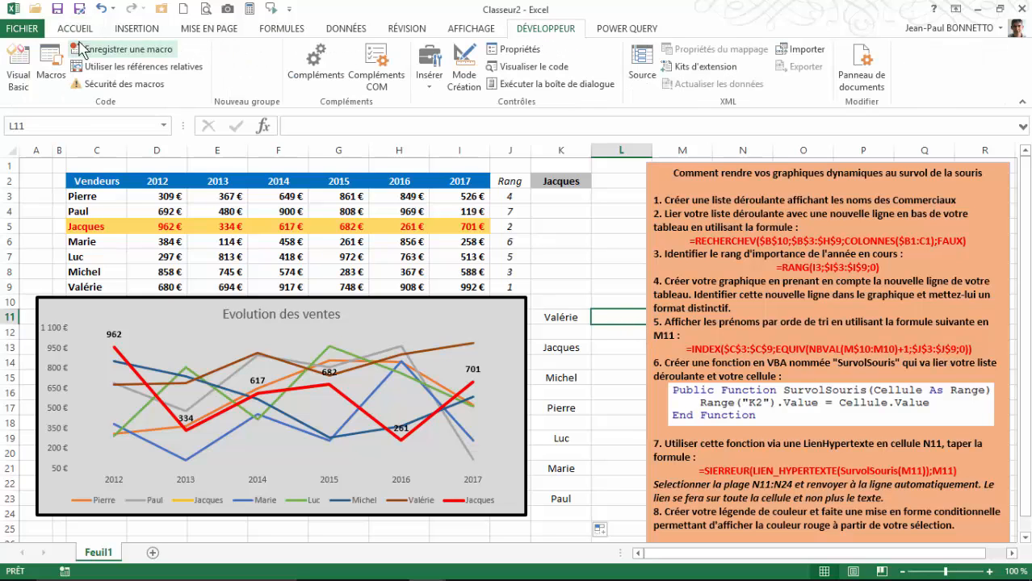
{"action": "left_click", "coordinate": [22, 58]}
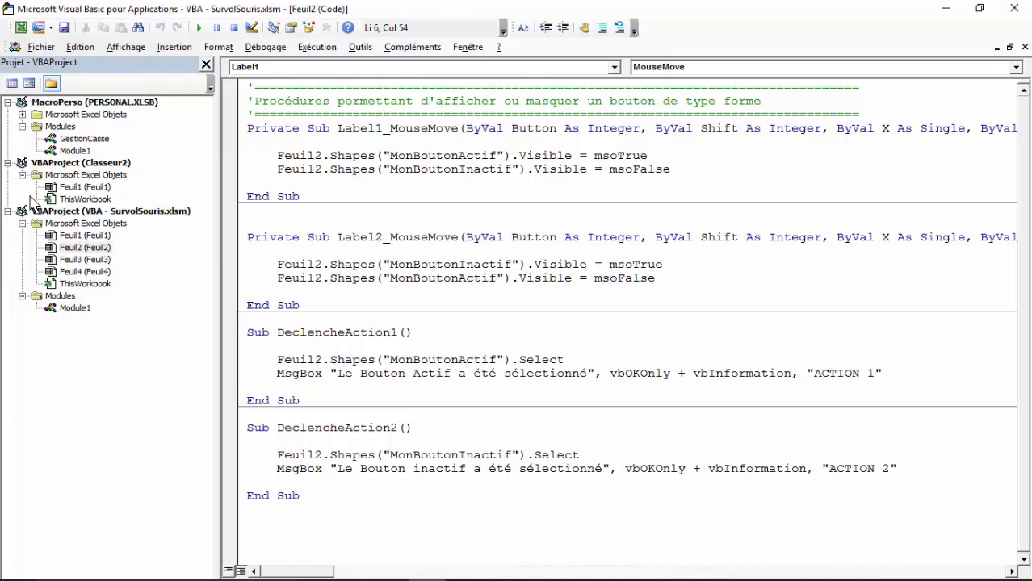
- Save the workbook to the Bureau folder as the macro-enabled file Classeur2.xlsm
{"action": "left_click", "coordinate": [99, 164]}
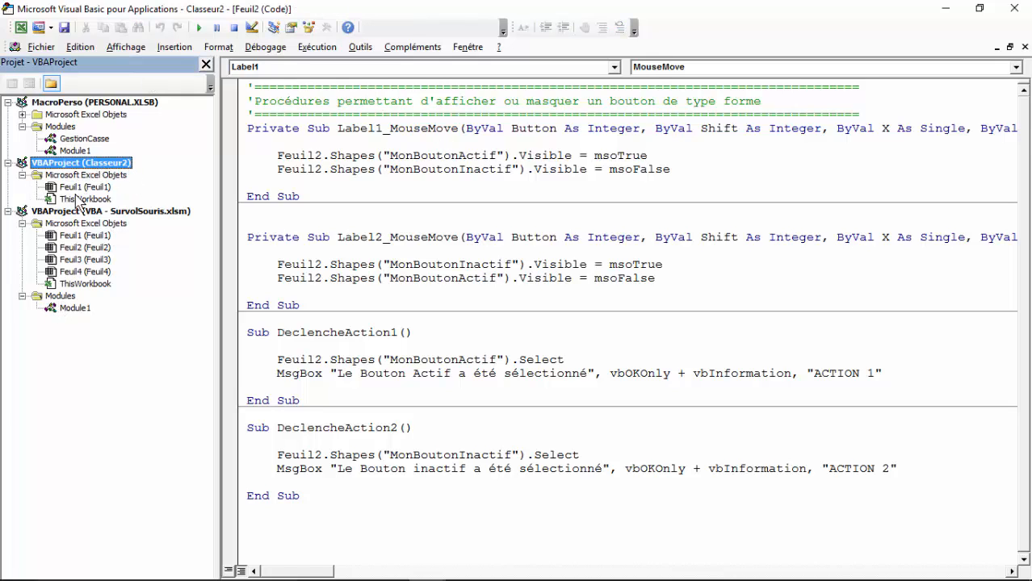
{"action": "left_click", "coordinate": [21, 28]}
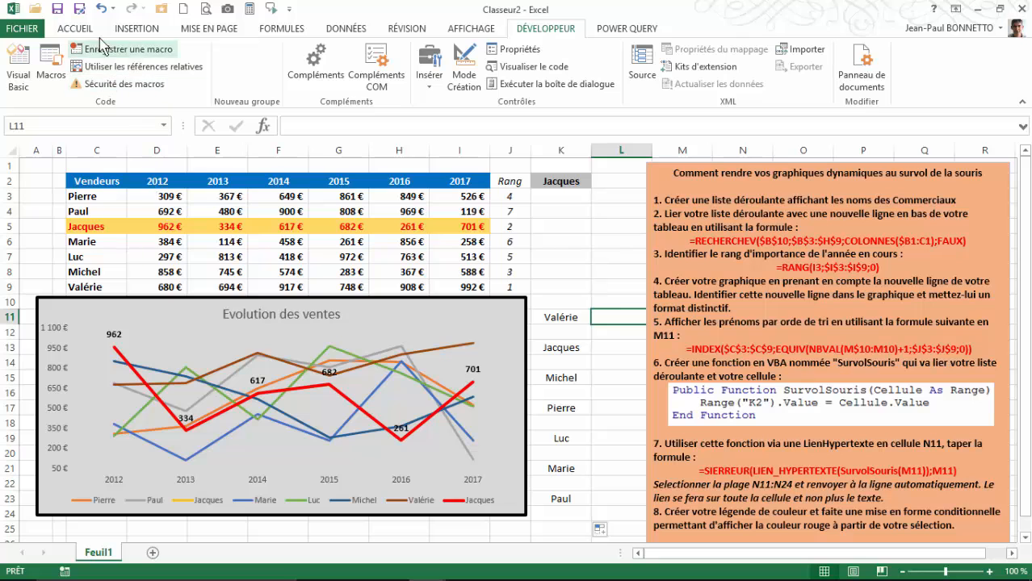
{"action": "left_click", "coordinate": [79, 11]}
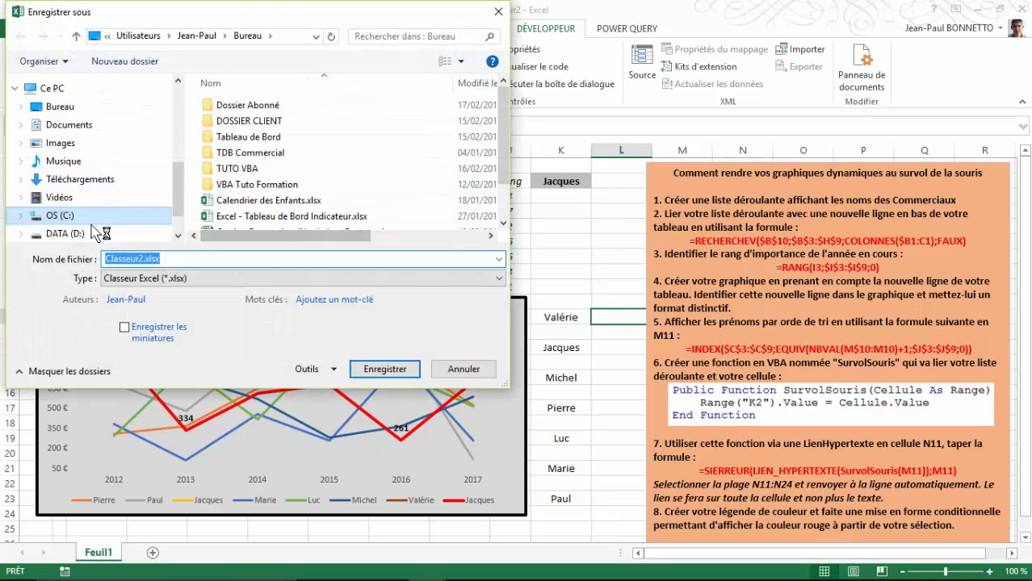
{"action": "left_click", "coordinate": [59, 107]}
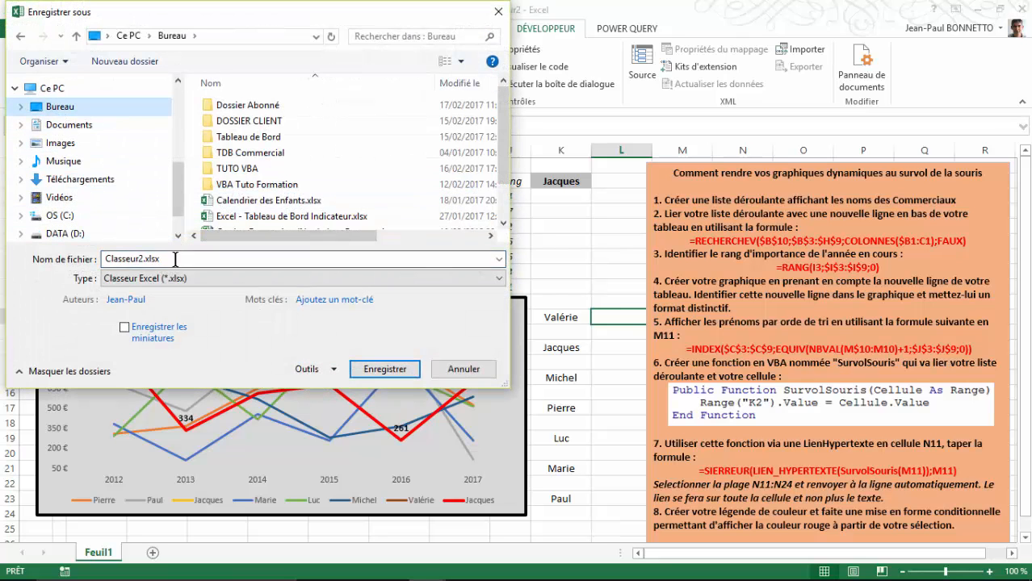
{"action": "left_click", "coordinate": [250, 279]}
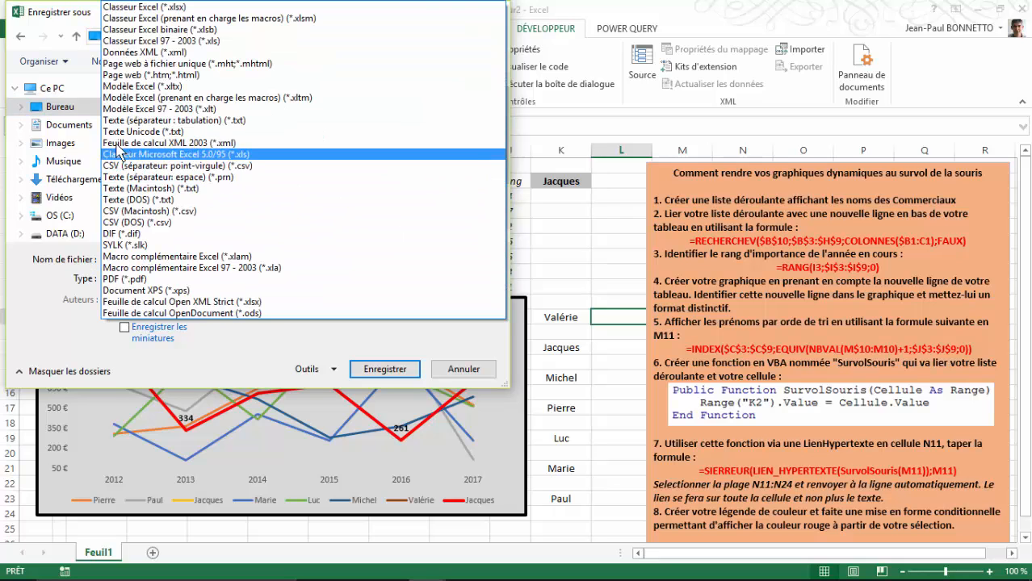
{"action": "left_click", "coordinate": [170, 17]}
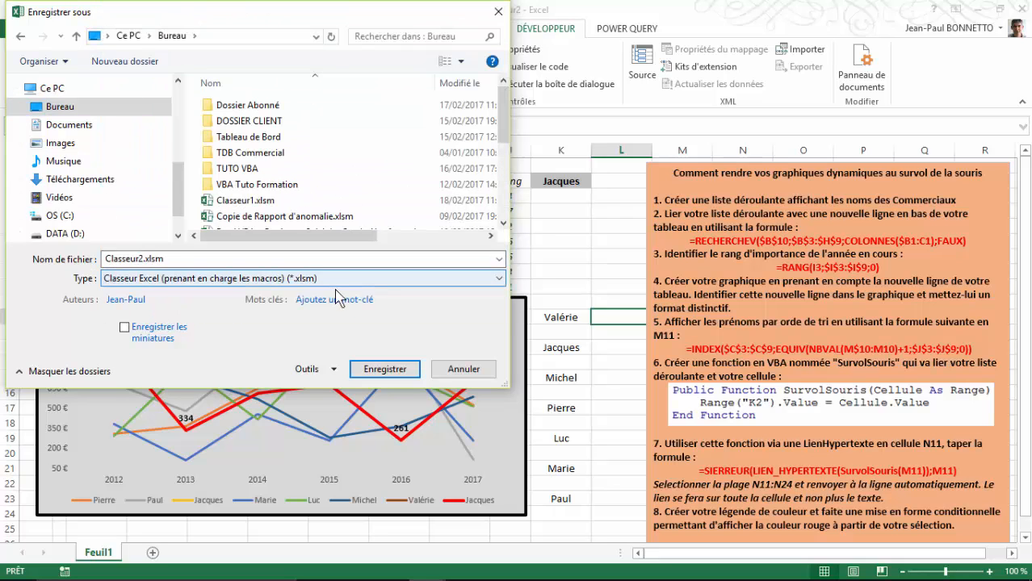
{"action": "left_click", "coordinate": [384, 376]}
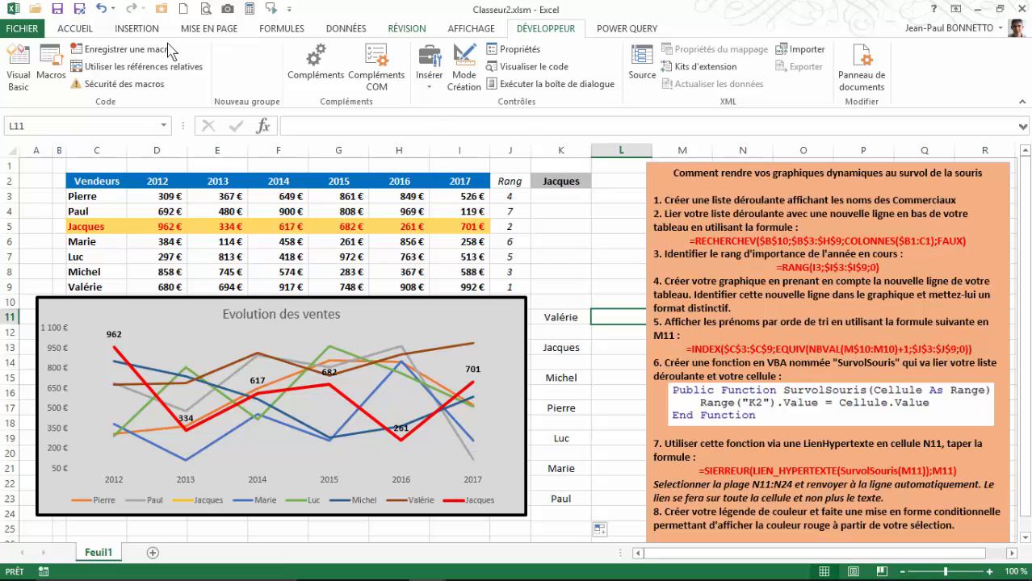
- Collapse the VBA - SurvolSouris.xlsm project in the Visual Basic editor and insert a new module in the Classeur2.xlsm project
{"action": "left_click", "coordinate": [17, 65]}
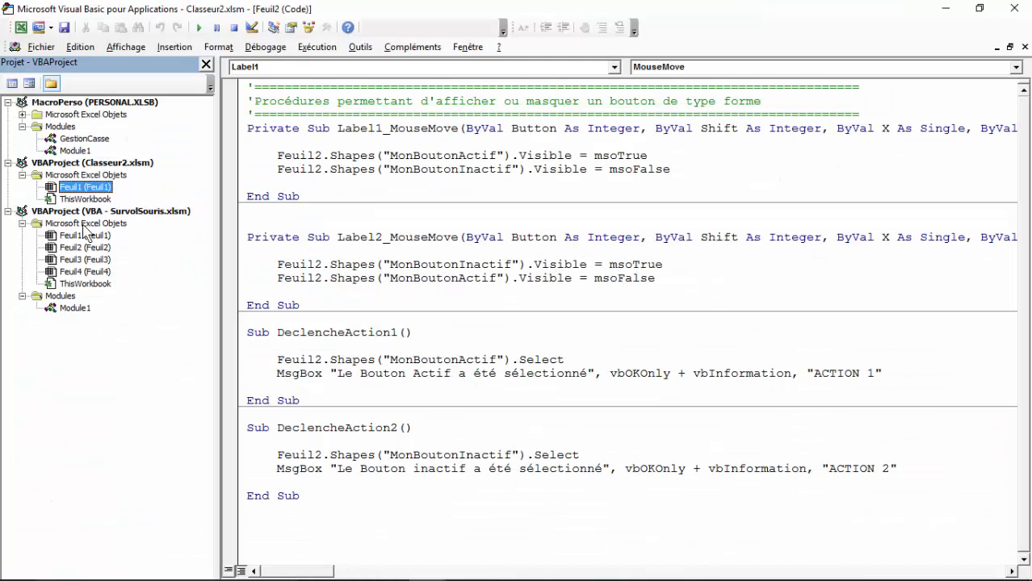
{"action": "left_click", "coordinate": [85, 164]}
{"action": "left_click", "coordinate": [8, 211]}
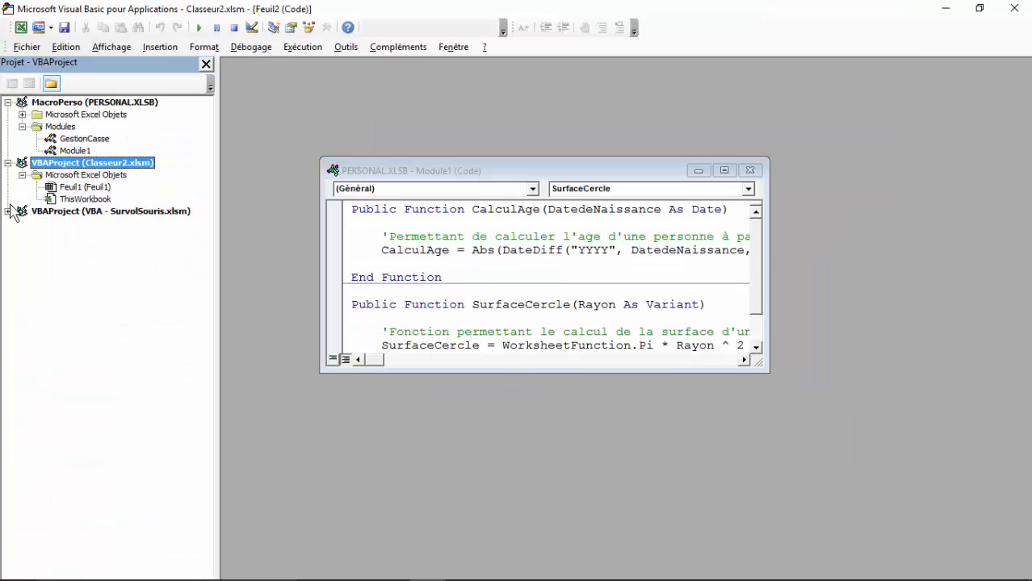
{"action": "right_click", "coordinate": [85, 164]}
{"action": "mouse_move", "coordinate": [143, 226]}
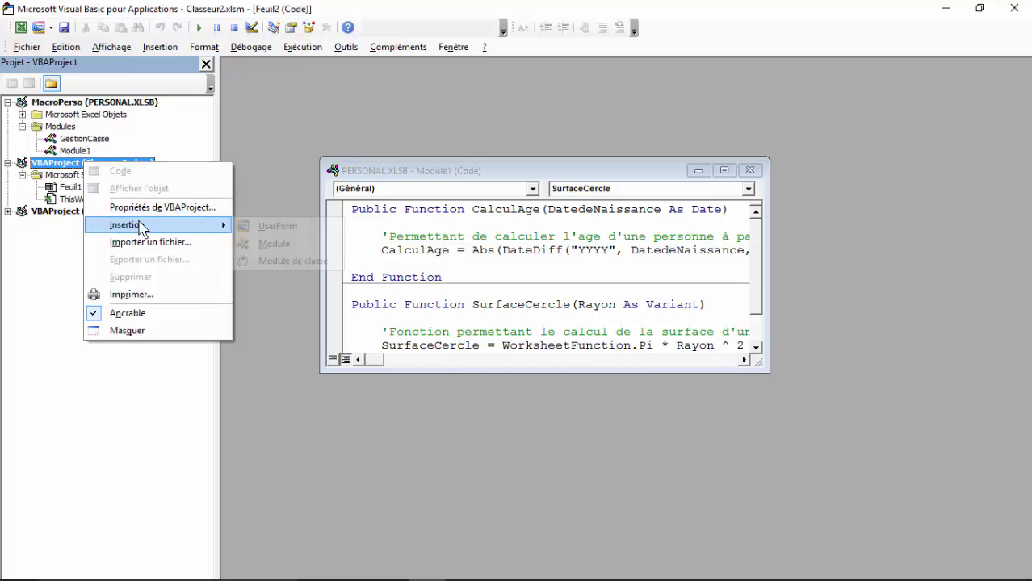
{"action": "left_click", "coordinate": [268, 243]}
{"action": "left_click", "coordinate": [76, 224]}
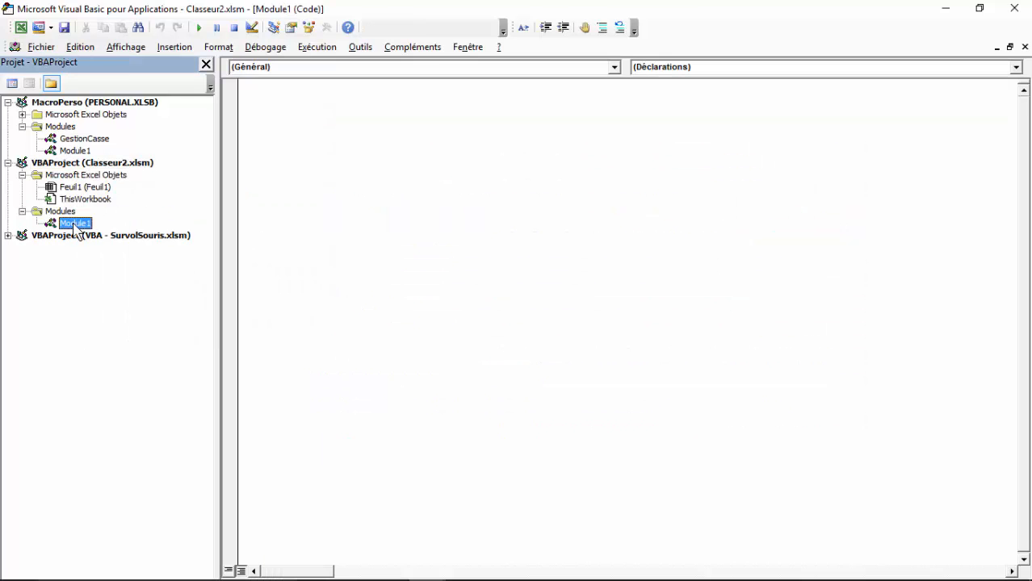
{"action": "left_click", "coordinate": [310, 118]}
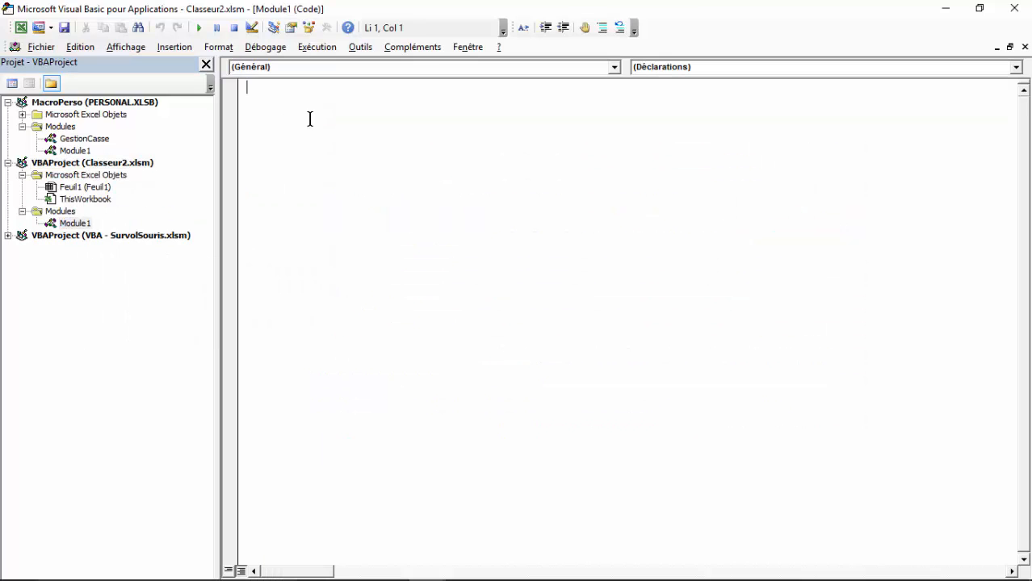
- Restore the Visual Basic editor to a smaller floating window that leaves the worksheet's SurvolSouris code example uncovered
{"action": "left_click", "coordinate": [979, 8]}
{"action": "left_click_drag", "start_coordinate": [692, 174], "coordinate": [508, 54]}
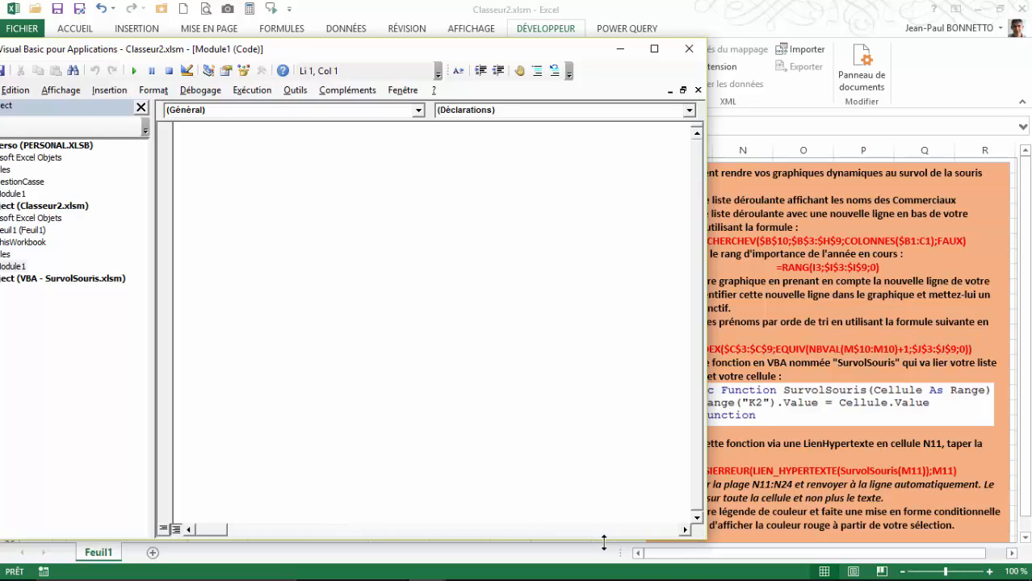
{"action": "left_click_drag", "start_coordinate": [604, 541], "coordinate": [595, 350]}
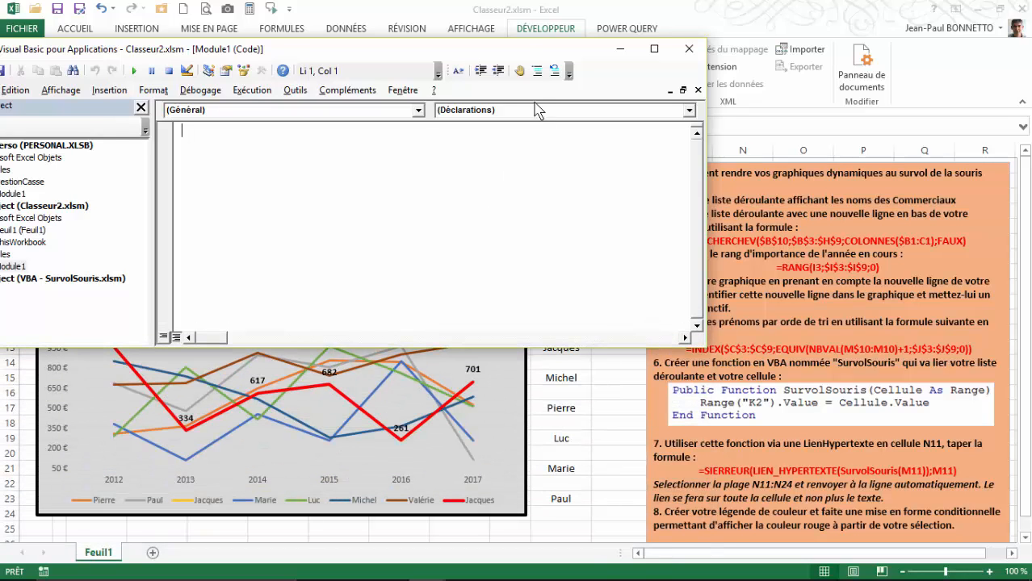
{"action": "left_click_drag", "start_coordinate": [521, 40], "coordinate": [644, 71]}
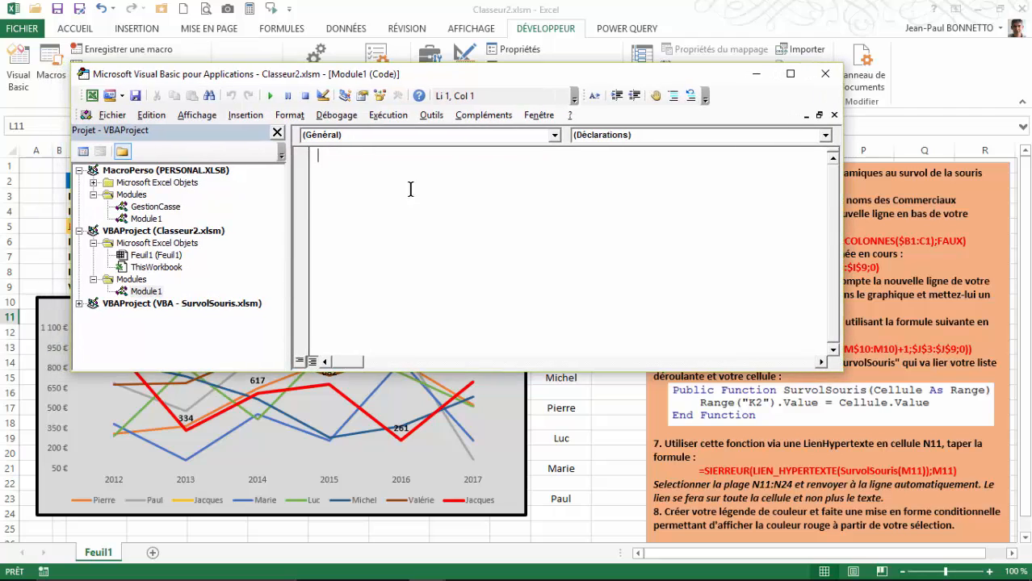
- Declare Public Function SurvolSouris(MaCellule As Range) in Classeur2's Module1, with blank lines for its body
{"action": "left_click", "coordinate": [155, 294]}
{"action": "left_click", "coordinate": [328, 176]}
{"action": "type", "text": "P"}
{"action": "type", "text": "ublic Function SurvolSouris(MaCellule"}
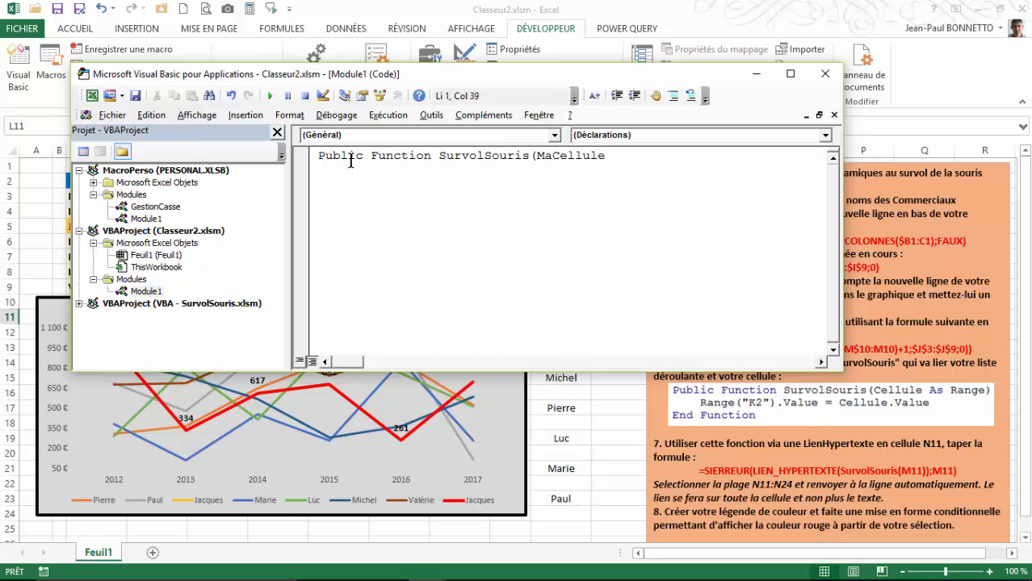
{"action": "type", "text": "Rang"}
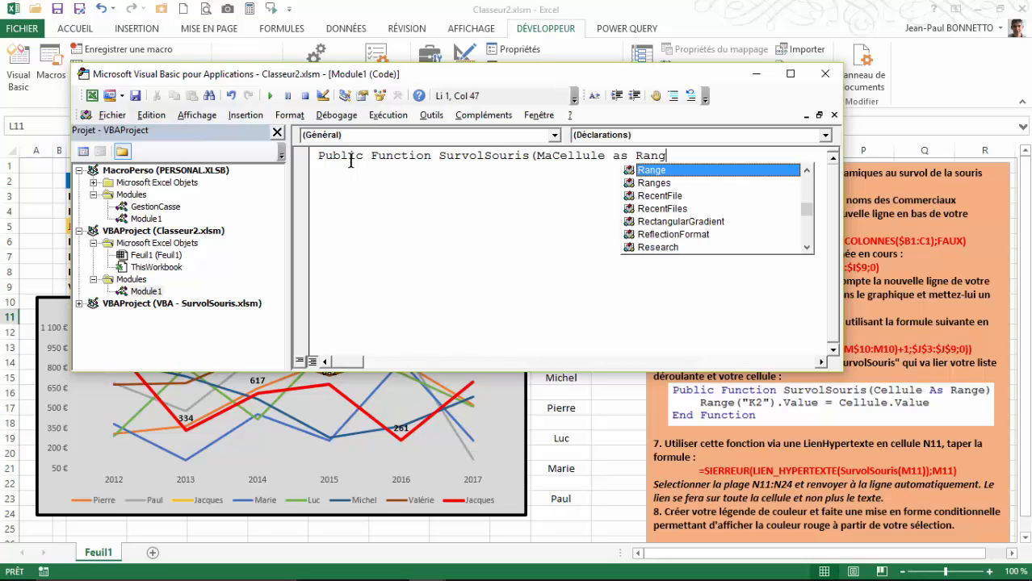
{"action": "type", "text": "e)"}
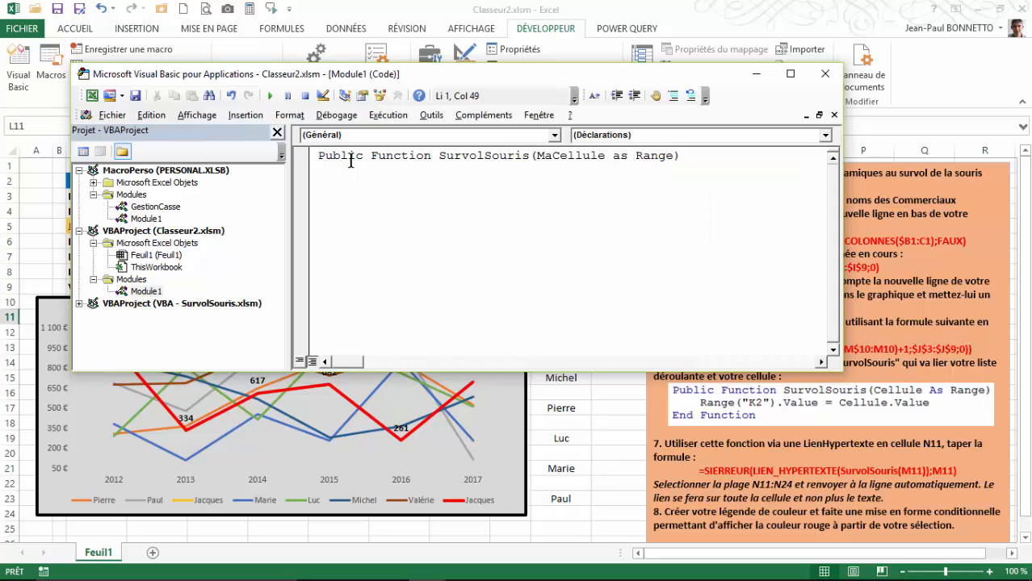
{"action": "key", "text": "Return"}
{"action": "key", "text": "Return"}
{"action": "key", "text": "Return"}
{"action": "key", "text": "Return"}
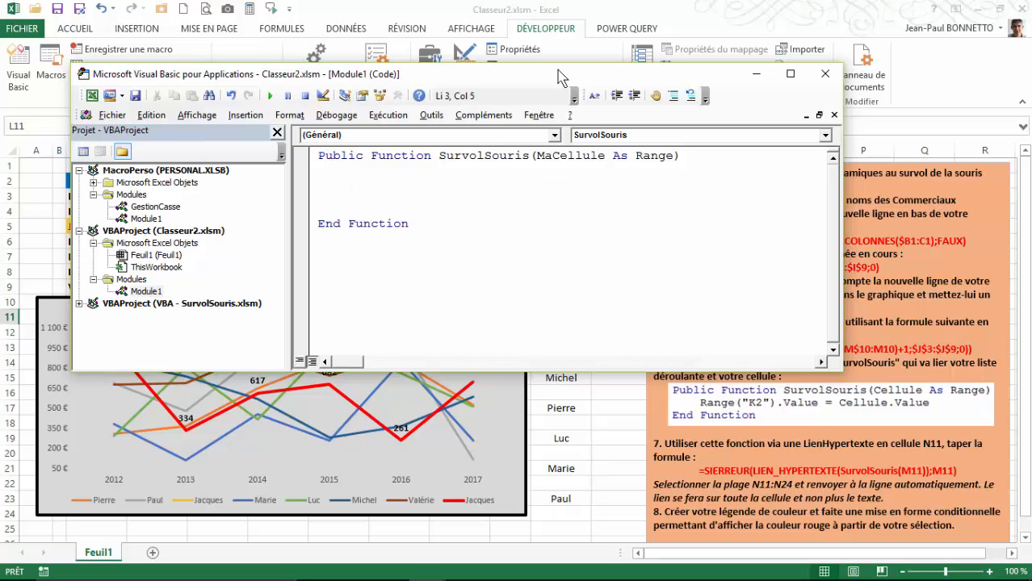
- Write Range("K2").Value = MaCellule.Value as the body of SurvolSouris, linking the function to drop-down cell K2
{"action": "left_click_drag", "start_coordinate": [548, 78], "coordinate": [590, 154]}
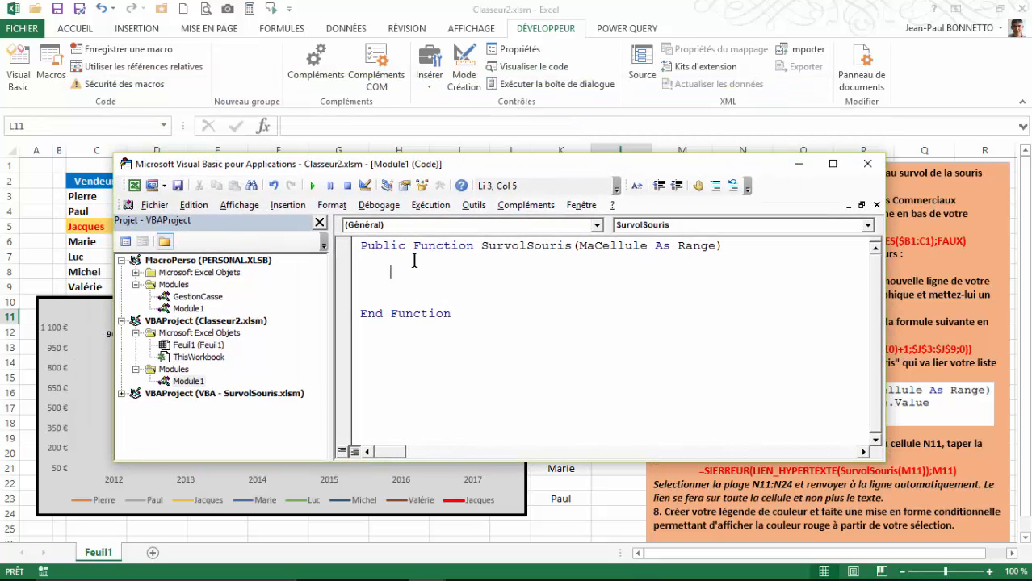
{"action": "left_click_drag", "start_coordinate": [493, 169], "coordinate": [503, 270]}
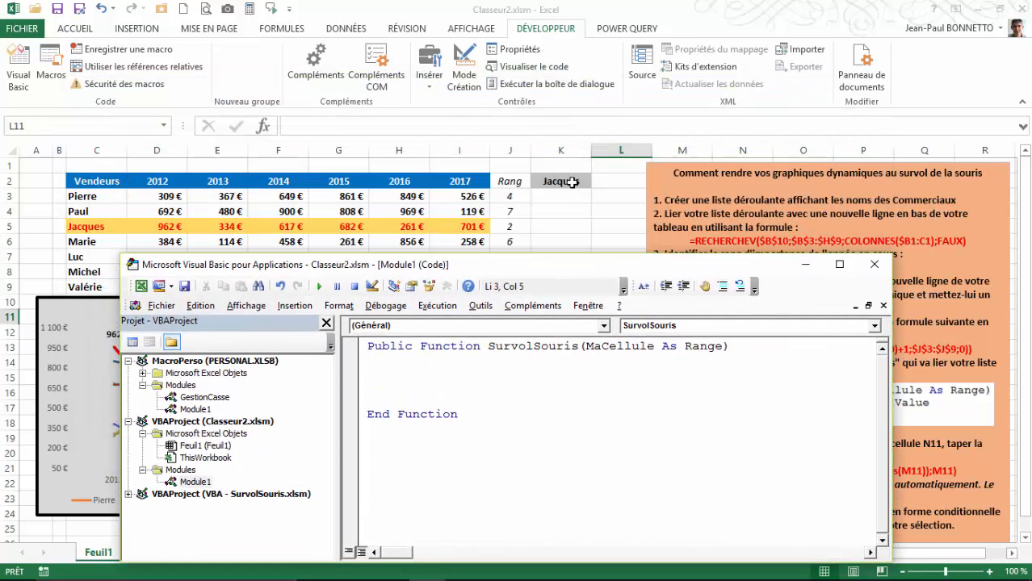
{"action": "left_click_drag", "start_coordinate": [583, 268], "coordinate": [543, 128]}
{"action": "type", "text": "nge(\"K"}
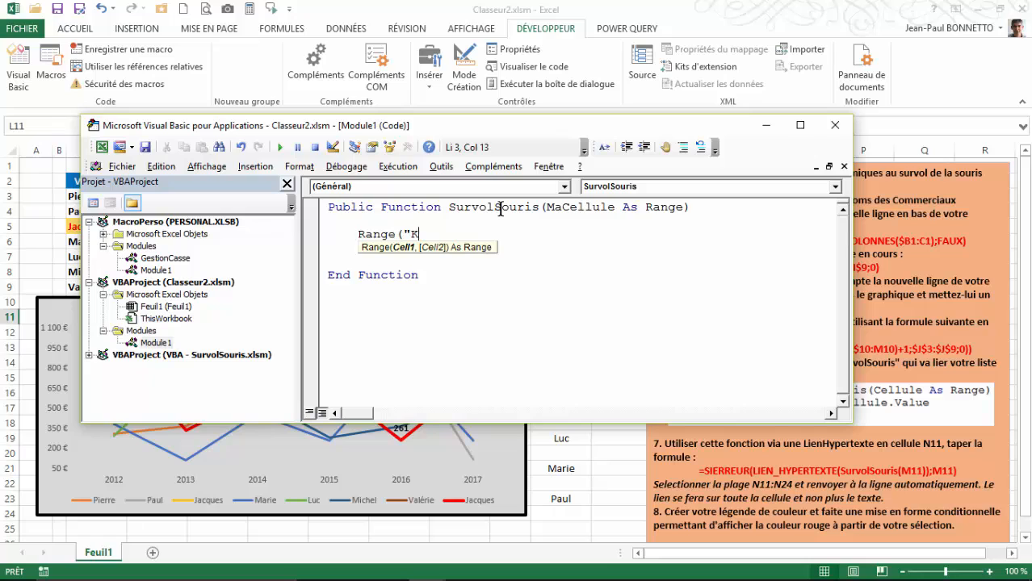
{"action": "type", "text": "2\").valu"}
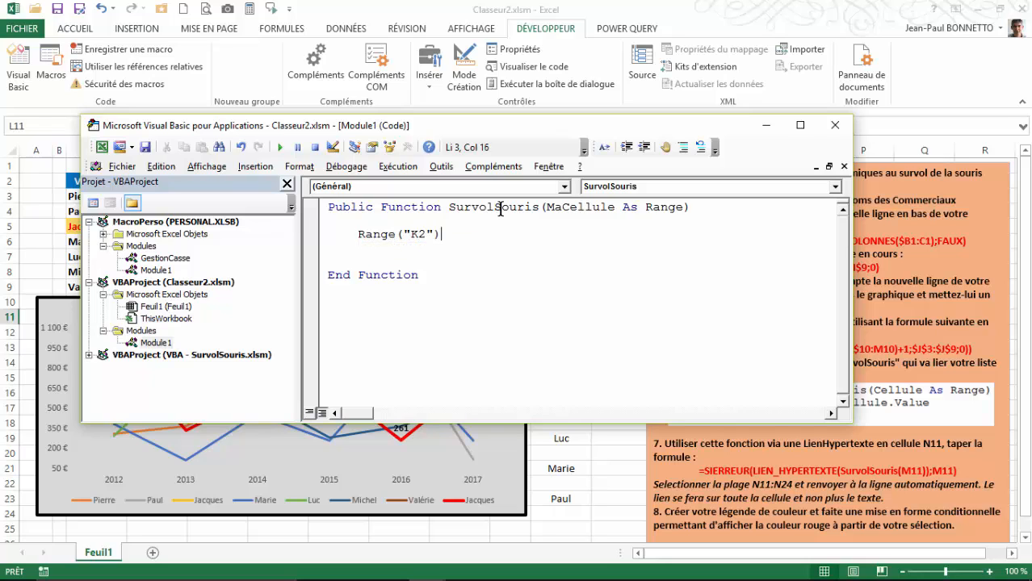
{"action": "type", "text": " = macellu"}
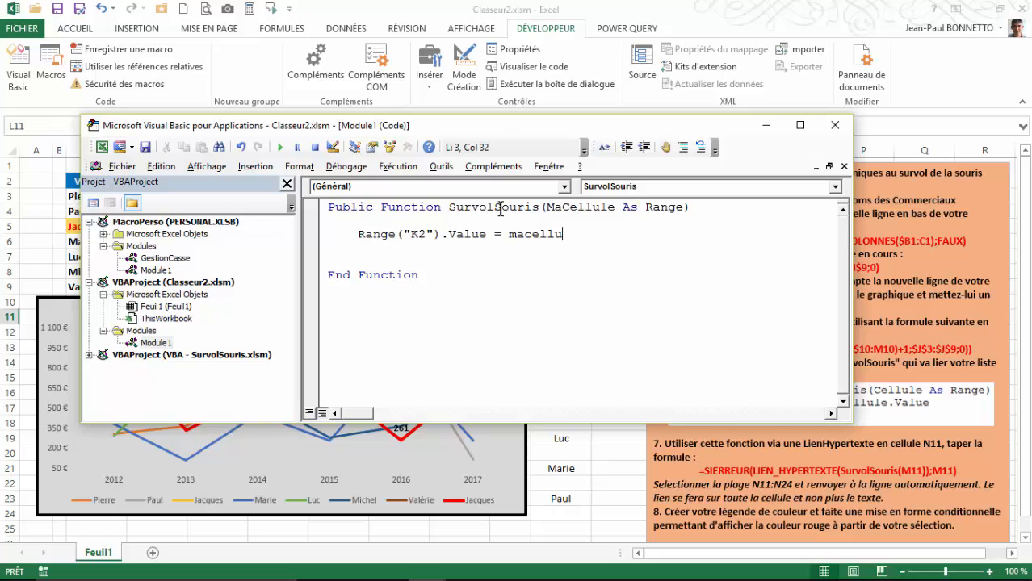
{"action": "type", "text": "le.value"}
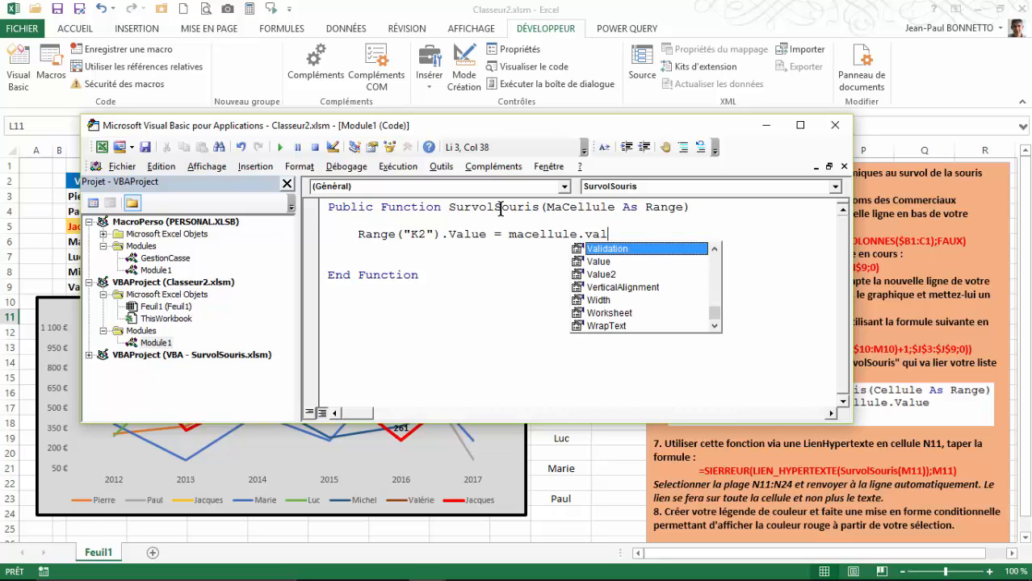
{"action": "left_click", "coordinate": [517, 249]}
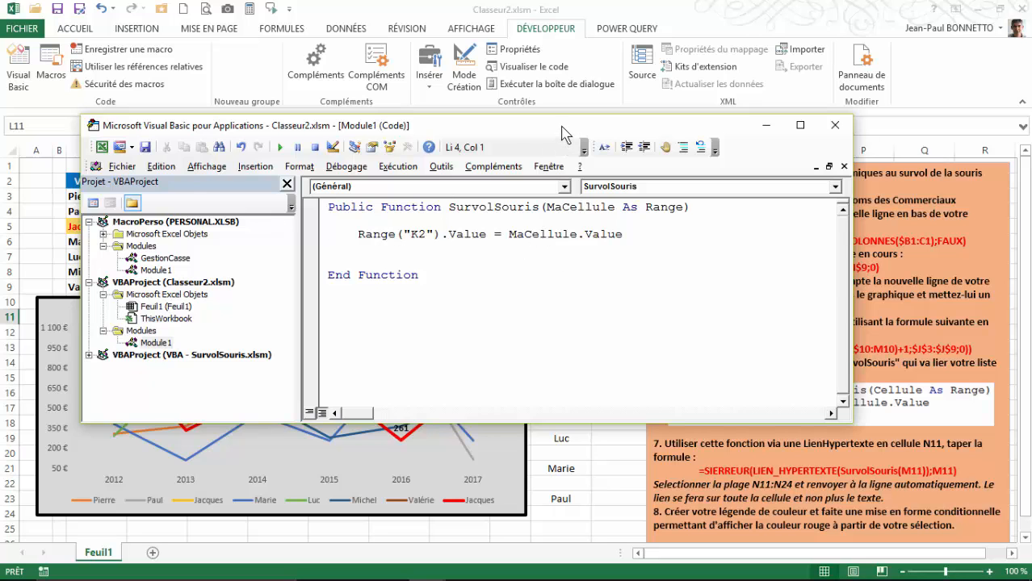
- Remove the extra blank line above End Function and close the Visual Basic editor
{"action": "left_click_drag", "start_coordinate": [561, 127], "coordinate": [538, 99]}
{"action": "left_click", "coordinate": [327, 234]}
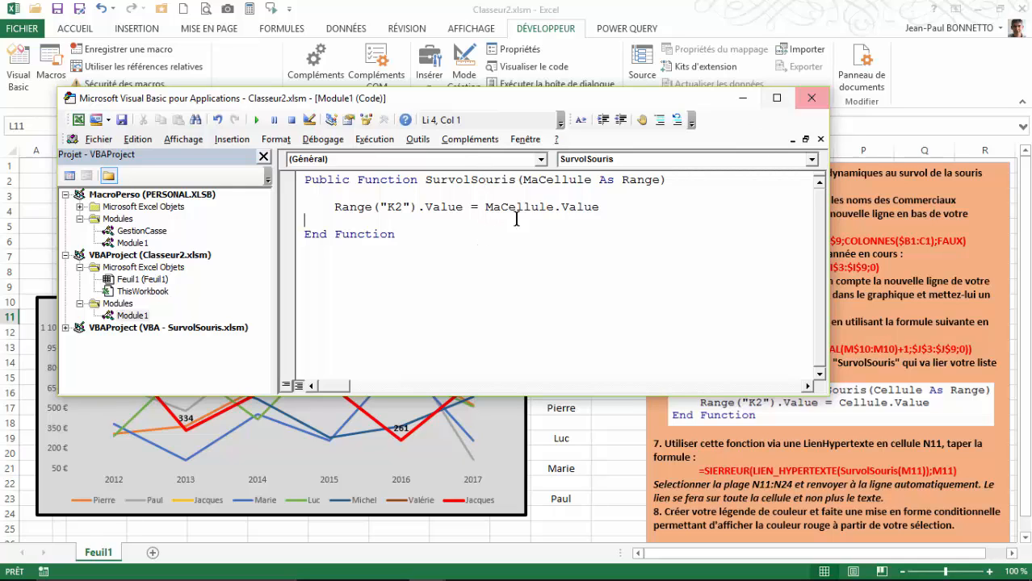
{"action": "left_click", "coordinate": [812, 99]}
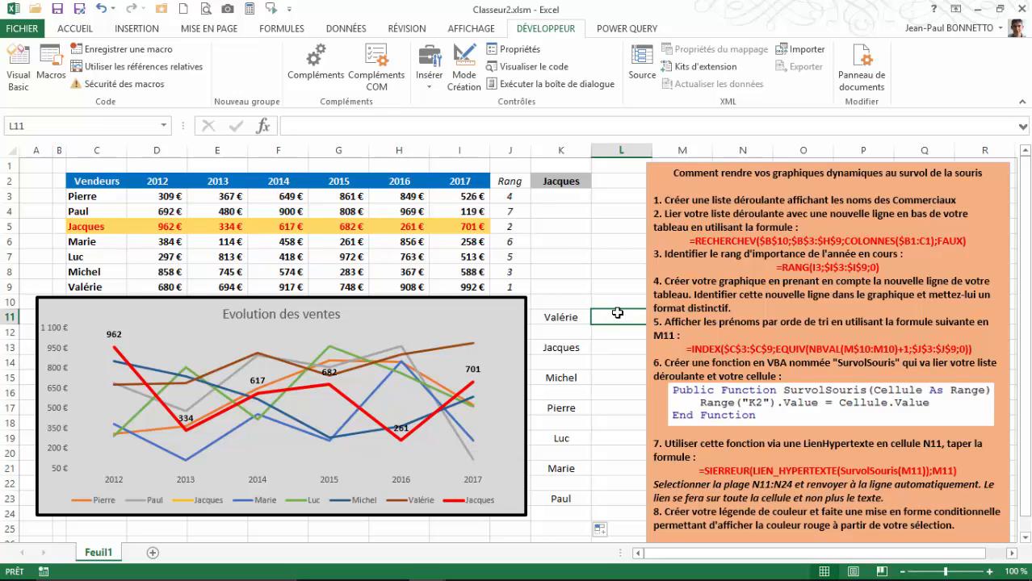
- Enter =LIEN_HYPERTEXTE(SurvolSouris(K11)) in cell L11 beside the first ranked name
{"action": "type", "text": "=li"}
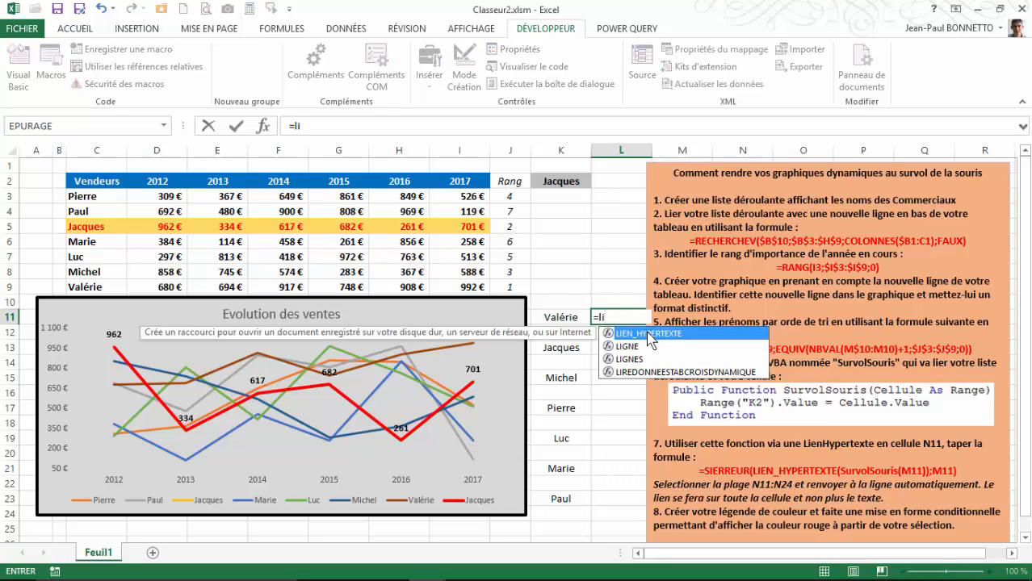
{"action": "double_click", "coordinate": [650, 336]}
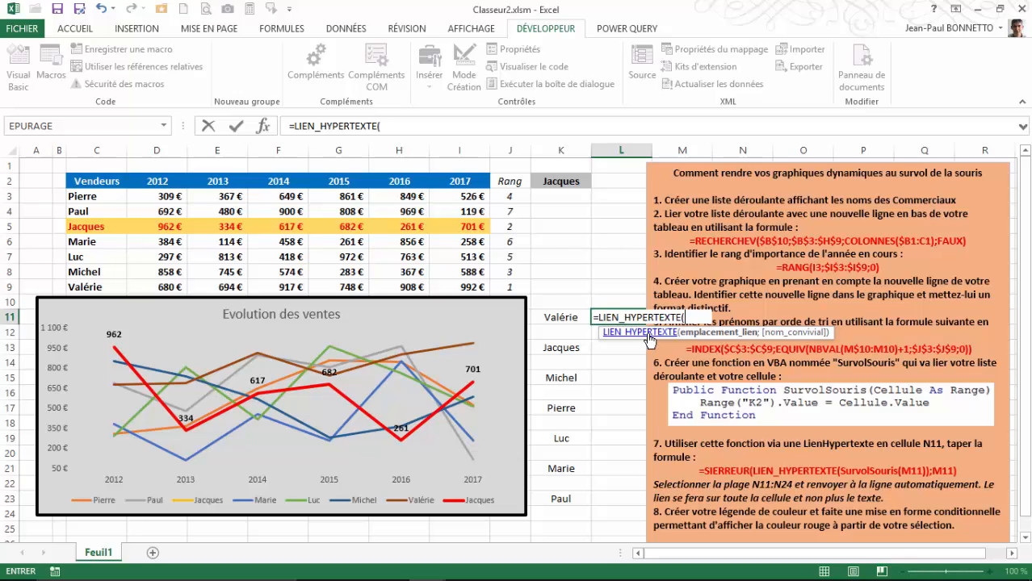
{"action": "type", "text": "su"}
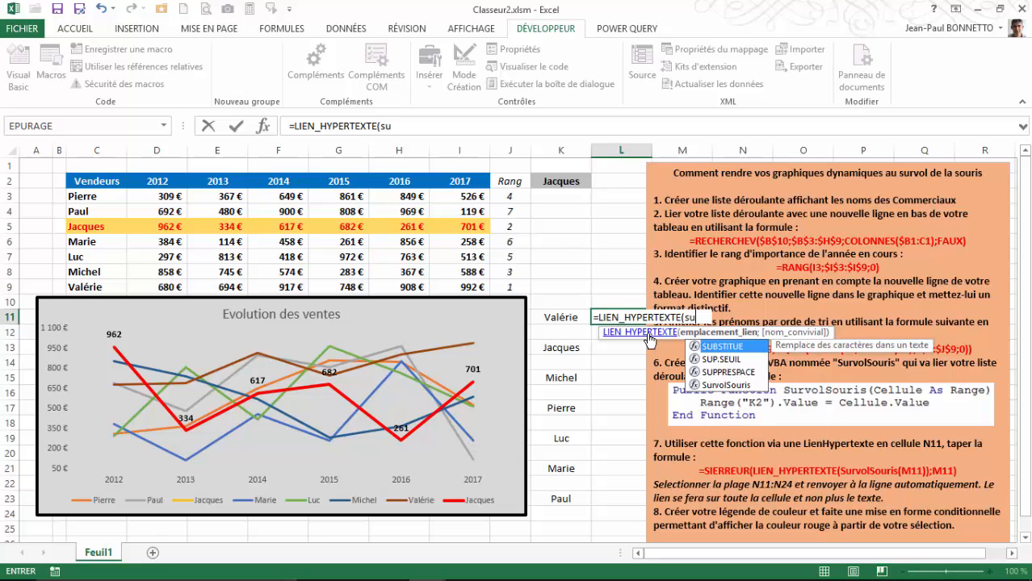
{"action": "double_click", "coordinate": [724, 386]}
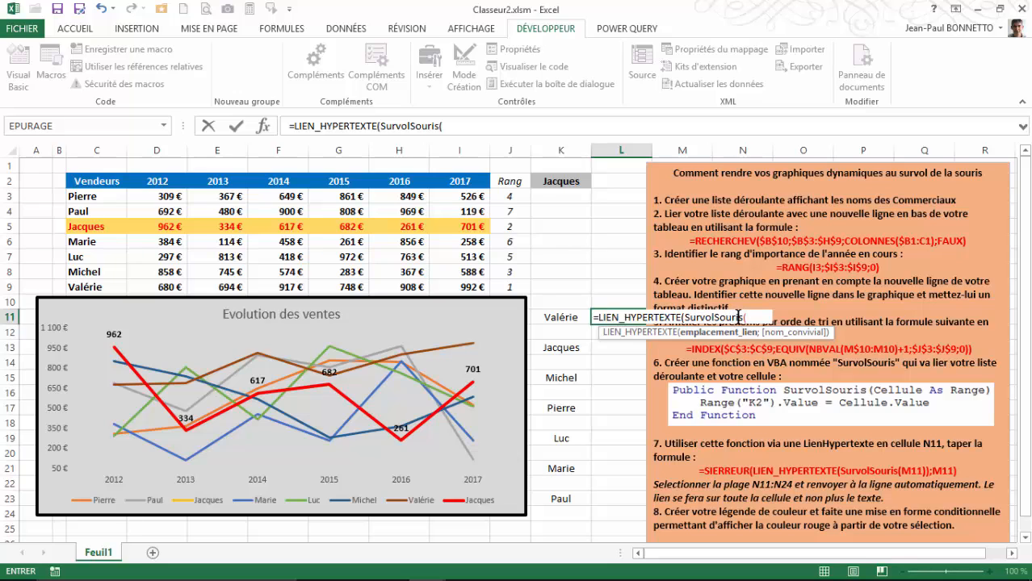
{"action": "left_click", "coordinate": [559, 317]}
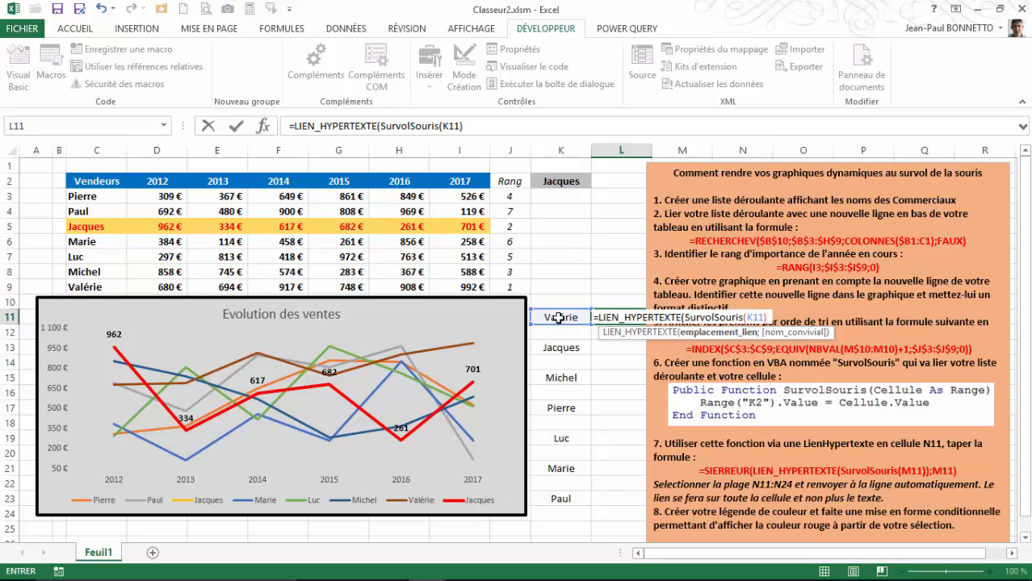
{"action": "key", "text": "ctrl+Return"}
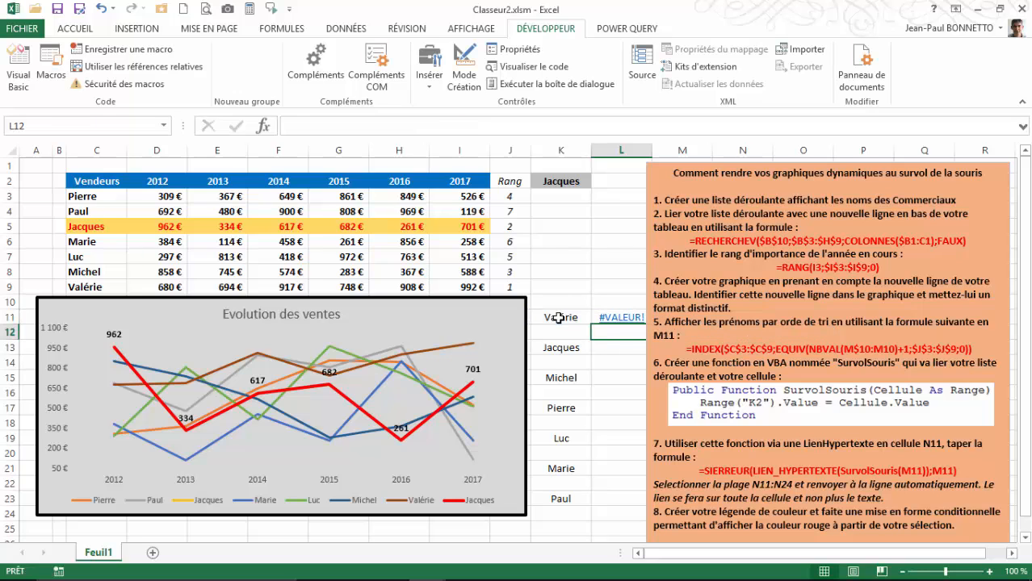
{"action": "mouse_move", "coordinate": [620, 319]}
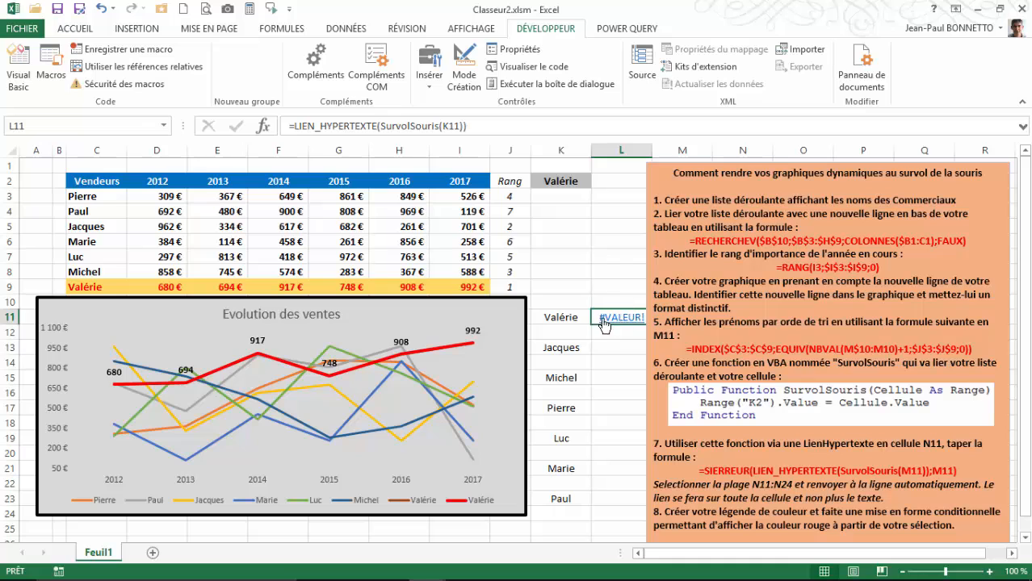
- Choose the third salesperson in drop-down cell K2 and test the mouse-over link in L11
{"action": "left_click", "coordinate": [562, 181]}
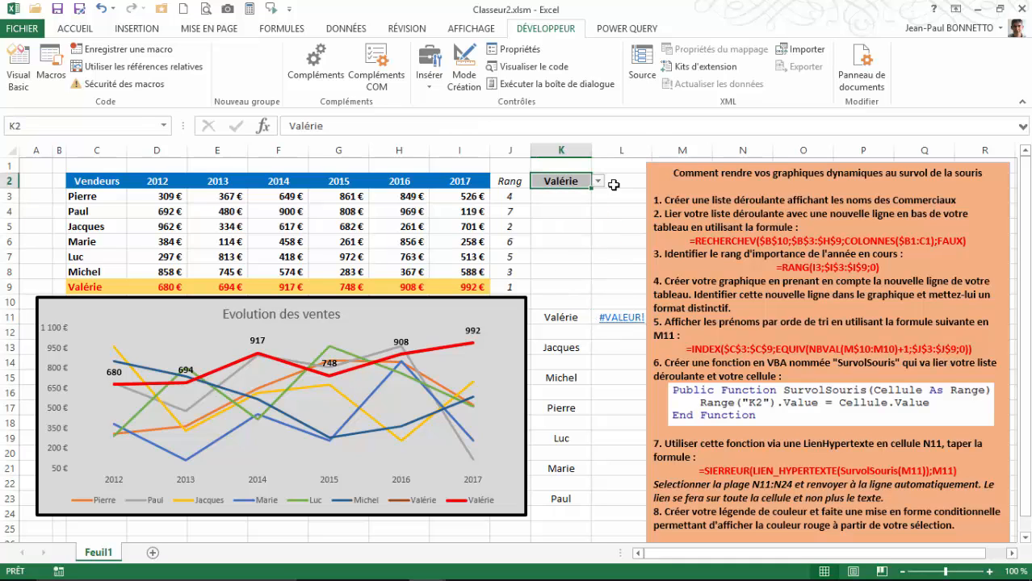
{"action": "left_click", "coordinate": [598, 181]}
{"action": "left_click", "coordinate": [553, 214]}
{"action": "mouse_move", "coordinate": [620, 322]}
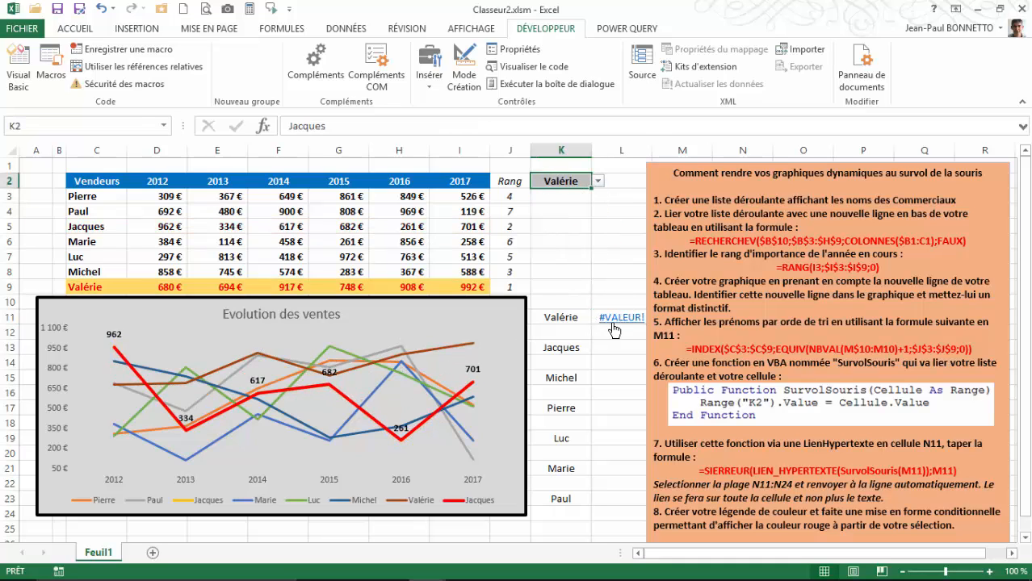
- Wrap L11's formula in an error fallback to K11: =SIERREUR(LIEN_HYPERTEXTE(SurvolSouris(K11));K11)
{"action": "right_click", "coordinate": [620, 318]}
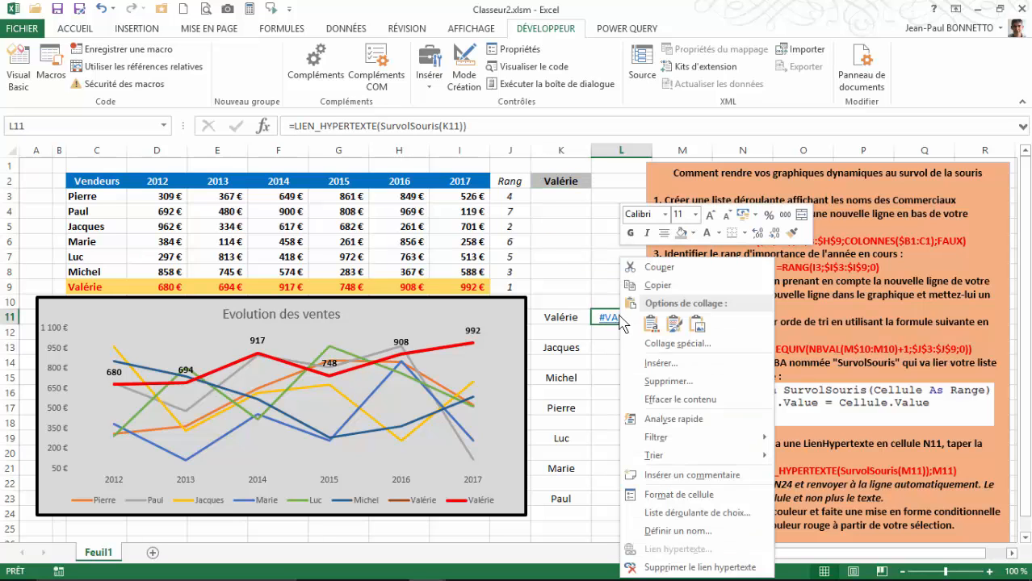
{"action": "left_click", "coordinate": [296, 121]}
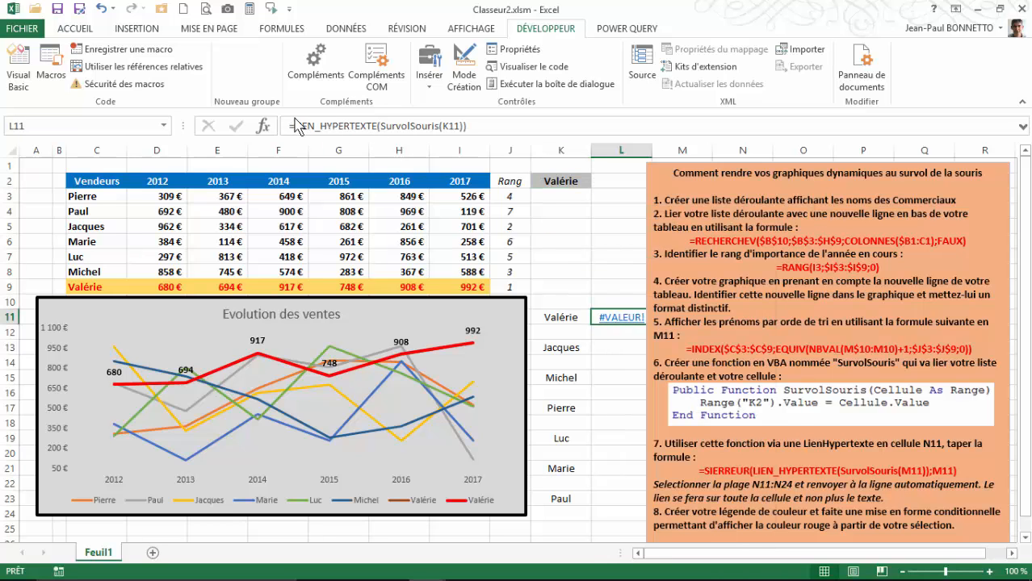
{"action": "left_click", "coordinate": [296, 127]}
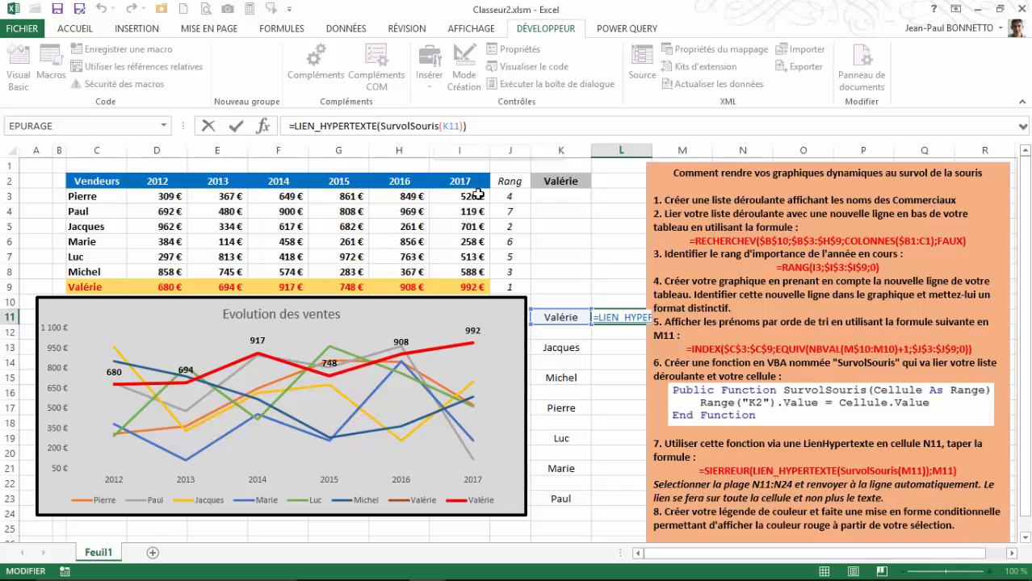
{"action": "type", "text": "si"}
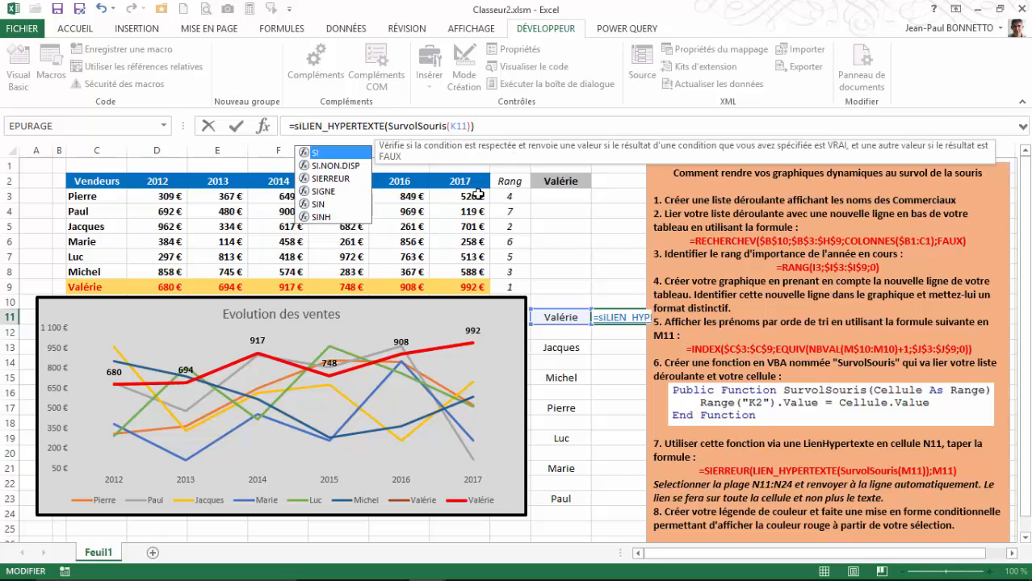
{"action": "double_click", "coordinate": [335, 179]}
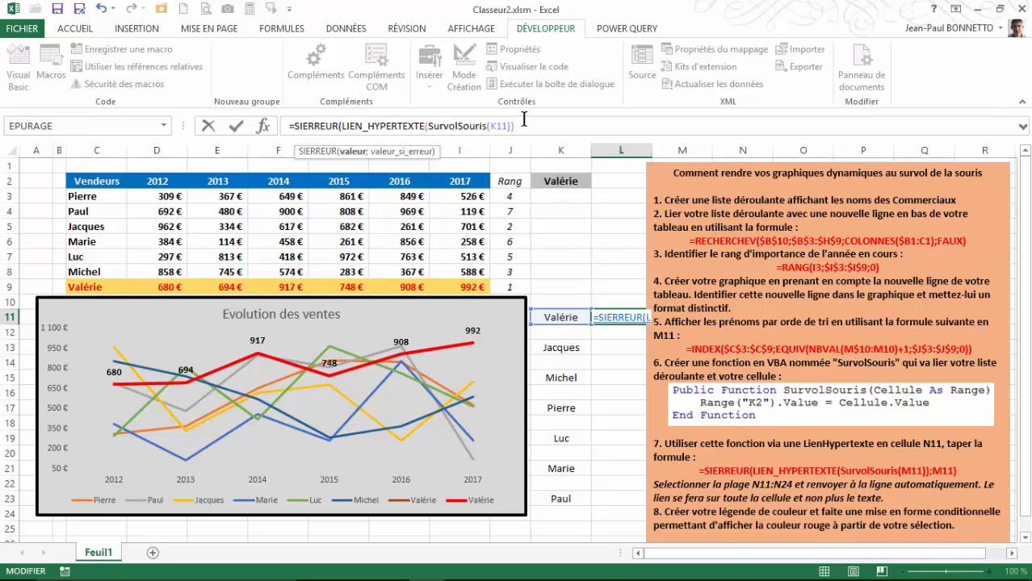
{"action": "type", "text": ";"}
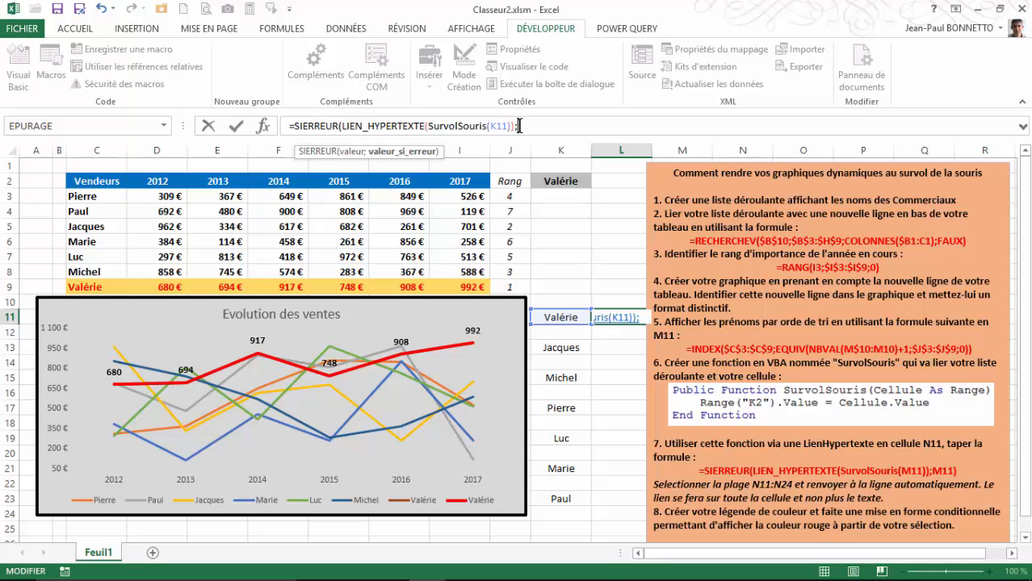
{"action": "left_click", "coordinate": [561, 317]}
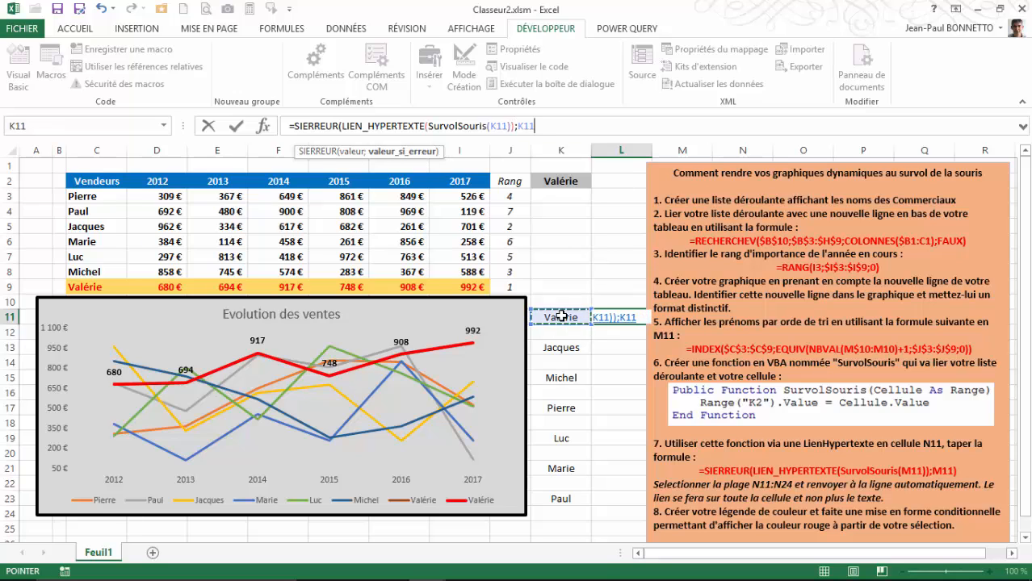
{"action": "key", "text": "Return"}
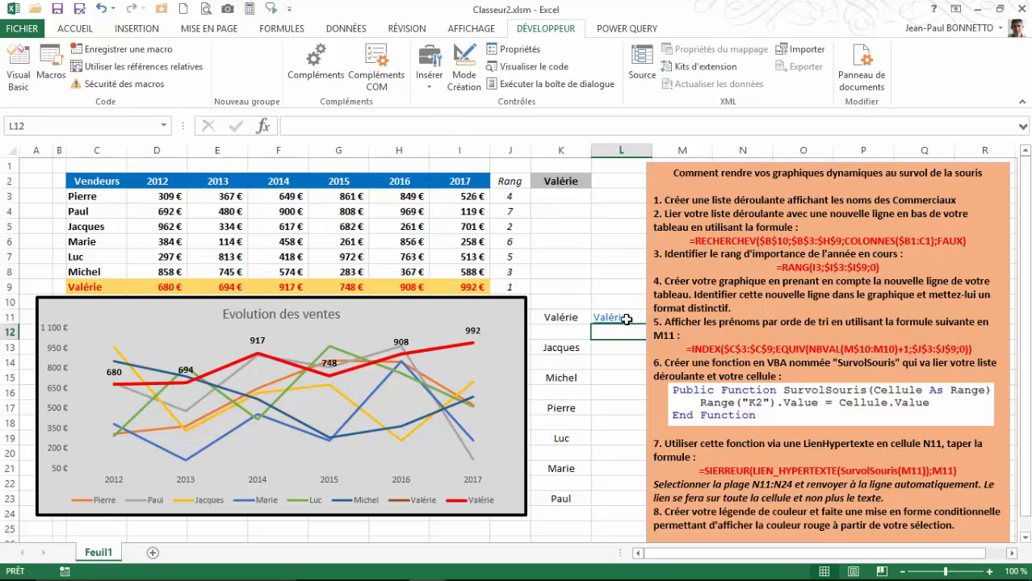
- Set drop-down cell K2 to the second salesperson to retest the link in L11
{"action": "left_click", "coordinate": [557, 181]}
{"action": "left_click", "coordinate": [598, 181]}
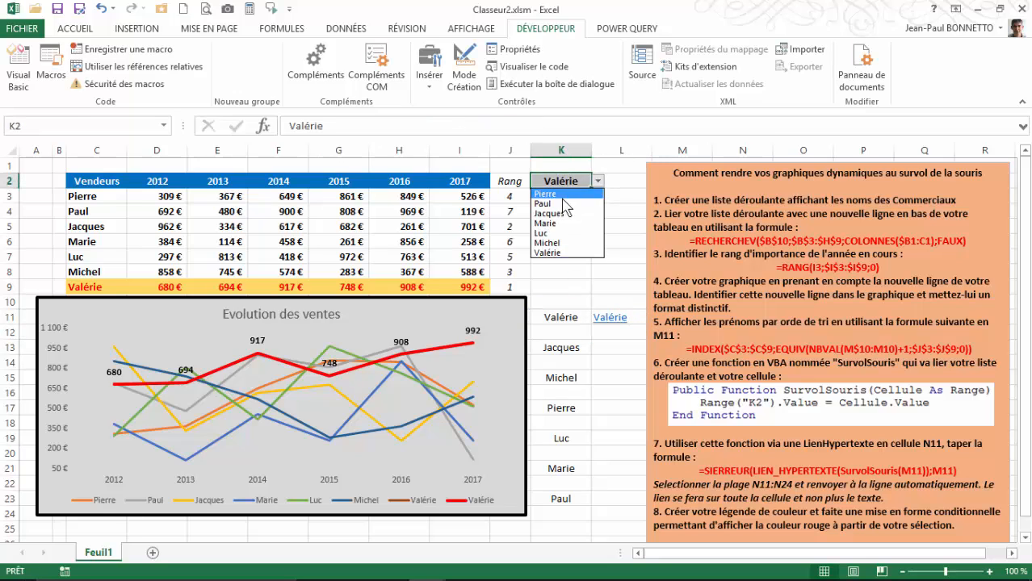
{"action": "left_click", "coordinate": [564, 203]}
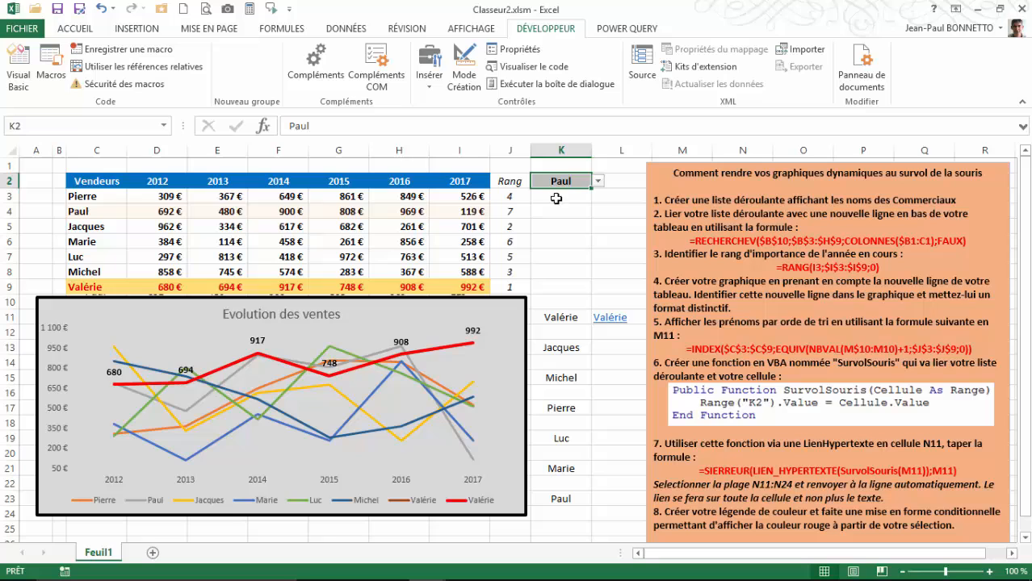
- Format L11 as bold, centred text with no underline and the Automatique font colour
{"action": "right_click", "coordinate": [620, 320]}
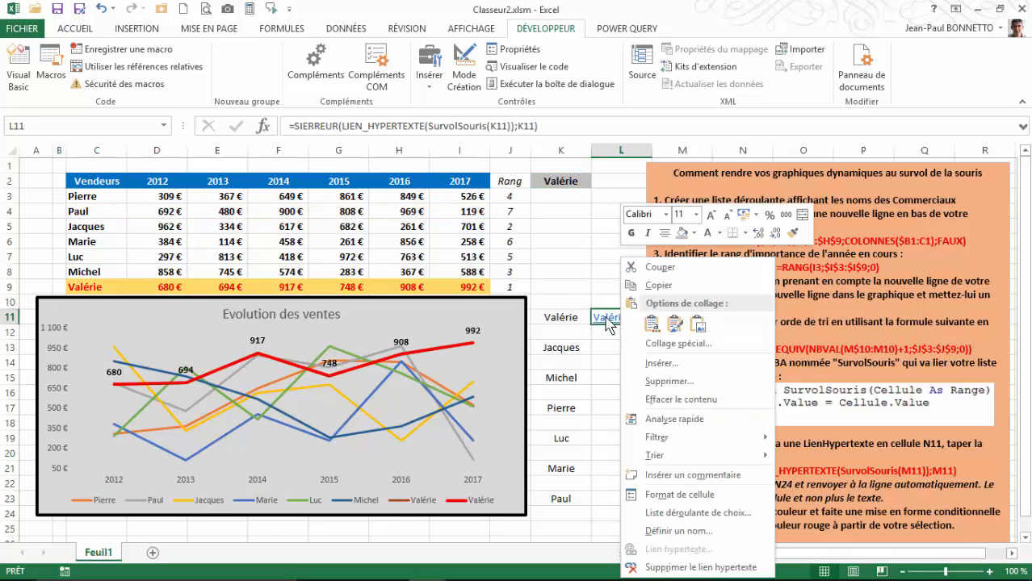
{"action": "left_click", "coordinate": [89, 31]}
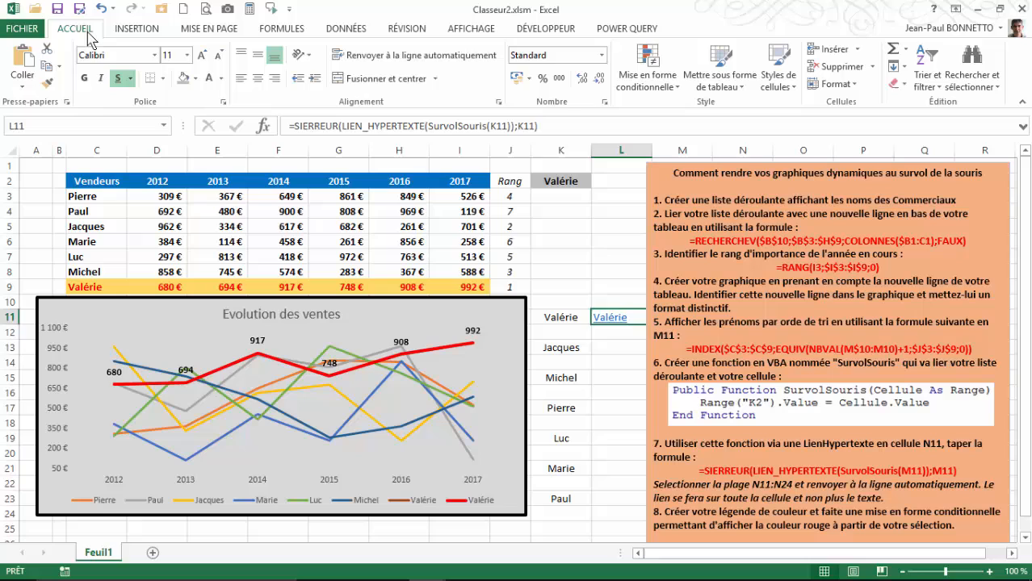
{"action": "left_click", "coordinate": [84, 78]}
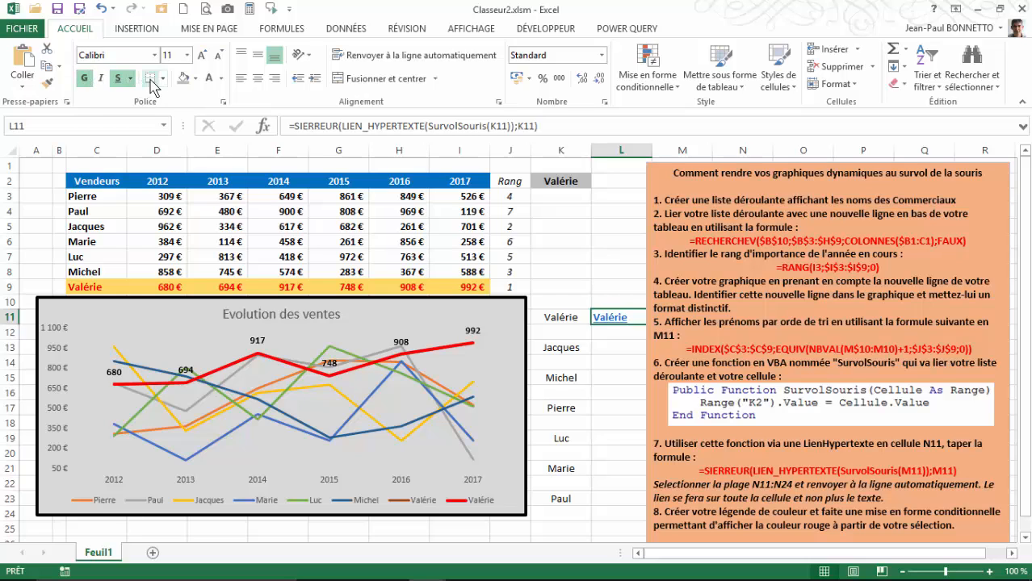
{"action": "left_click", "coordinate": [220, 79]}
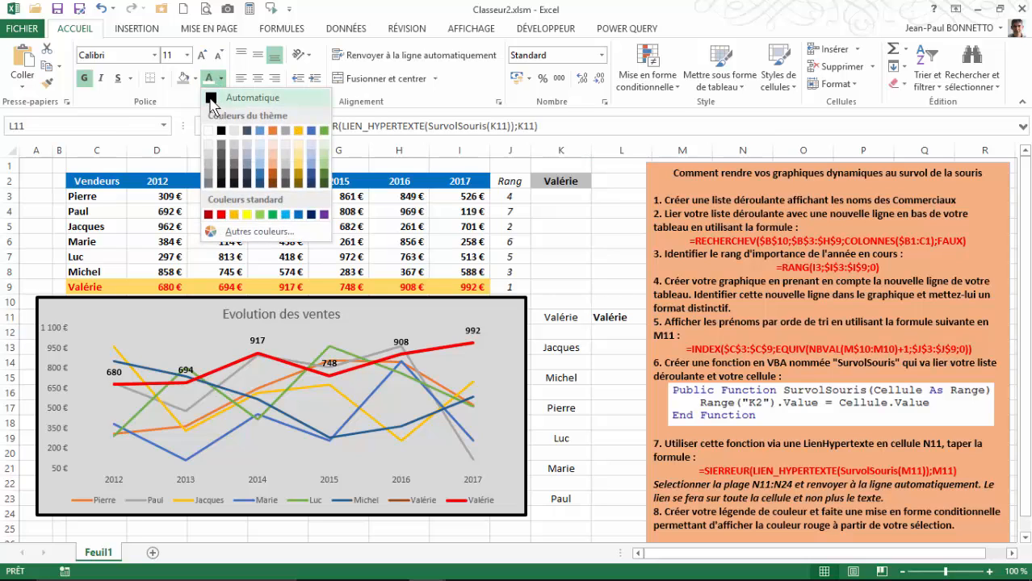
{"action": "left_click", "coordinate": [215, 103]}
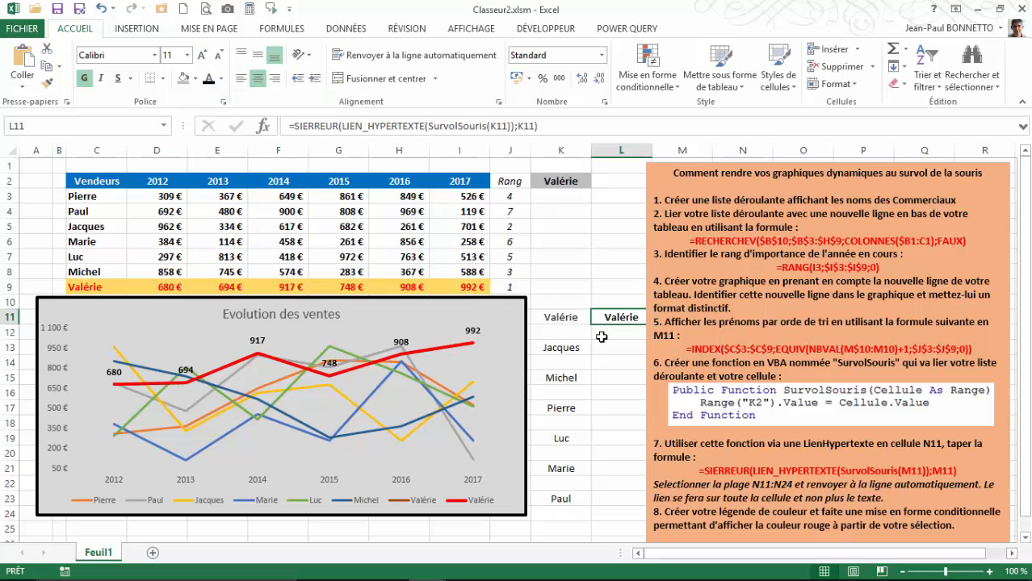
- Shift the instructions text box and its function code image sideways, clear of column L
{"action": "left_click", "coordinate": [717, 165]}
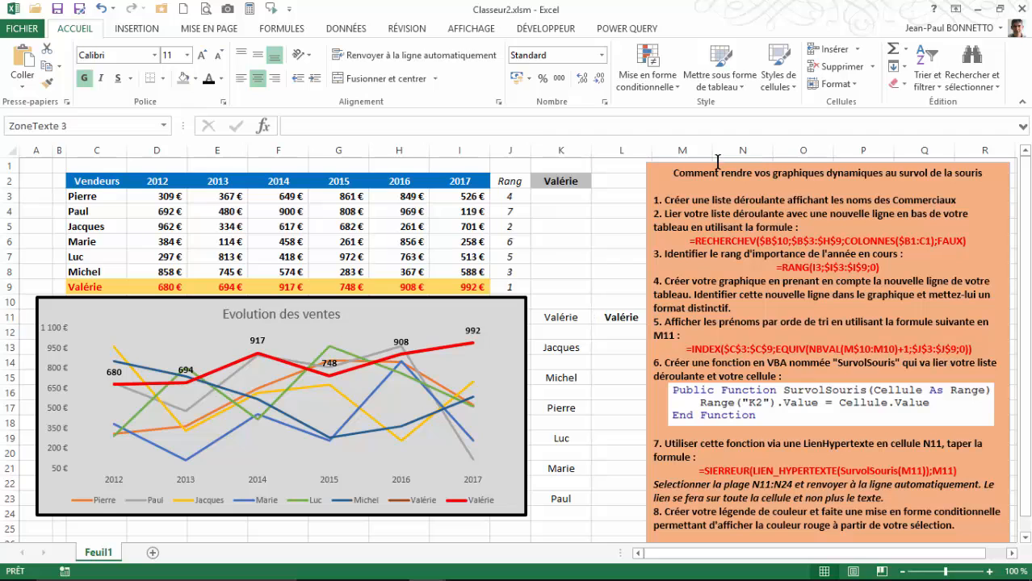
{"action": "left_click_drag", "start_coordinate": [717, 165], "coordinate": [751, 166]}
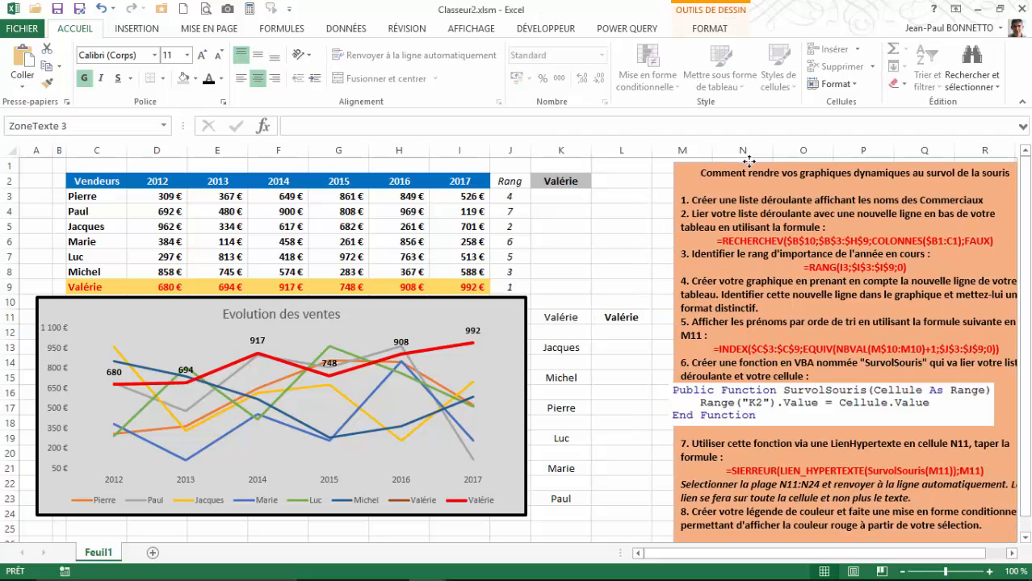
{"action": "left_click", "coordinate": [815, 385]}
{"action": "left_click_drag", "start_coordinate": [816, 385], "coordinate": [840, 390]}
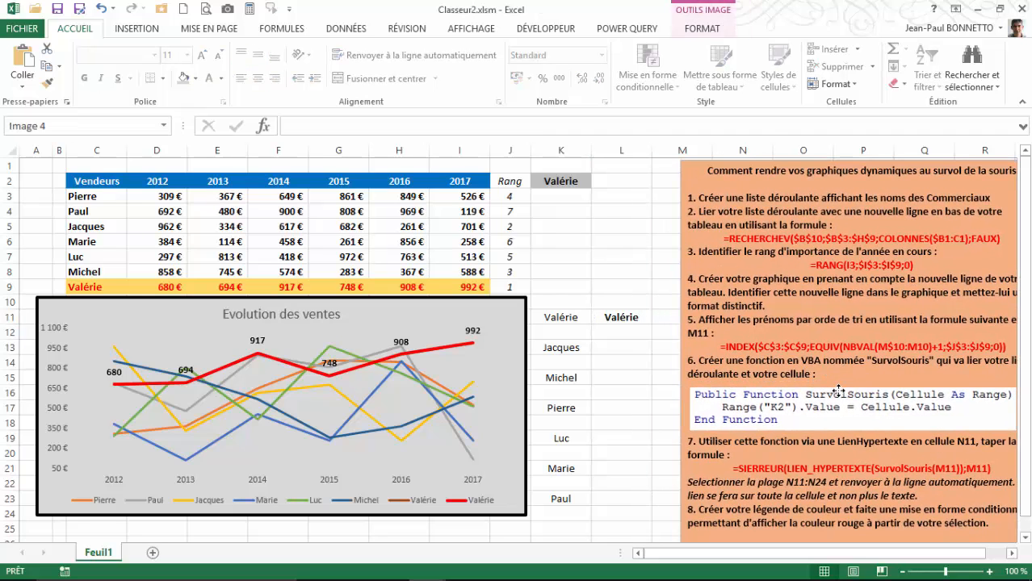
- Fill L11's hyperlink formula down through L23 beside the other ranked names
{"action": "right_click", "coordinate": [604, 320]}
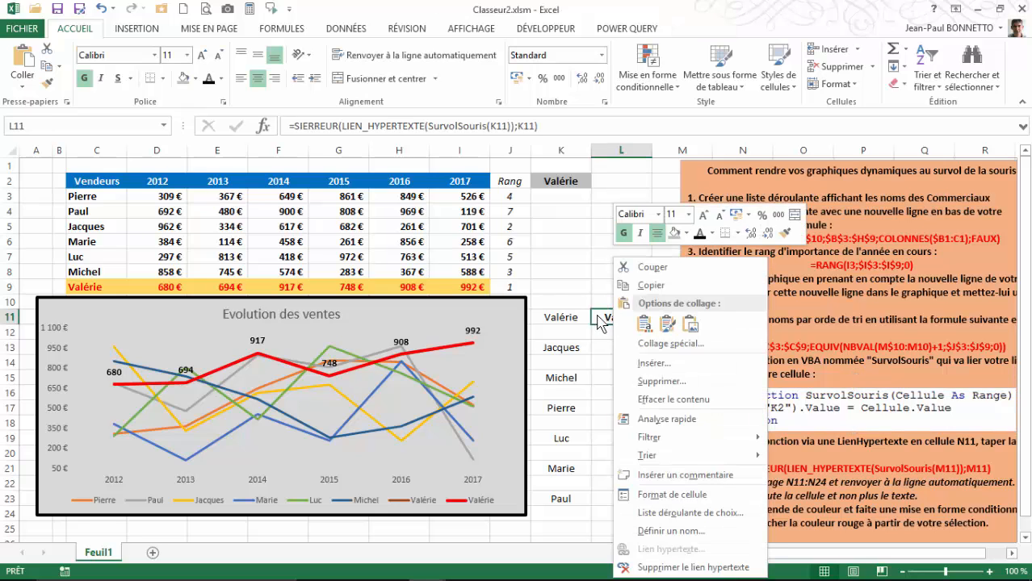
{"action": "key", "text": "Escape"}
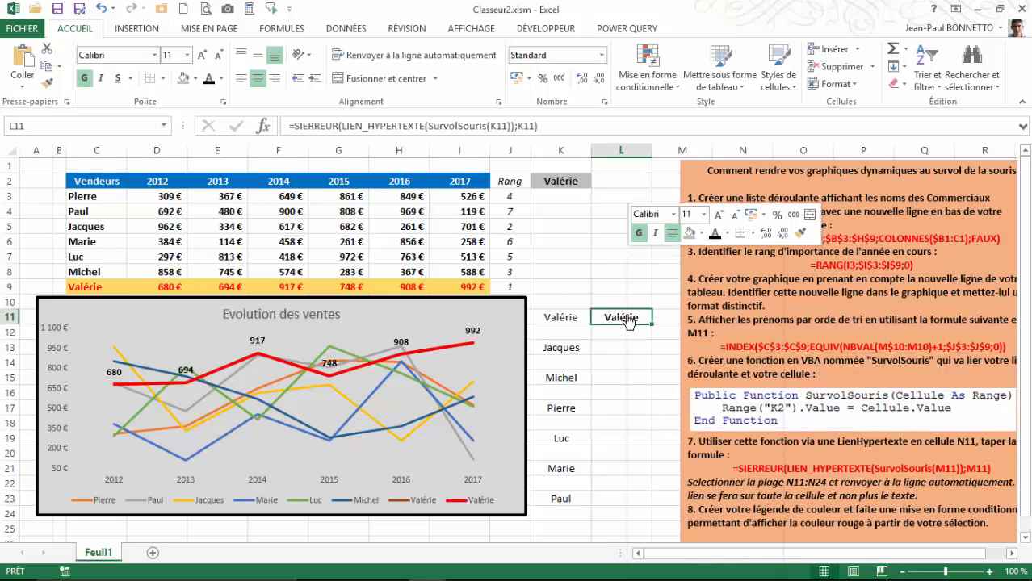
{"action": "right_click", "coordinate": [629, 321]}
{"action": "left_click", "coordinate": [608, 321]}
{"action": "right_click", "coordinate": [609, 327]}
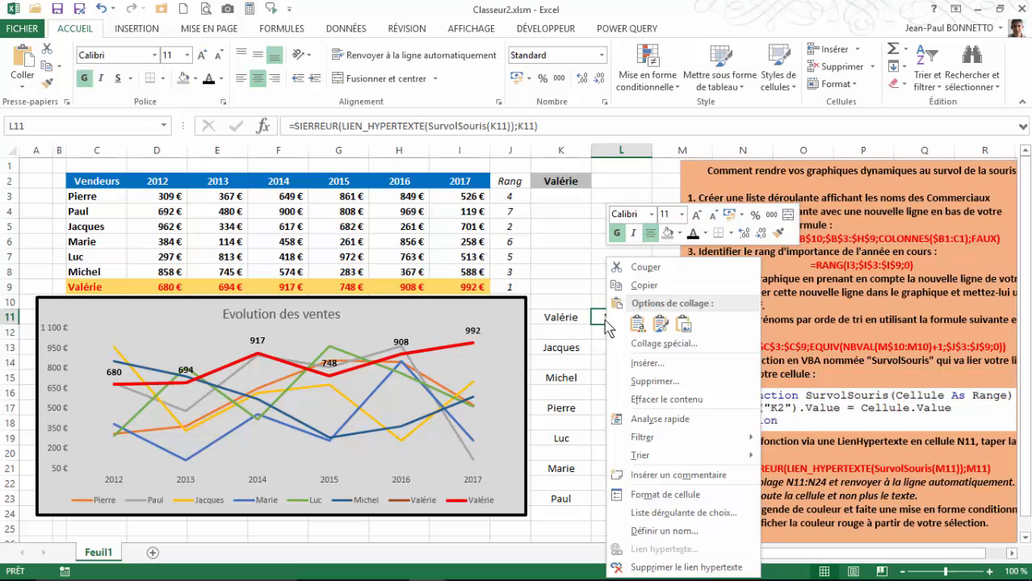
{"action": "left_click", "coordinate": [605, 327]}
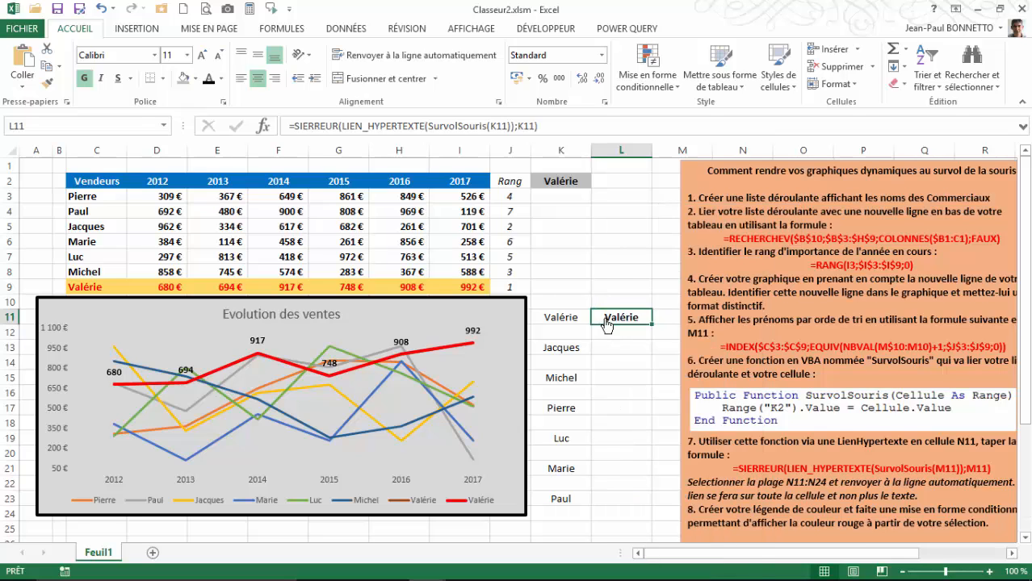
{"action": "right_click", "coordinate": [607, 325]}
{"action": "key", "text": "Escape"}
{"action": "left_click_drag", "start_coordinate": [596, 317], "coordinate": [654, 509]}
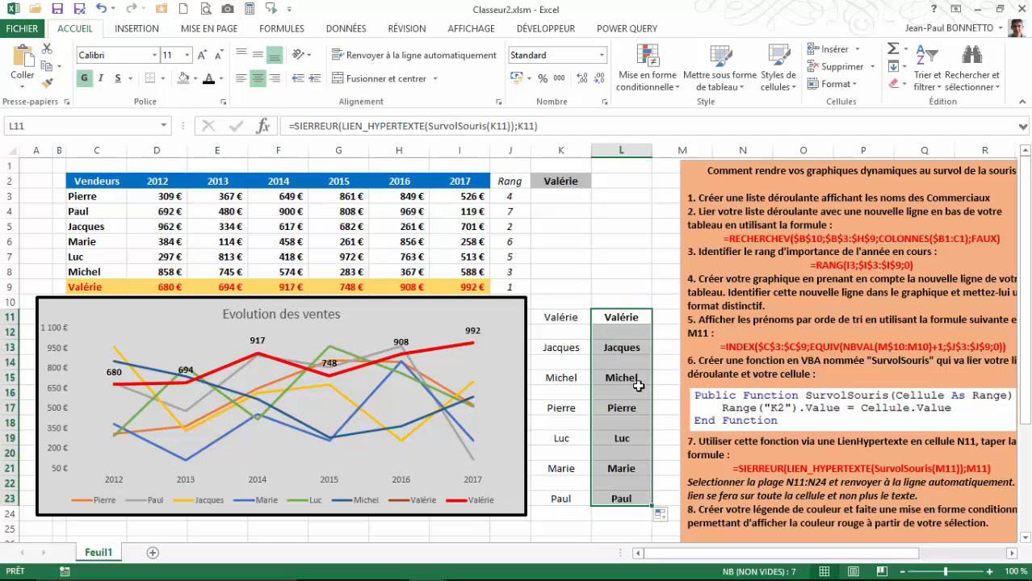
- Test the mouse-over links in L11:L23, checking how K2, the highlighted table row and the chart respond to each name
{"action": "mouse_move", "coordinate": [621, 348]}
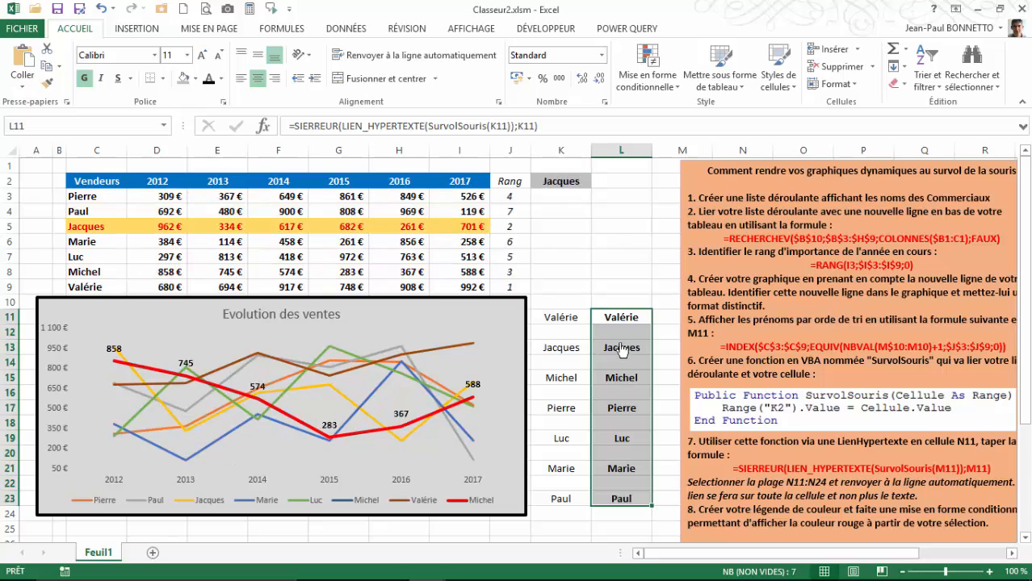
{"action": "mouse_move", "coordinate": [618, 324]}
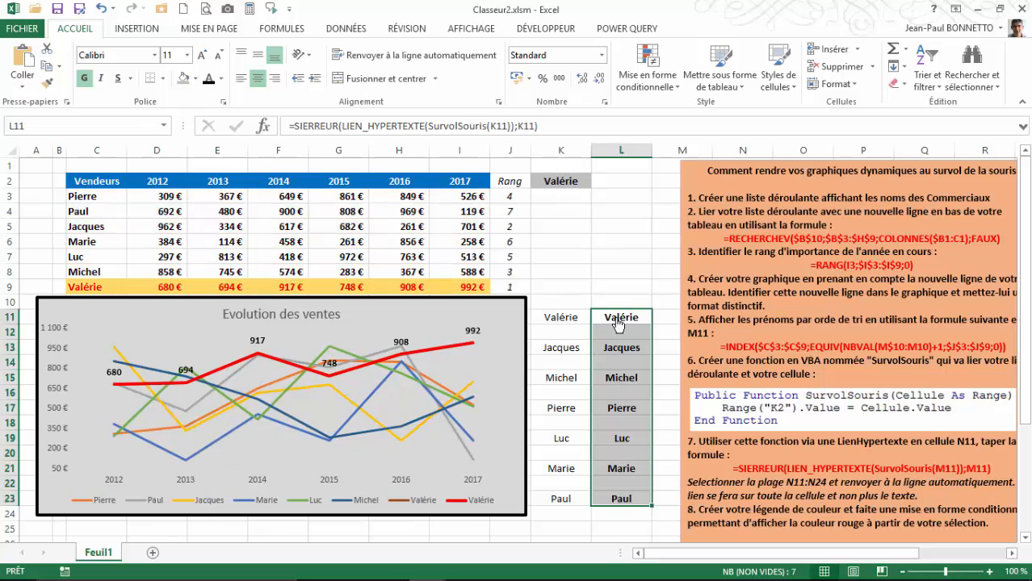
{"action": "mouse_move", "coordinate": [616, 505]}
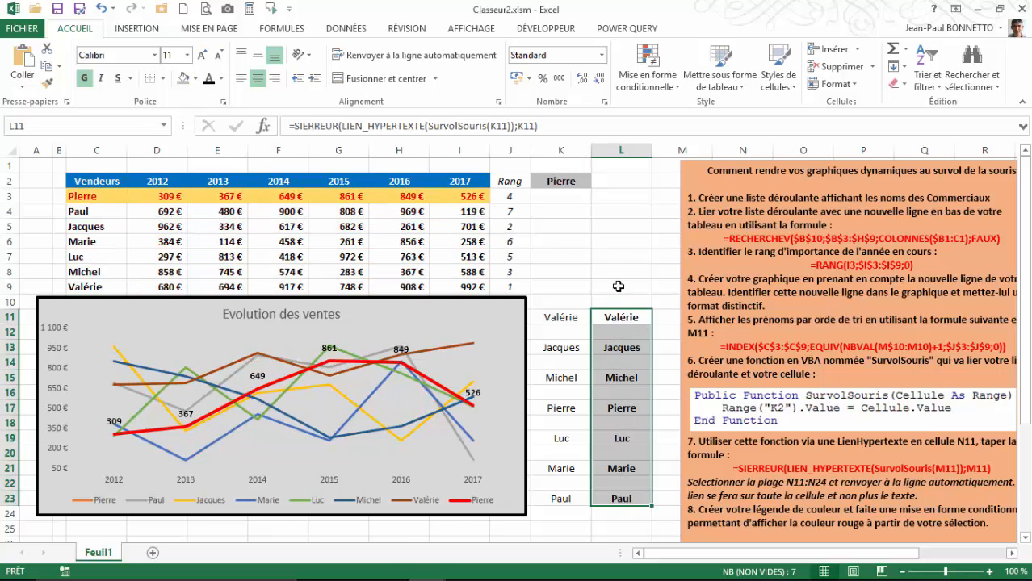
{"action": "left_click", "coordinate": [617, 251]}
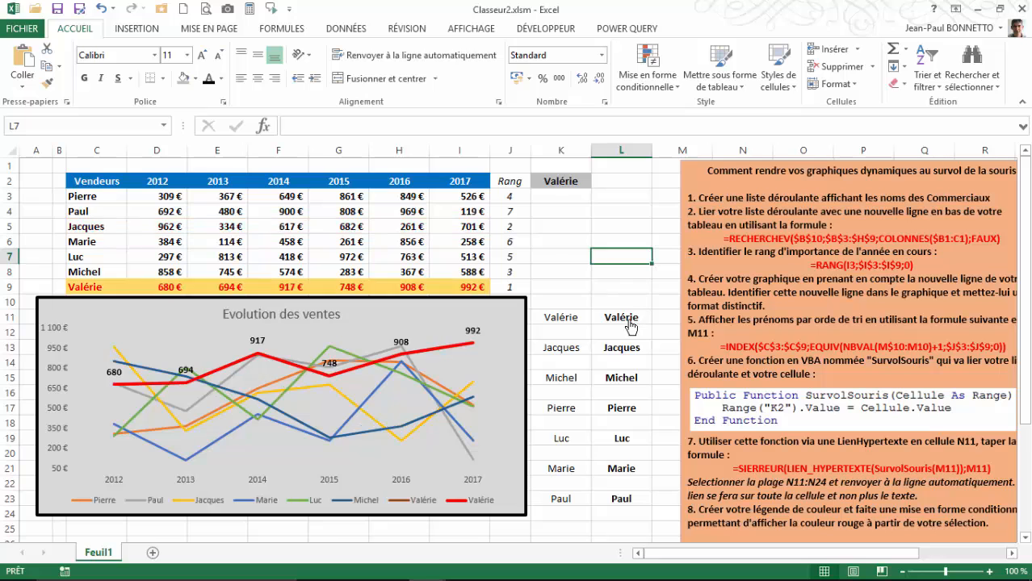
{"action": "mouse_move", "coordinate": [619, 484]}
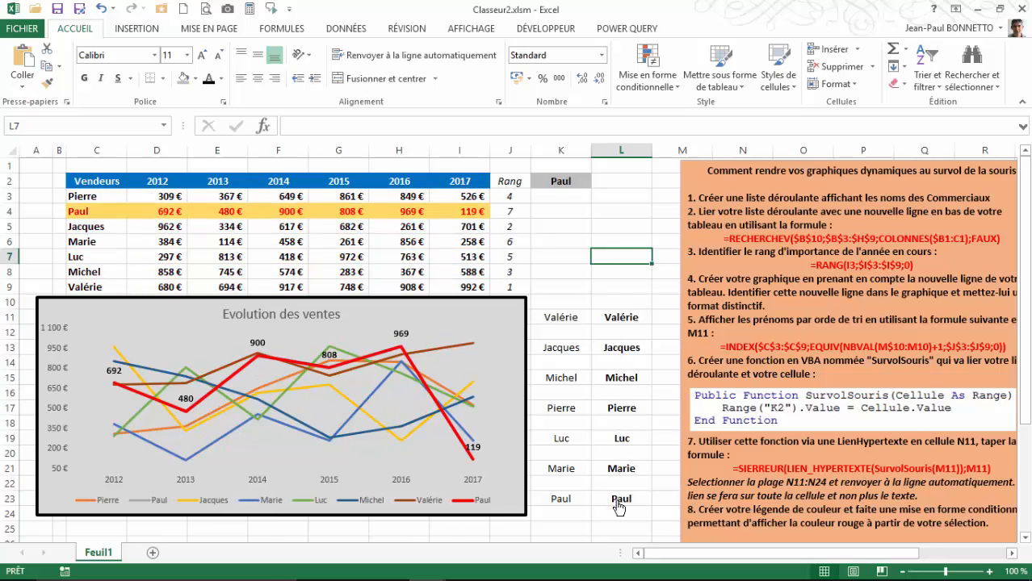
{"action": "mouse_move", "coordinate": [644, 401]}
{"action": "scroll", "coordinate": [781, 372], "scroll_direction": "down", "scroll_amount": 2}
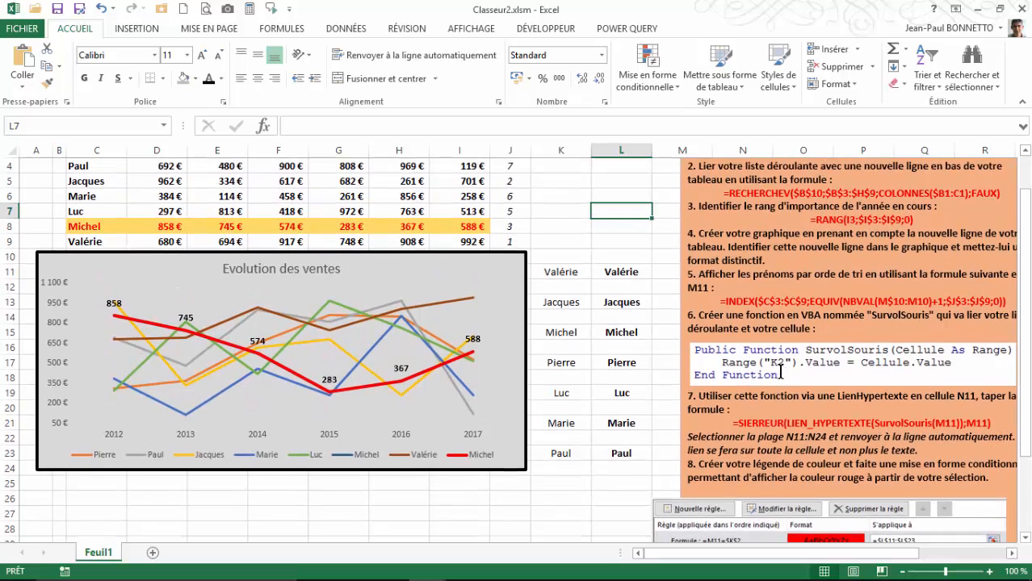
{"action": "mouse_move", "coordinate": [609, 243]}
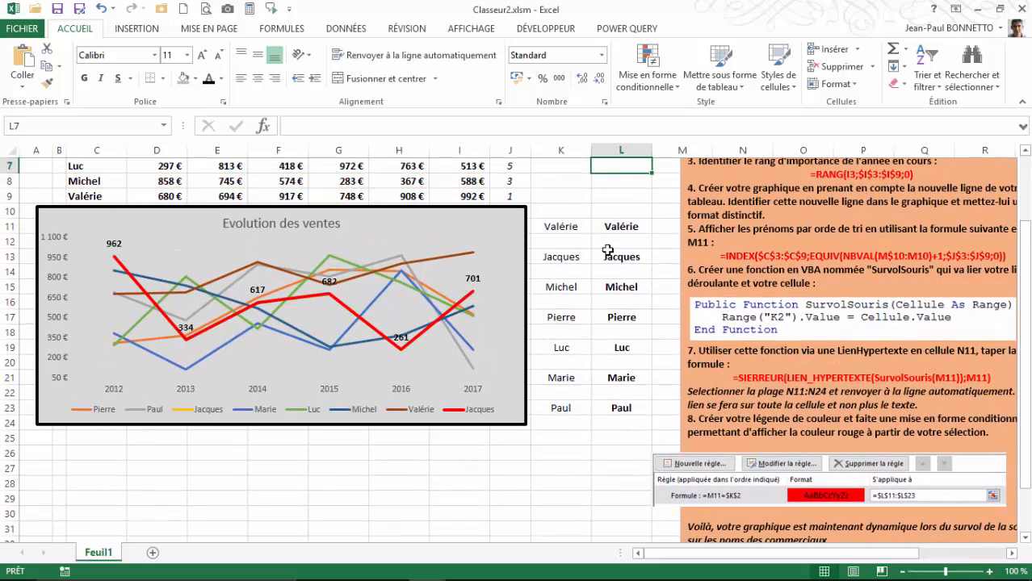
{"action": "mouse_move", "coordinate": [618, 391]}
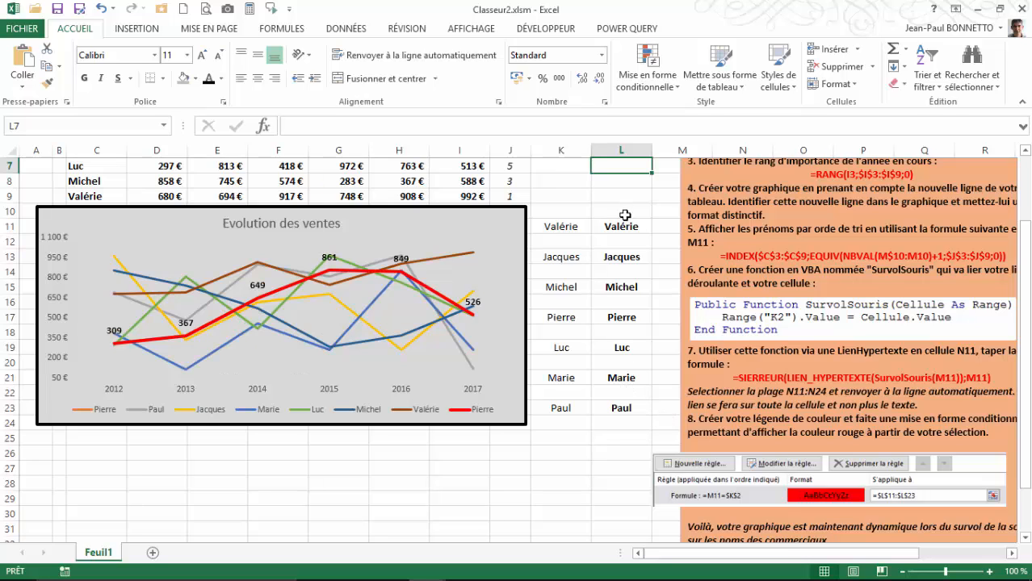
{"action": "mouse_move", "coordinate": [636, 230]}
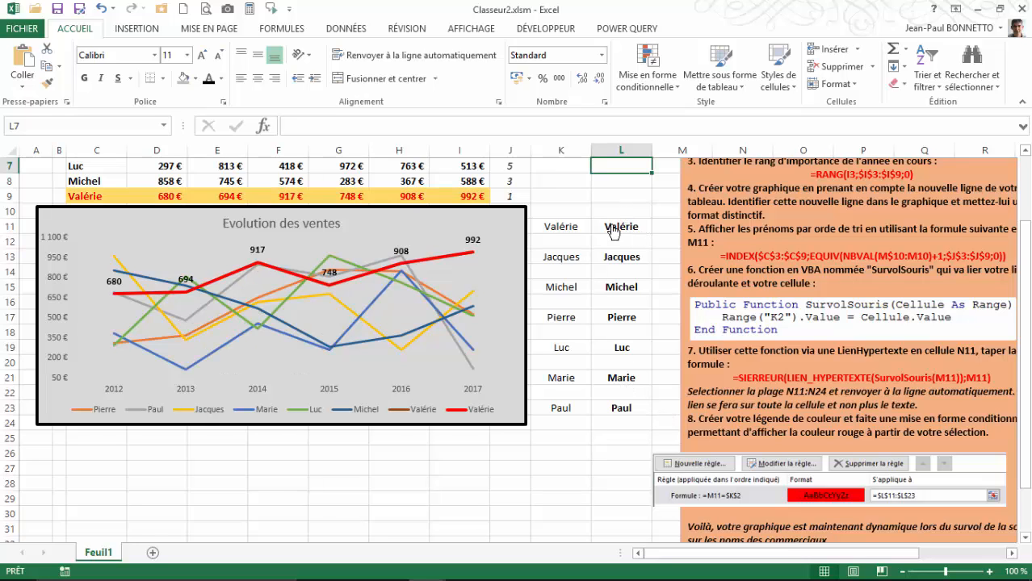
{"action": "mouse_move", "coordinate": [614, 261]}
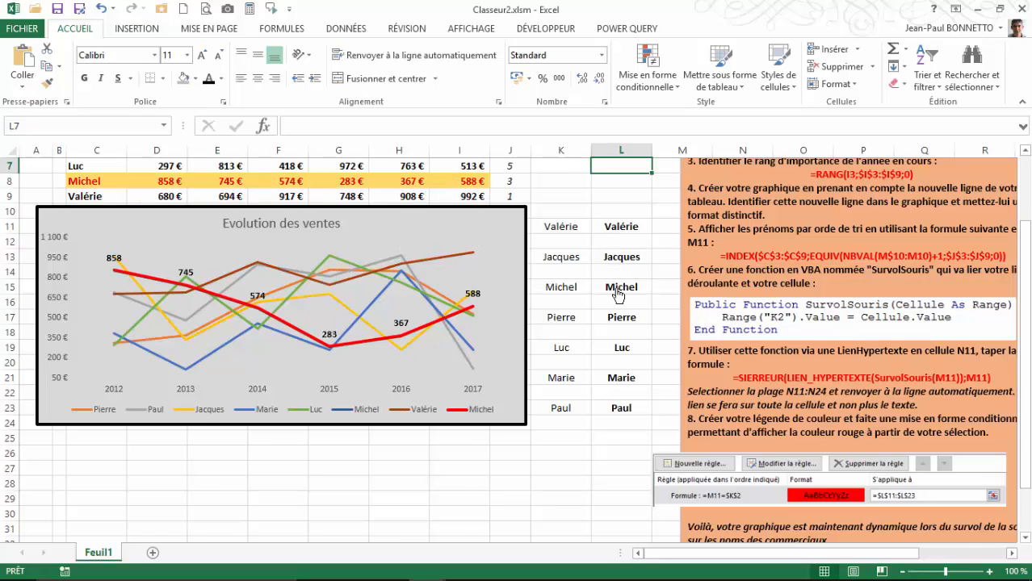
- Left-align the names in column L
{"action": "left_click", "coordinate": [621, 150]}
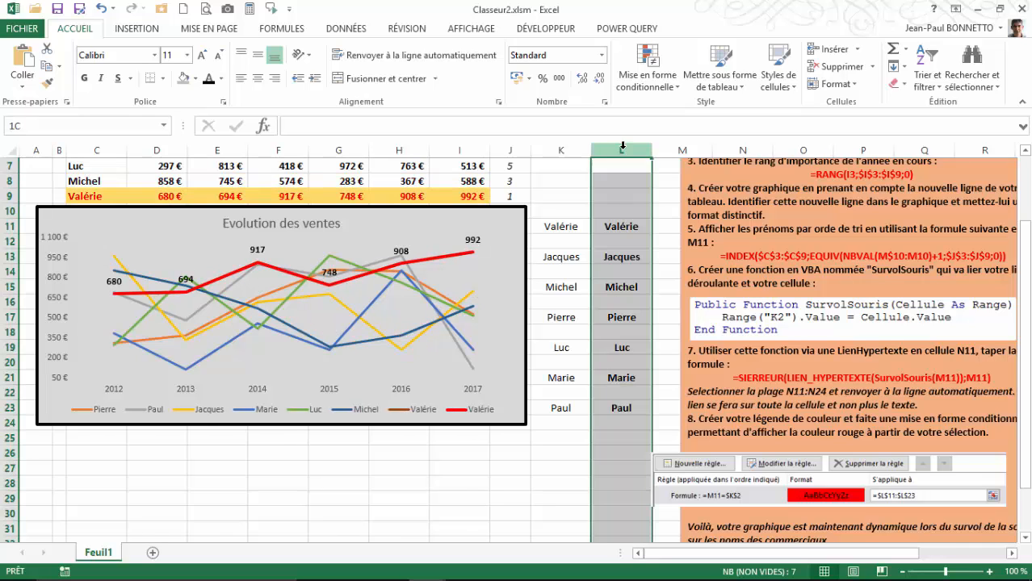
{"action": "left_click", "coordinate": [241, 78]}
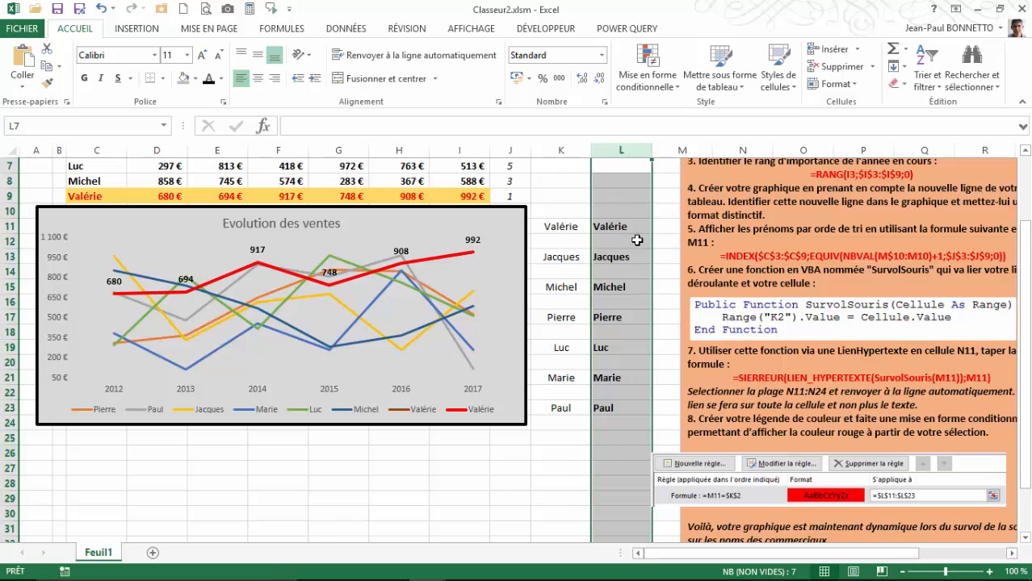
{"action": "left_click", "coordinate": [659, 227]}
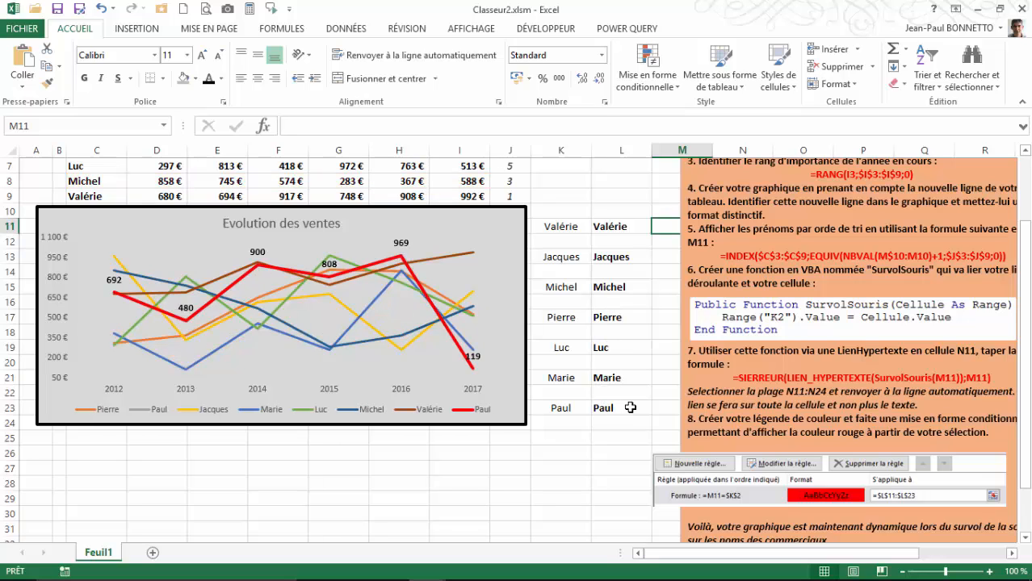
{"action": "right_click", "coordinate": [634, 225]}
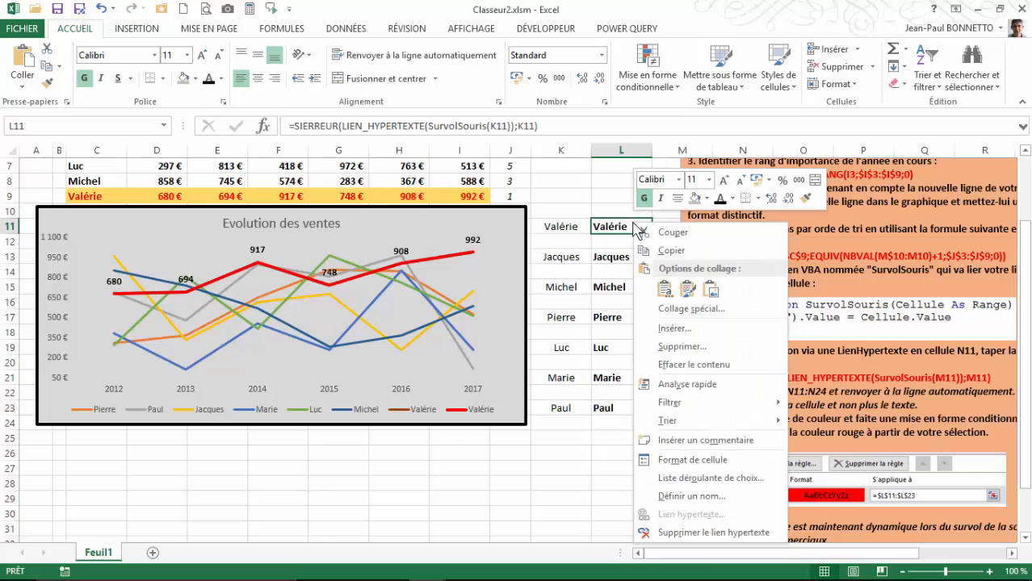
{"action": "key", "text": "Escape"}
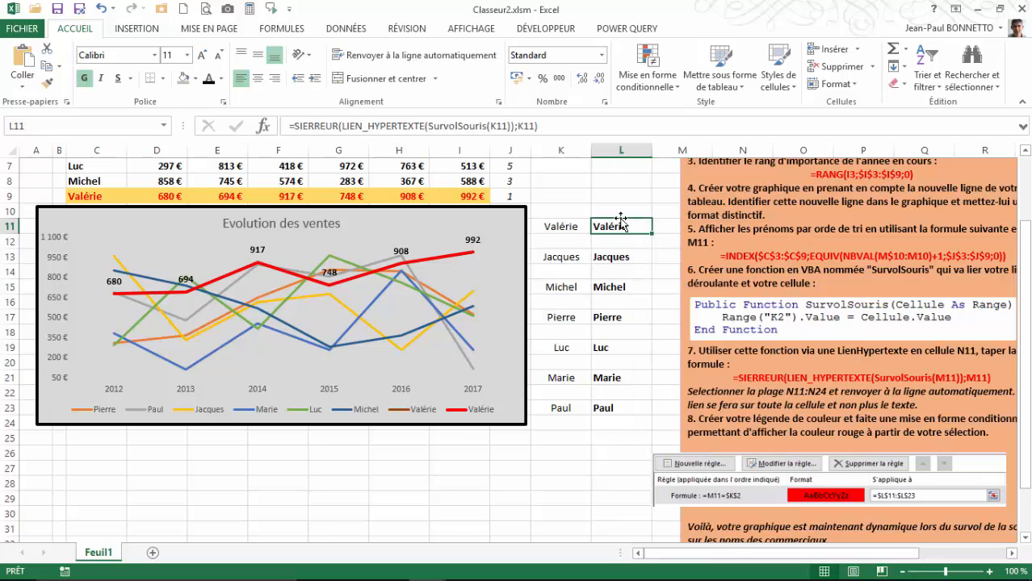
{"action": "right_click", "coordinate": [621, 226]}
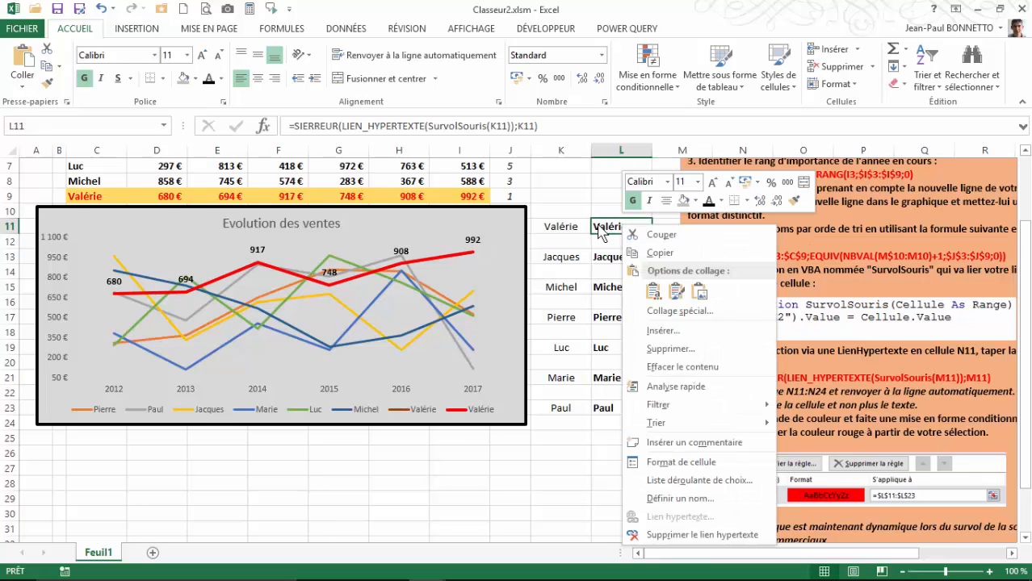
{"action": "key", "text": "Escape"}
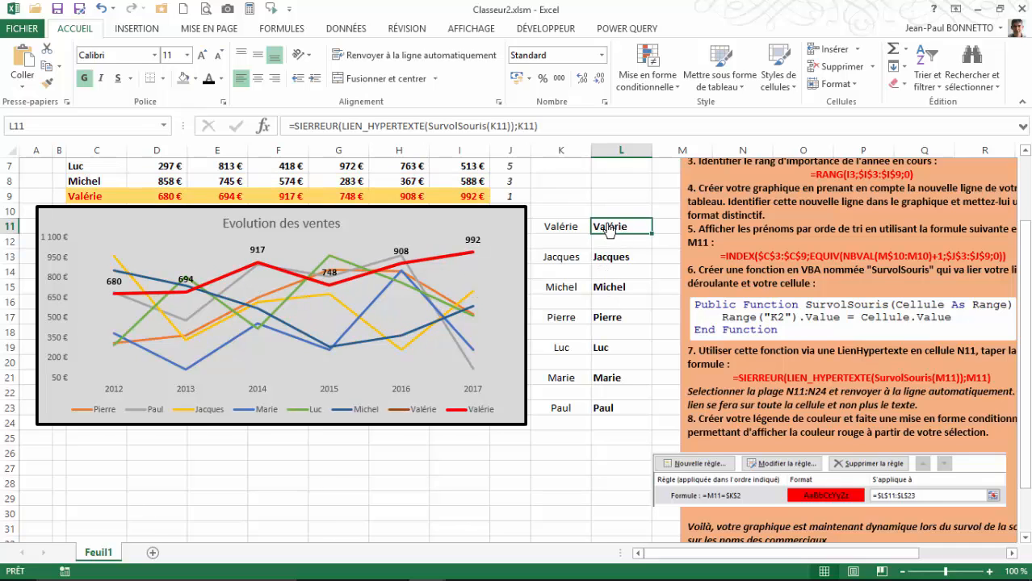
{"action": "left_click", "coordinate": [596, 238]}
{"action": "right_click", "coordinate": [598, 239]}
{"action": "left_click", "coordinate": [646, 258]}
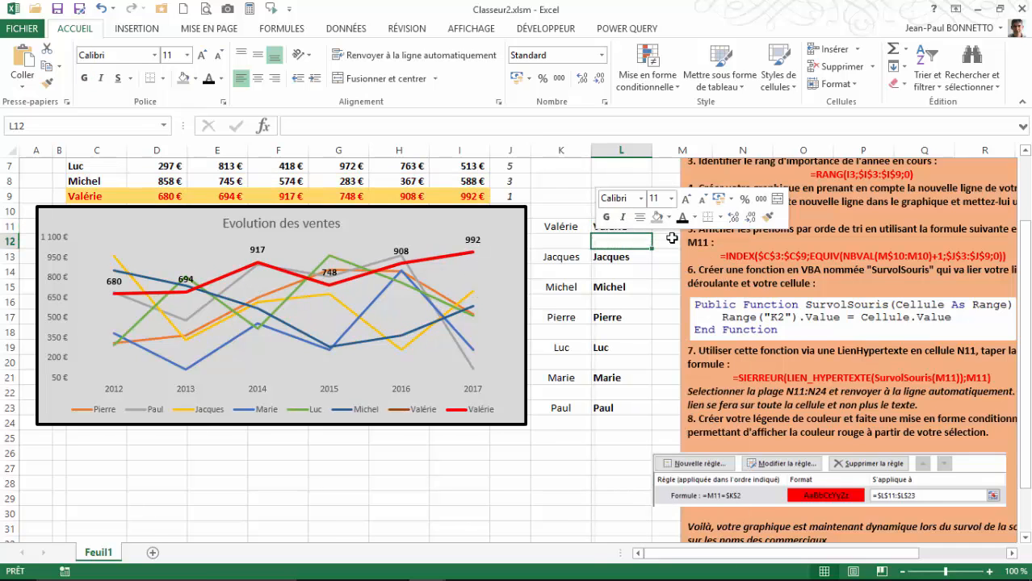
{"action": "left_click", "coordinate": [657, 229]}
{"action": "left_click", "coordinate": [646, 229]}
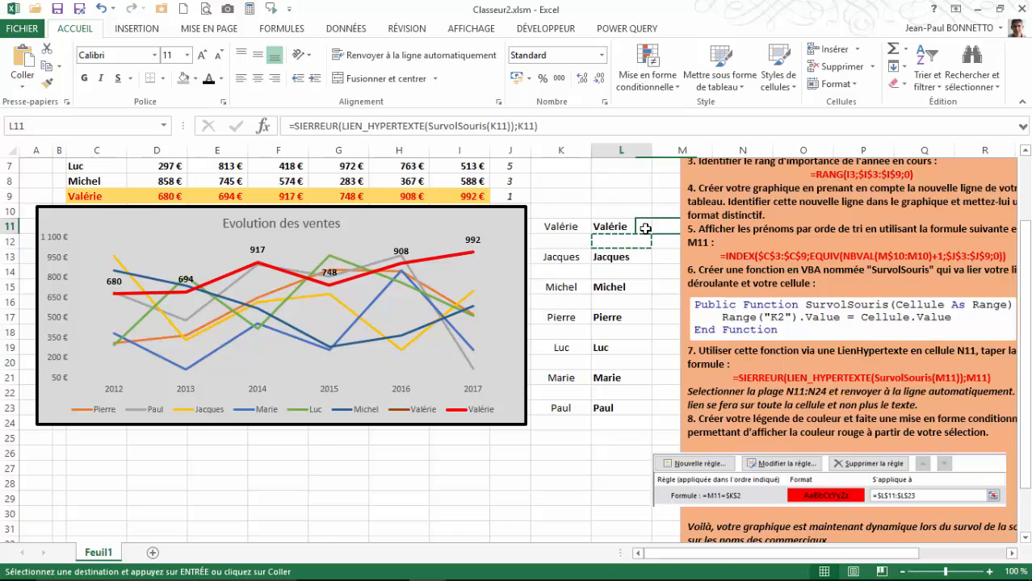
{"action": "right_click", "coordinate": [646, 233]}
{"action": "key", "text": "Escape"}
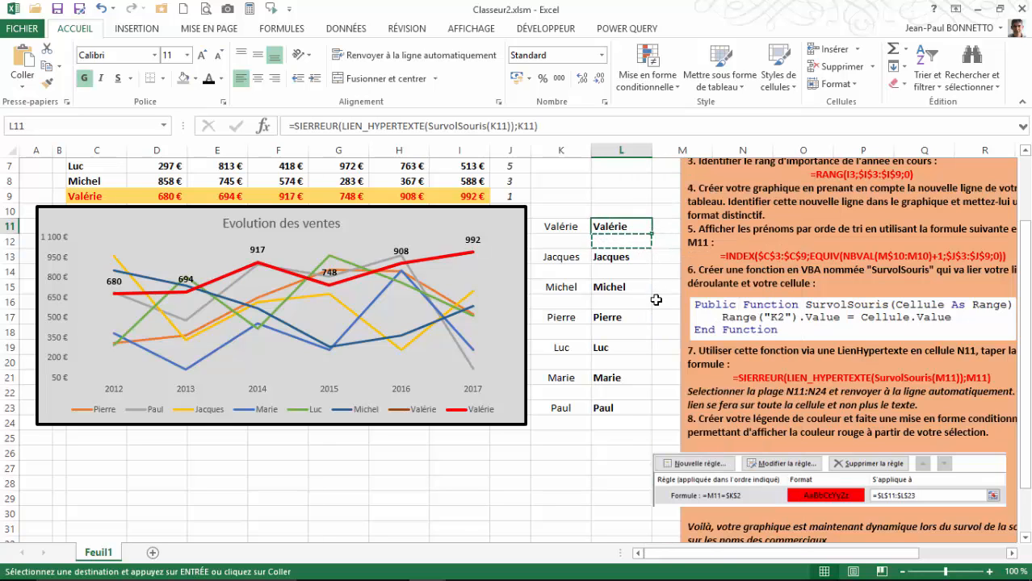
{"action": "key", "text": "Escape"}
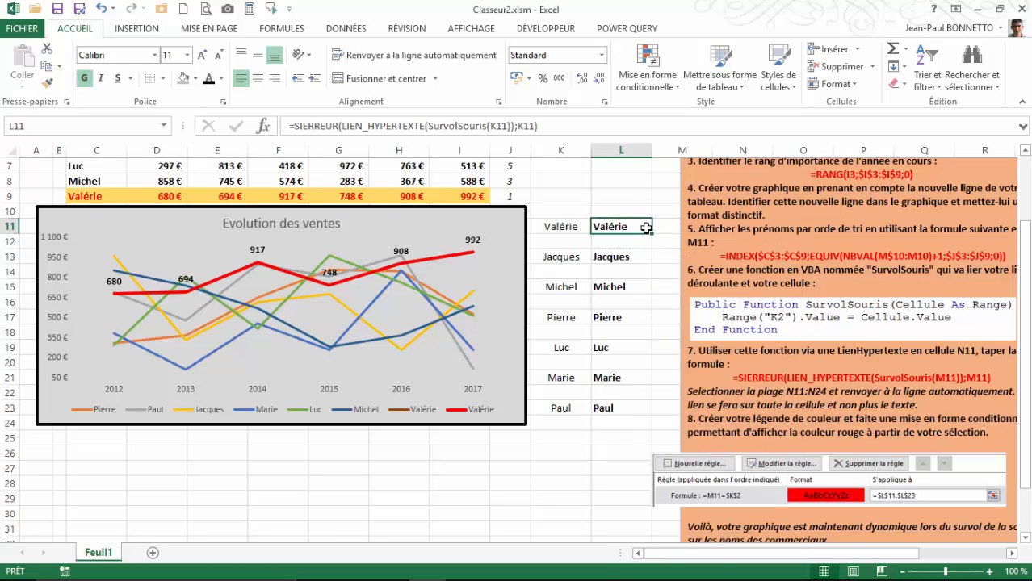
- Wrap the text in L11:L23 and test whether the mouse-over links react across the full cell width
{"action": "left_click_drag", "start_coordinate": [646, 257], "coordinate": [638, 410]}
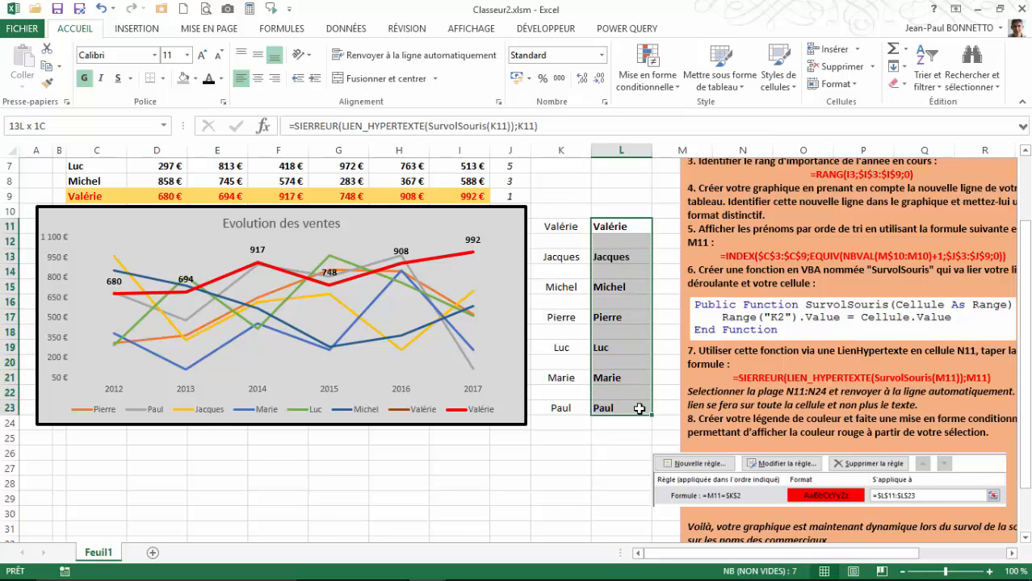
{"action": "left_click", "coordinate": [428, 56]}
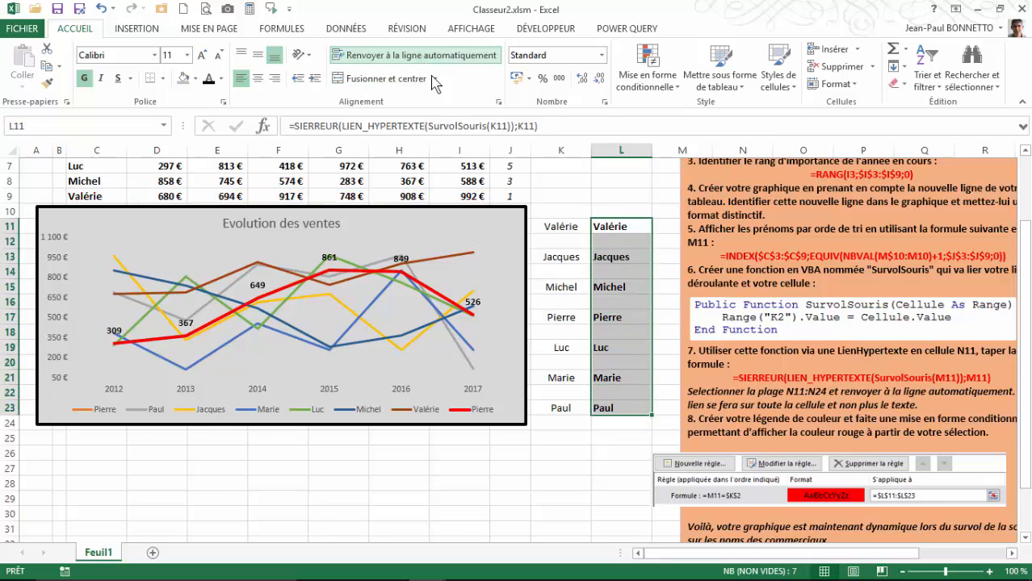
{"action": "left_click", "coordinate": [622, 196]}
{"action": "mouse_move", "coordinate": [633, 229]}
{"action": "mouse_move", "coordinate": [643, 259]}
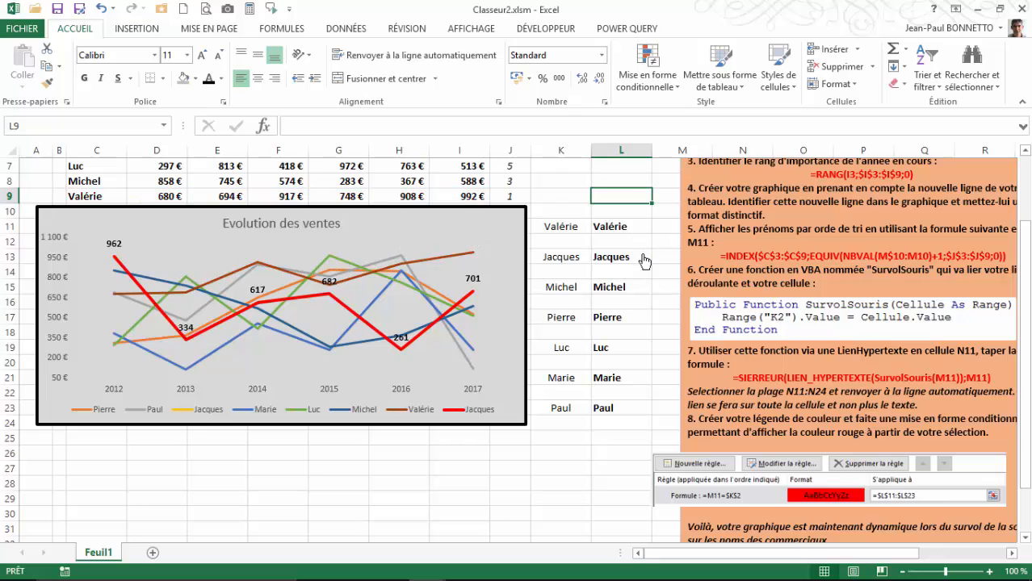
{"action": "mouse_move", "coordinate": [645, 296]}
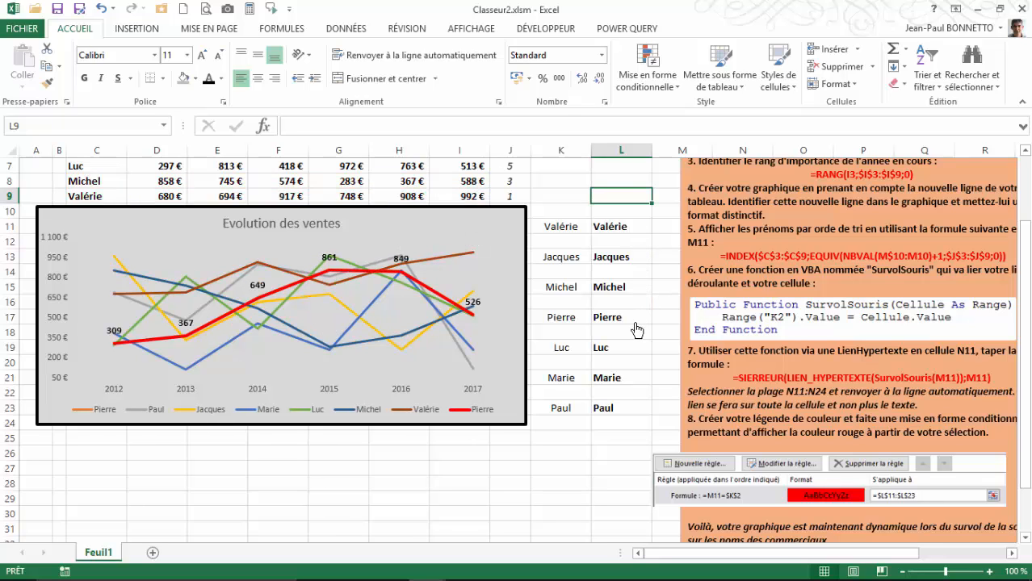
{"action": "mouse_move", "coordinate": [635, 350]}
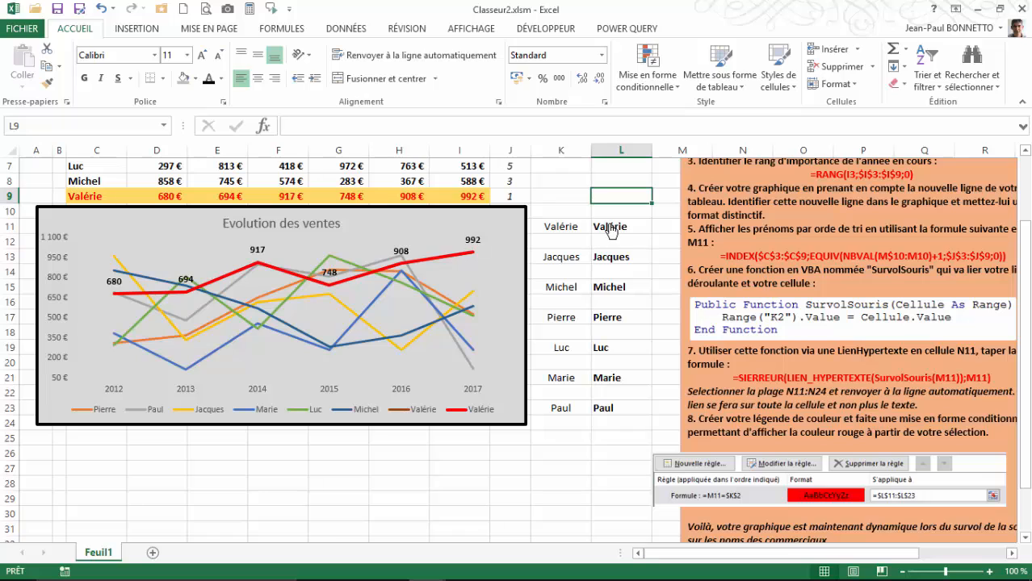
- Centre the contents of column L and retest the mouse-over links down the list of ranked names
{"action": "left_click", "coordinate": [621, 151]}
{"action": "left_click", "coordinate": [258, 78]}
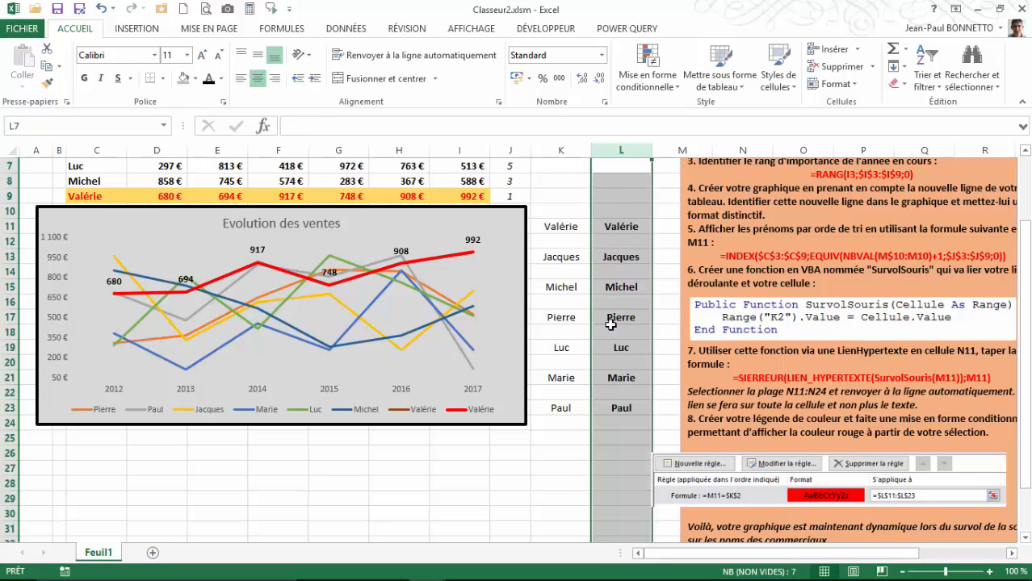
{"action": "mouse_move", "coordinate": [624, 410]}
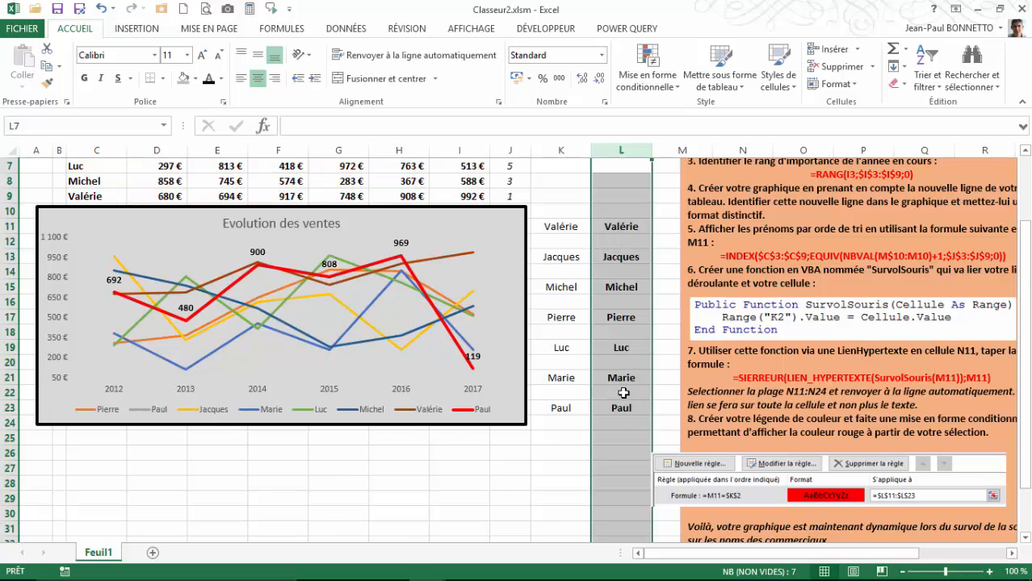
{"action": "left_click", "coordinate": [585, 196]}
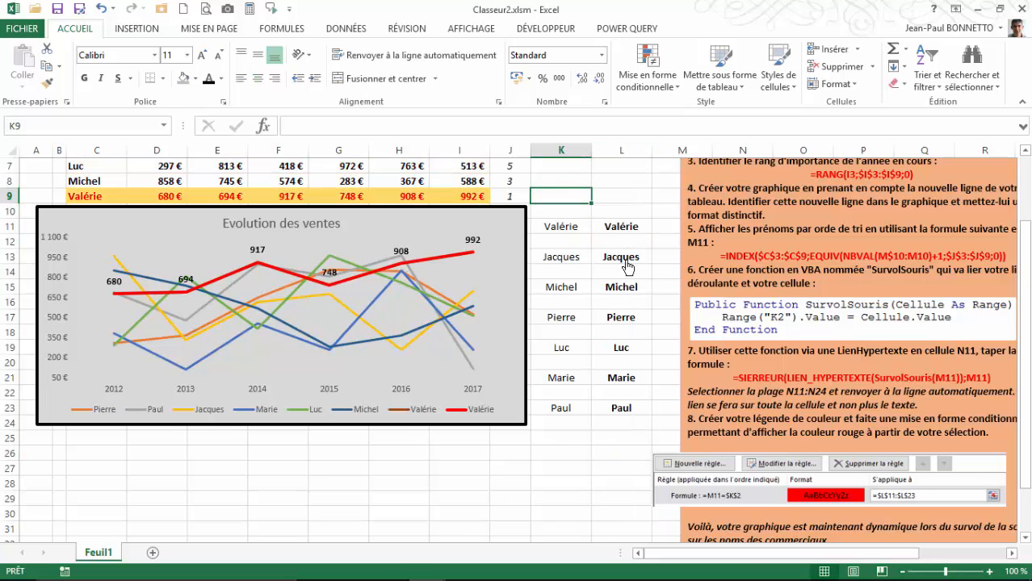
{"action": "mouse_move", "coordinate": [624, 418]}
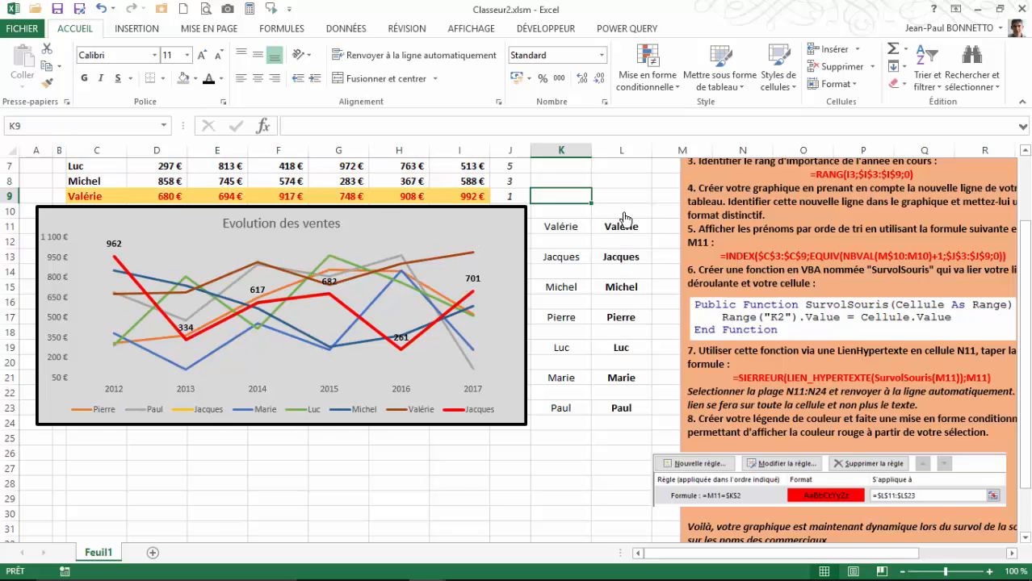
- Nudge the instructions group sideways and move the conditional-formatting rule image inside the orange instructions box
{"action": "left_click", "coordinate": [718, 459]}
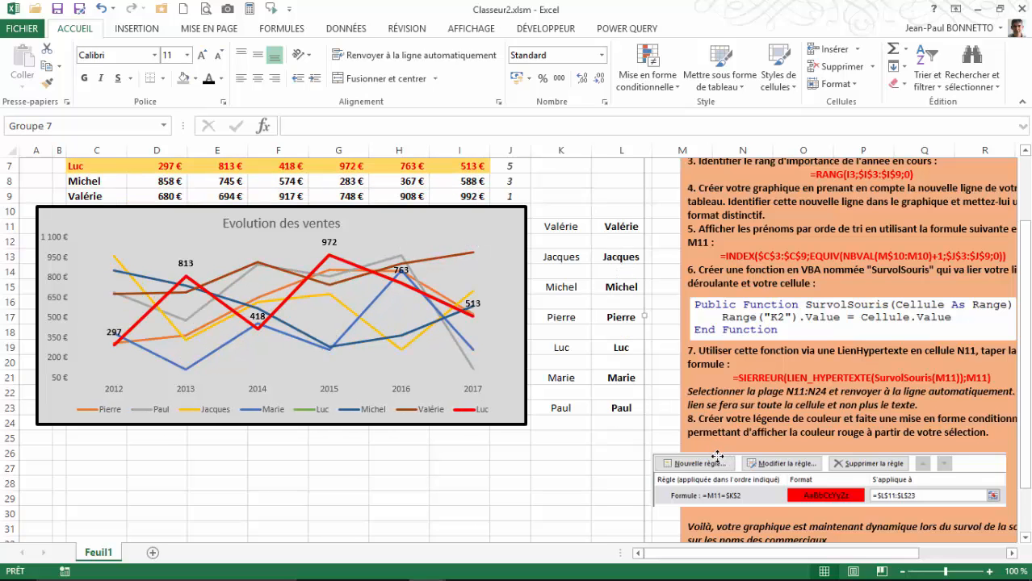
{"action": "left_click_drag", "start_coordinate": [750, 457], "coordinate": [740, 456]}
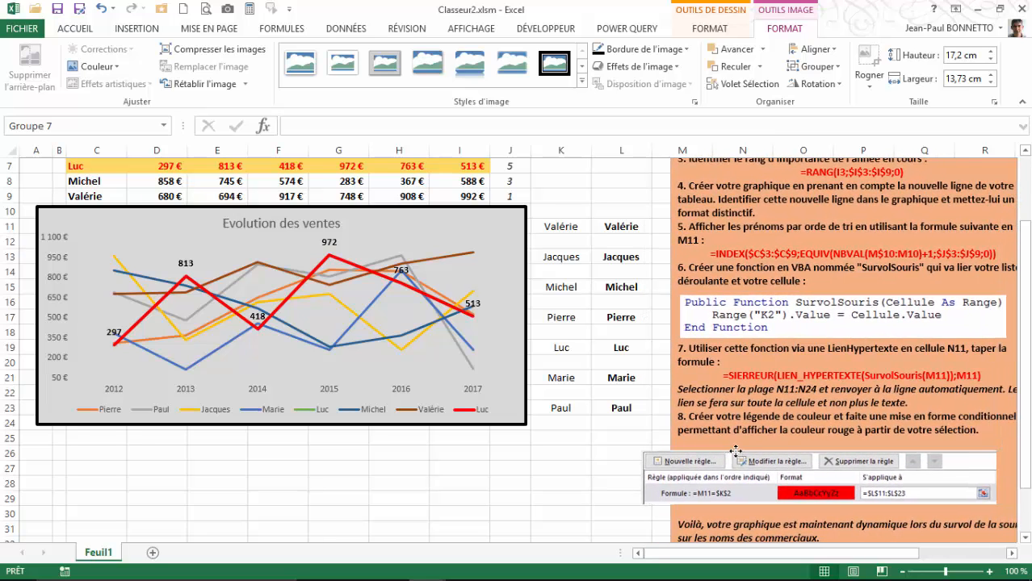
{"action": "left_click", "coordinate": [702, 497]}
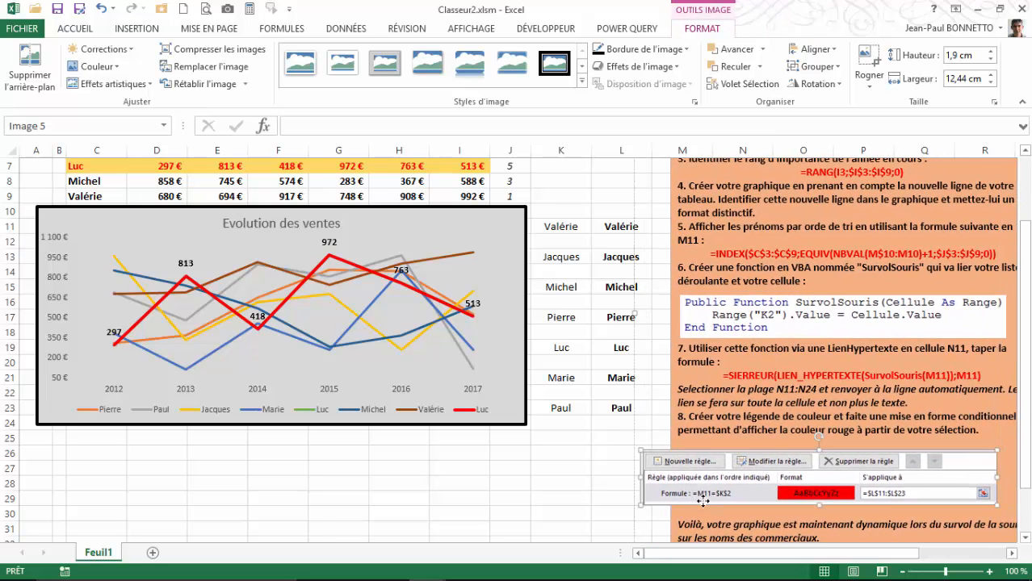
{"action": "left_click_drag", "start_coordinate": [703, 501], "coordinate": [736, 496]}
{"action": "left_click", "coordinate": [557, 482]}
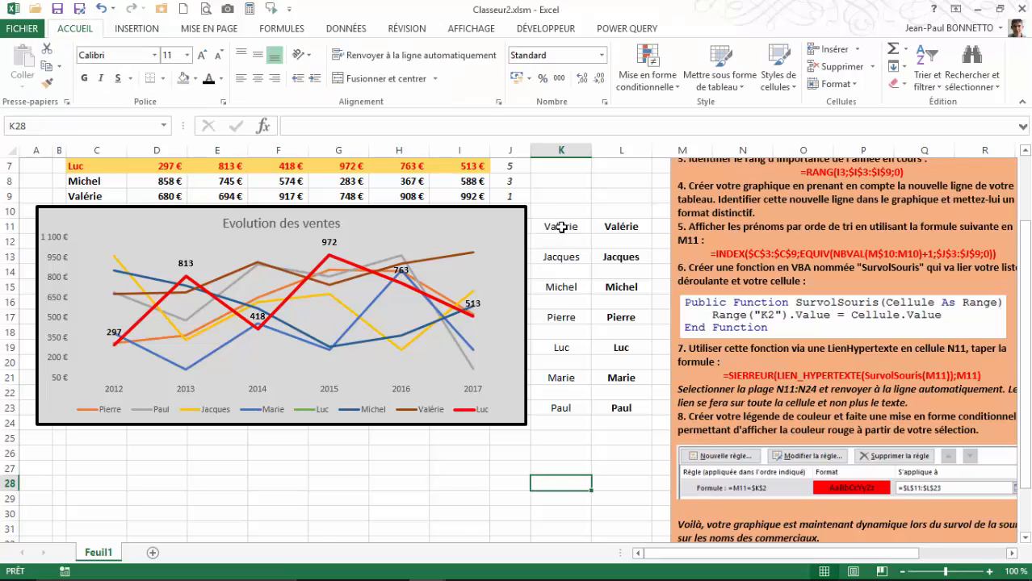
- Shift the instructions text box, the function code image and the formatting rule image sideways, clear of column M
{"action": "left_click", "coordinate": [688, 172]}
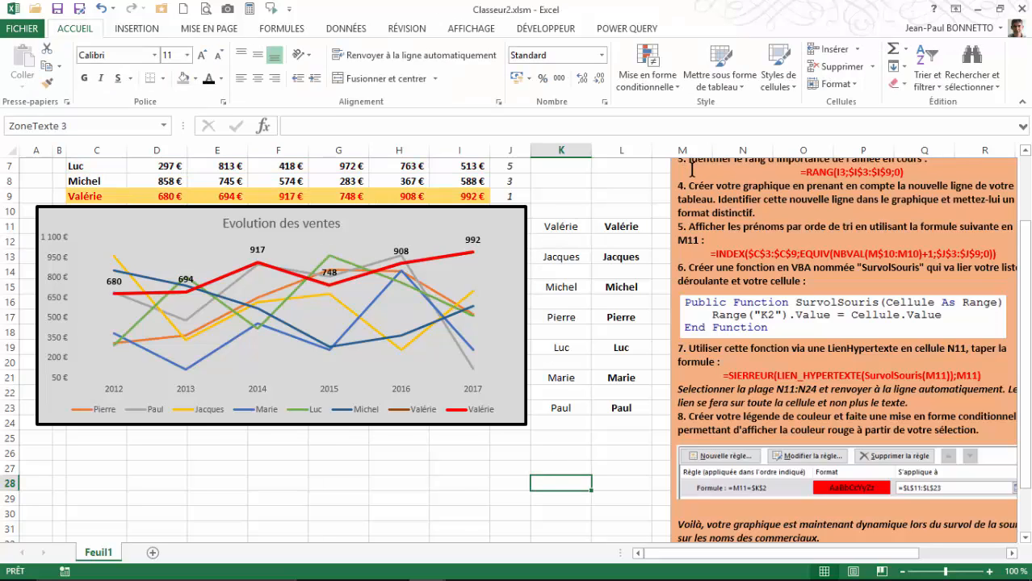
{"action": "left_click_drag", "start_coordinate": [669, 175], "coordinate": [730, 180]}
{"action": "left_click_drag", "start_coordinate": [741, 309], "coordinate": [800, 314]}
{"action": "left_click_drag", "start_coordinate": [792, 461], "coordinate": [852, 462]}
{"action": "left_click", "coordinate": [575, 453]}
{"action": "left_click", "coordinate": [676, 238]}
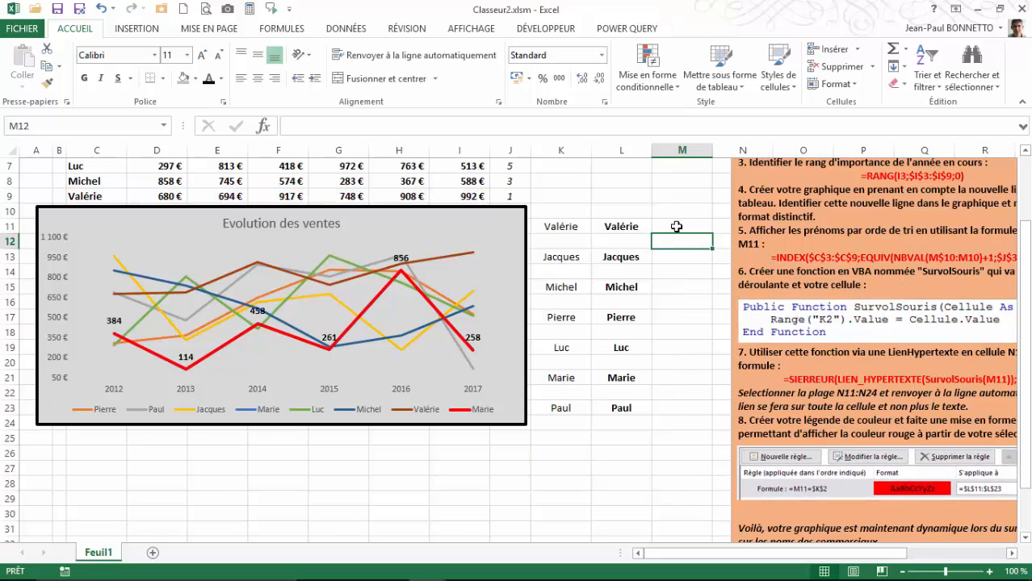
- Enter the heading "Lédende" in L10, above the linked names
{"action": "left_click_drag", "start_coordinate": [633, 209], "coordinate": [659, 210]}
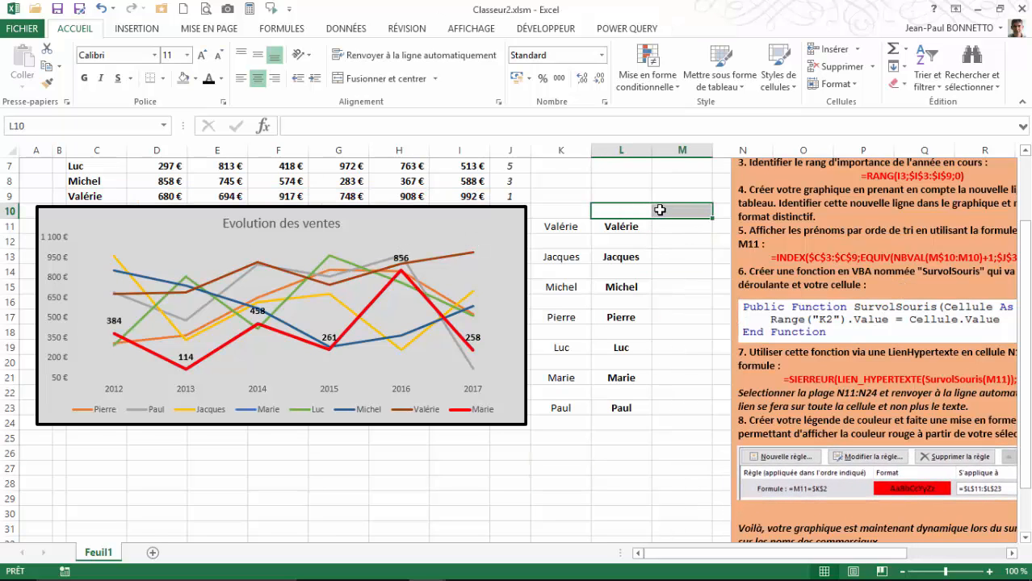
{"action": "type", "text": "Léden"}
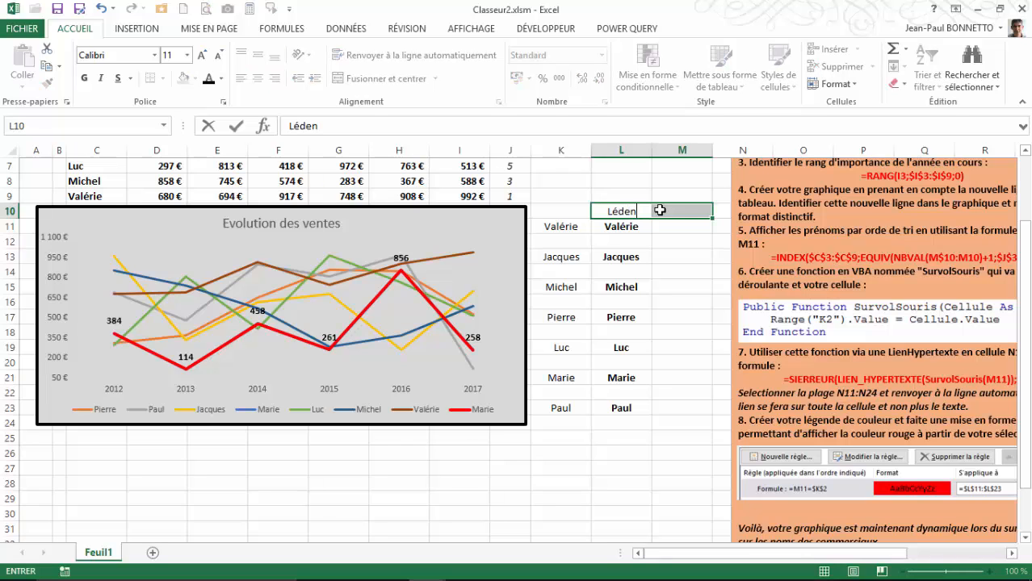
{"action": "type", "text": "de"}
{"action": "key", "text": "Return"}
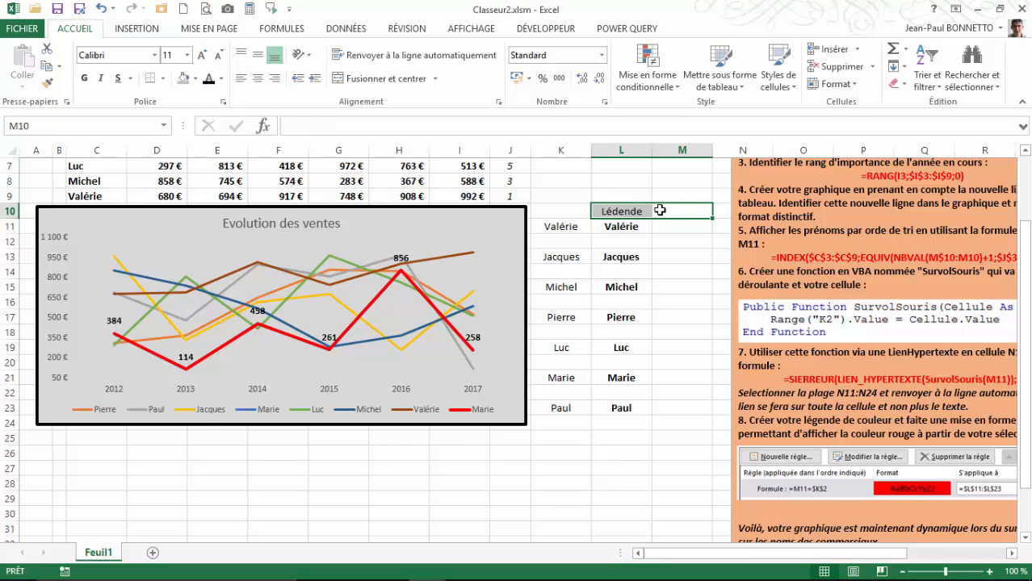
- Merge and centre the heading across L10:M10 and make it italic
{"action": "left_click", "coordinate": [659, 211]}
{"action": "left_click_drag", "start_coordinate": [622, 211], "coordinate": [669, 211]}
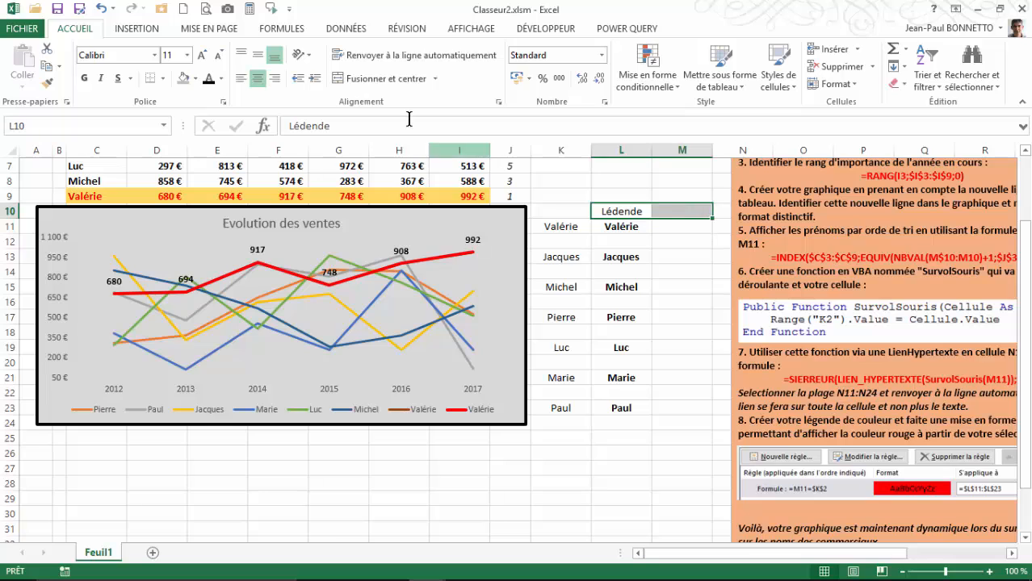
{"action": "left_click", "coordinate": [386, 78]}
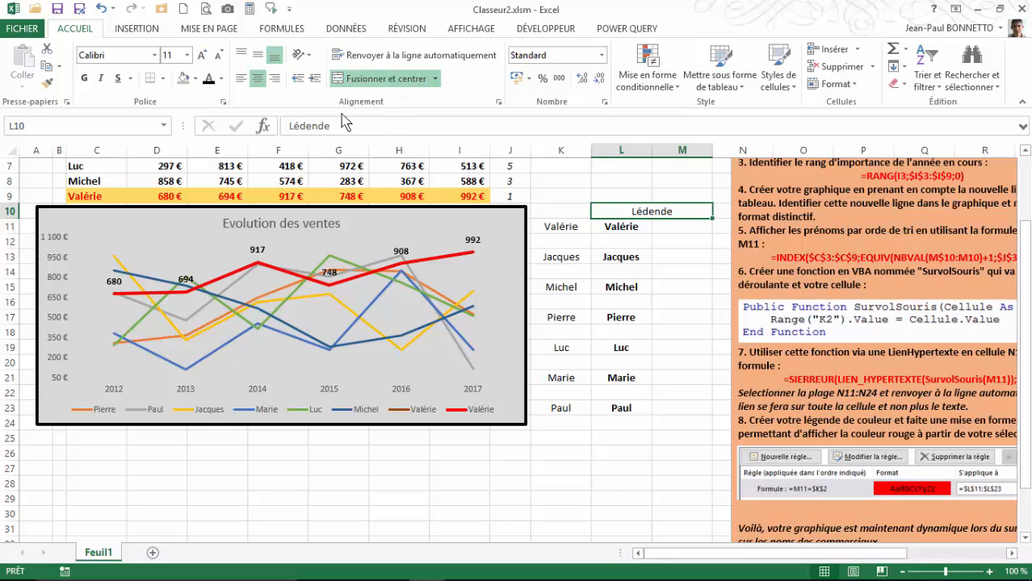
{"action": "left_click", "coordinate": [100, 78]}
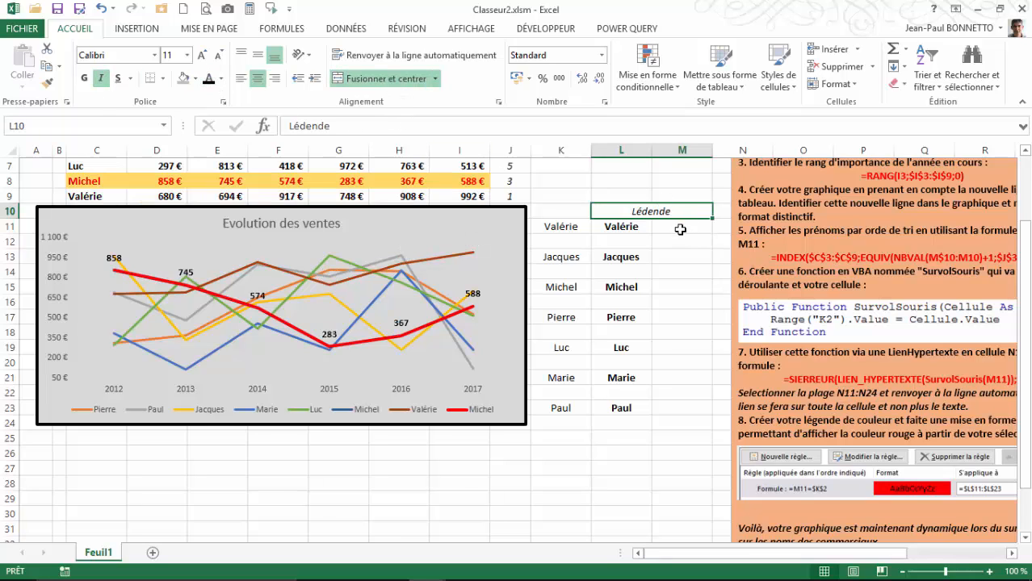
- Fill legend cell M17 with orange to match its series line in the chart
{"action": "left_click", "coordinate": [679, 226]}
{"action": "scroll", "coordinate": [679, 225], "scroll_direction": "up", "scroll_amount": 1}
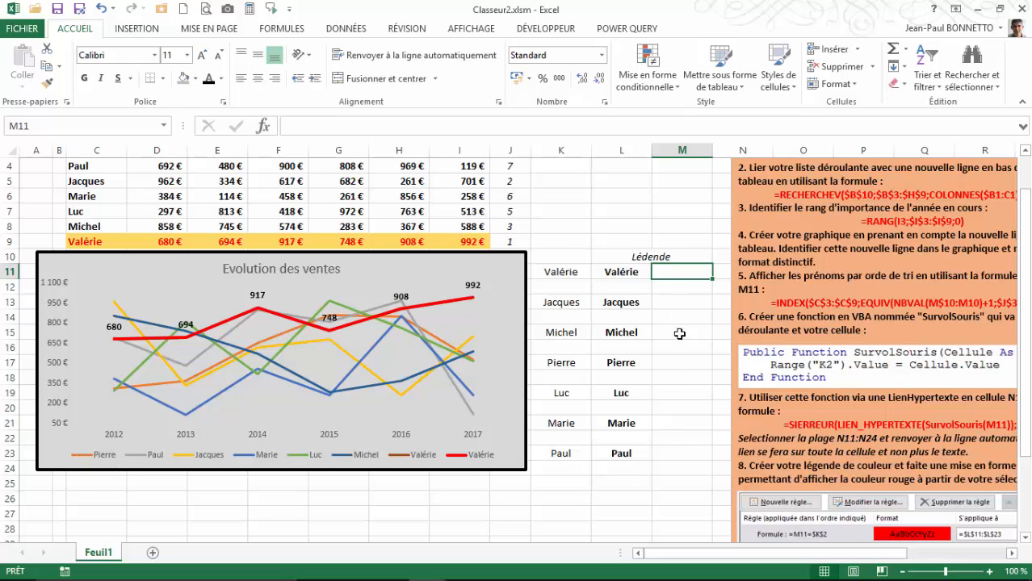
{"action": "left_click", "coordinate": [681, 361]}
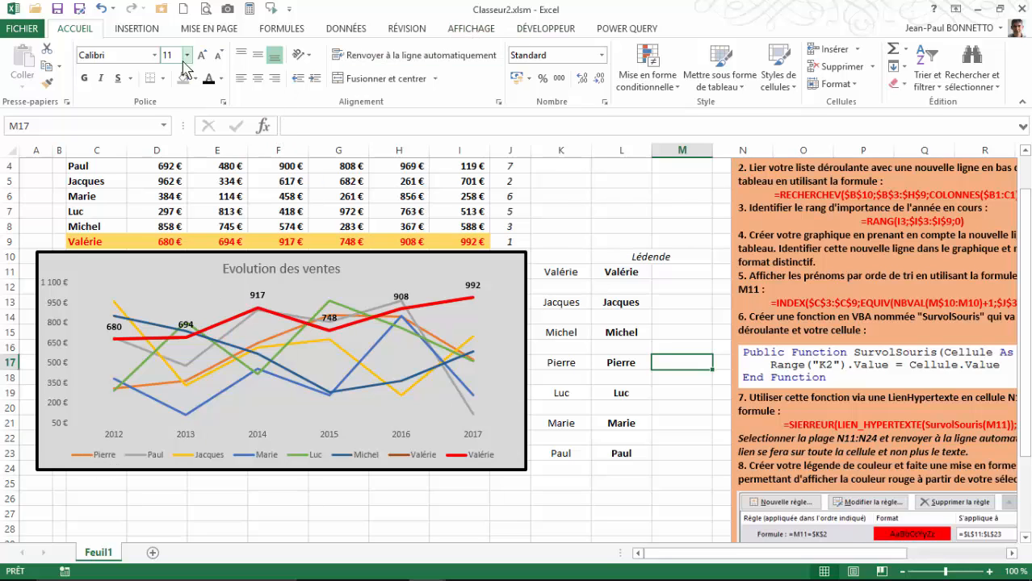
{"action": "left_click", "coordinate": [221, 78]}
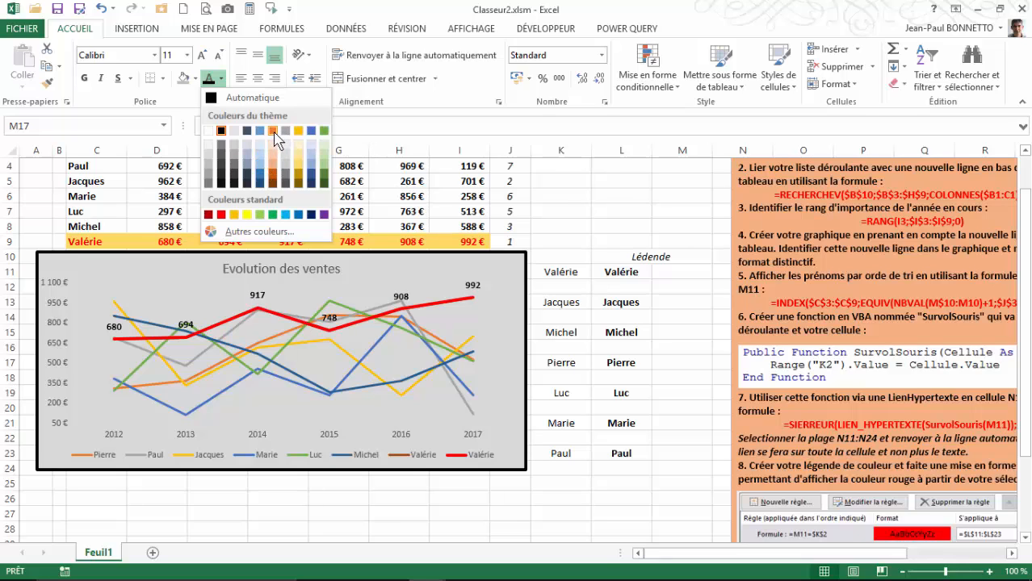
{"action": "left_click", "coordinate": [195, 78]}
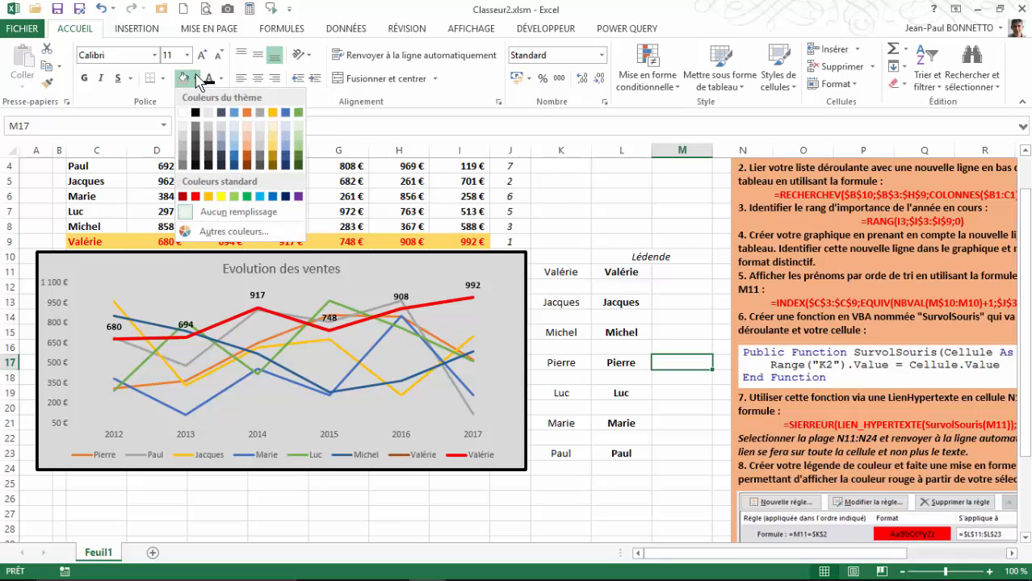
{"action": "left_click", "coordinate": [208, 197]}
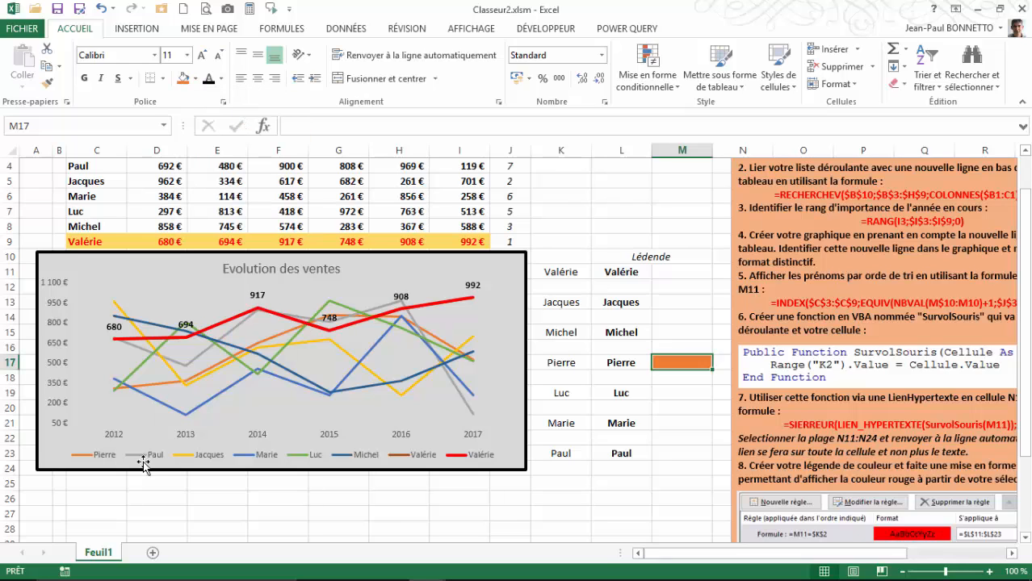
- Fill legend cell M23 with grey and M13 with gold, matching their chart lines
{"action": "left_click", "coordinate": [676, 456]}
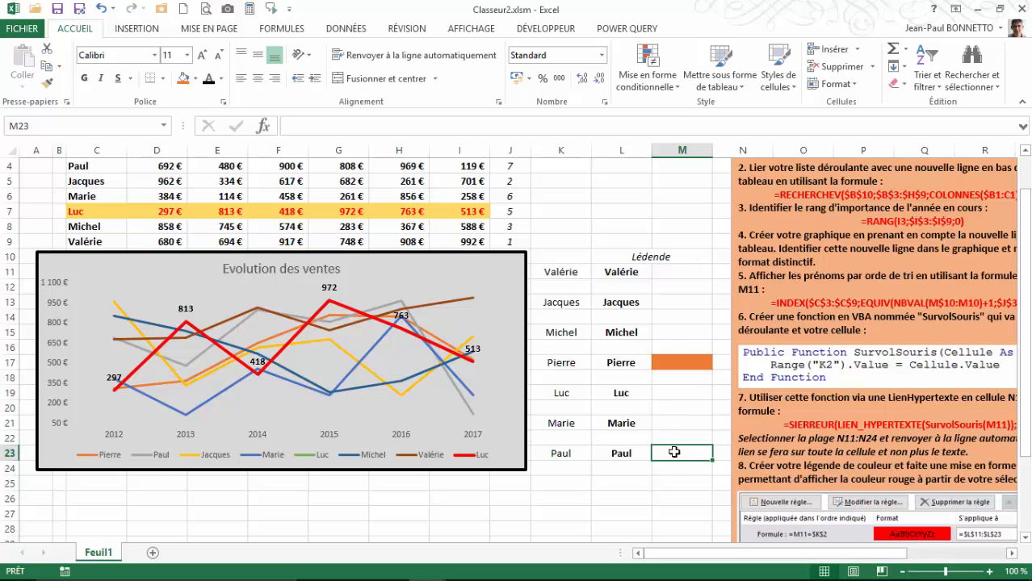
{"action": "left_click", "coordinate": [195, 78]}
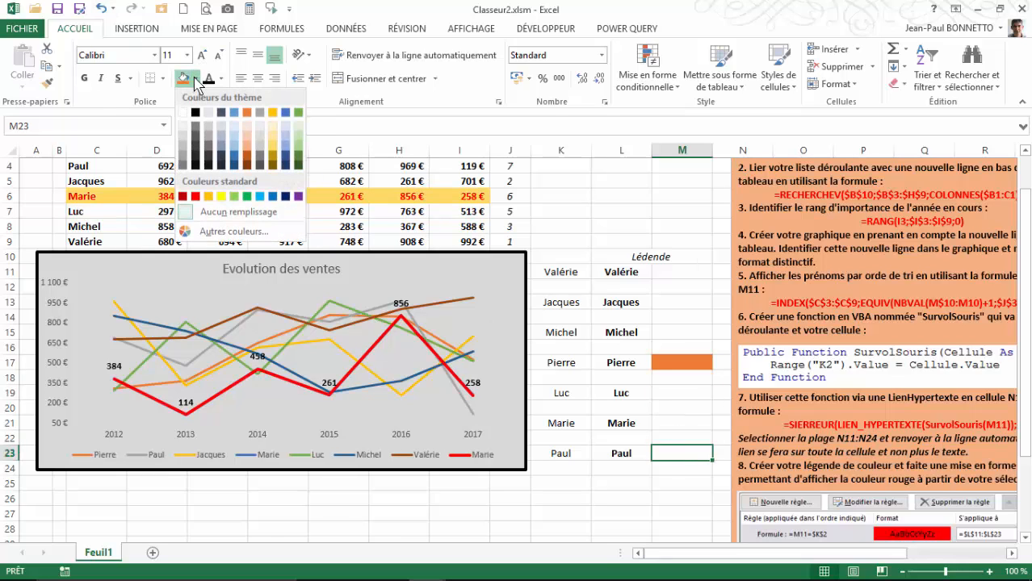
{"action": "left_click", "coordinate": [183, 158]}
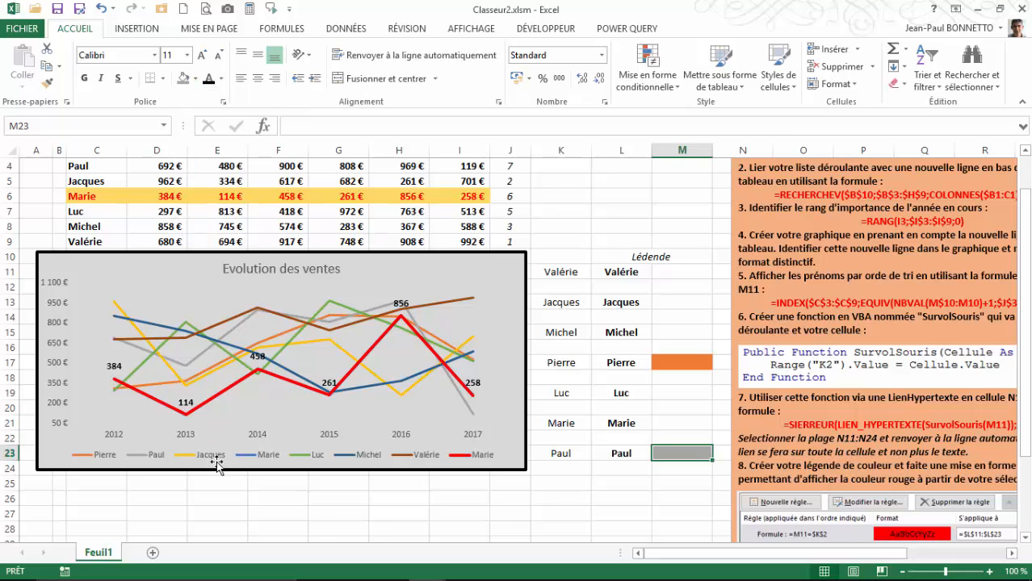
{"action": "left_click", "coordinate": [680, 301]}
{"action": "left_click", "coordinate": [196, 78]}
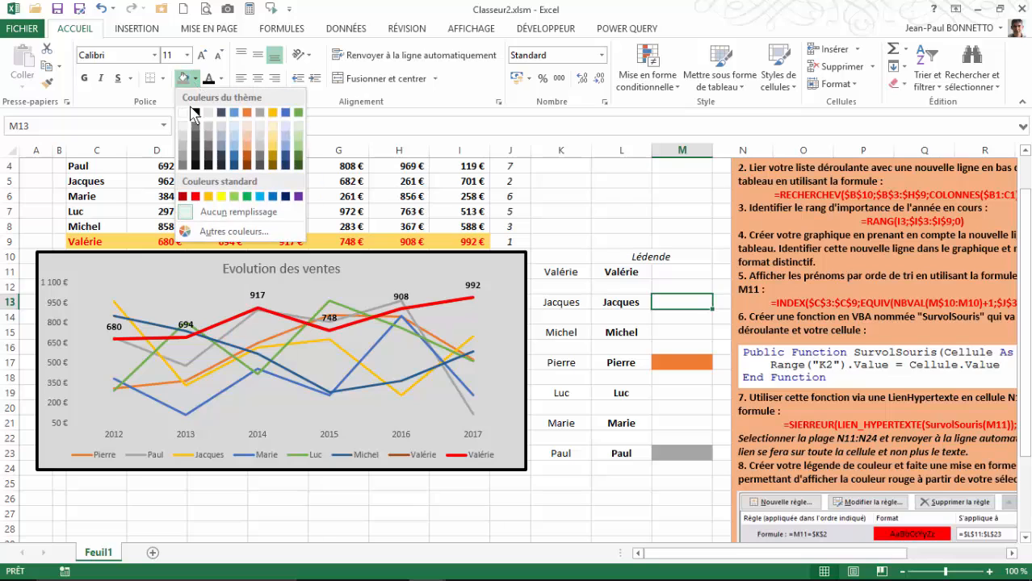
{"action": "left_click", "coordinate": [273, 114]}
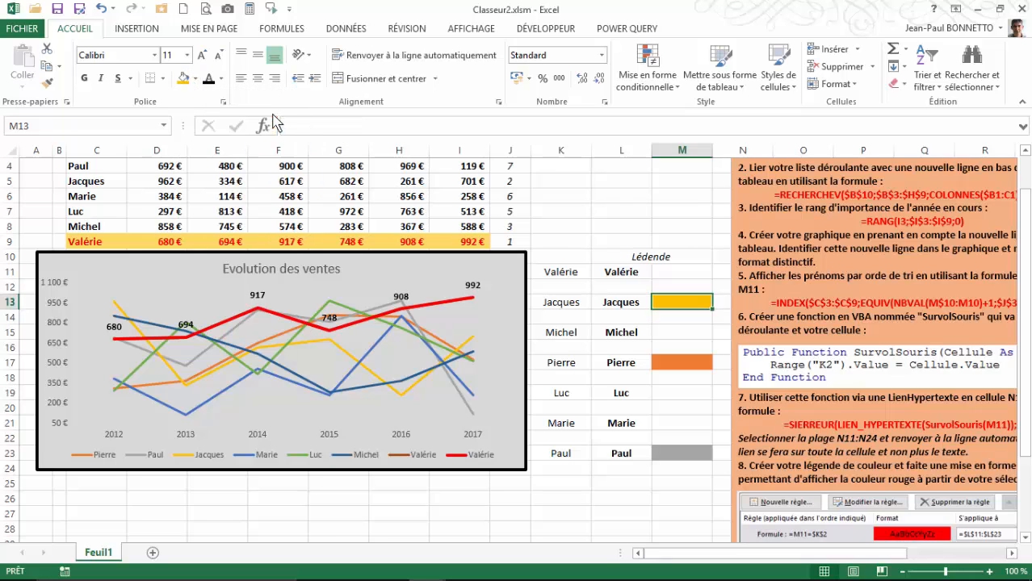
- Fill legend cell M21 with blue and M19 with light green, matching their chart lines
{"action": "left_click", "coordinate": [683, 420]}
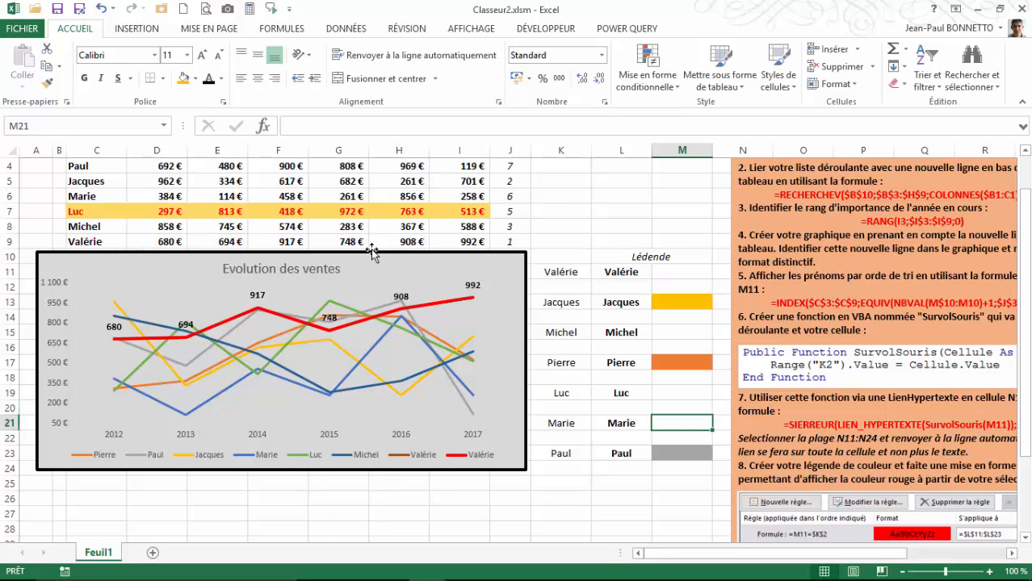
{"action": "left_click", "coordinate": [195, 78]}
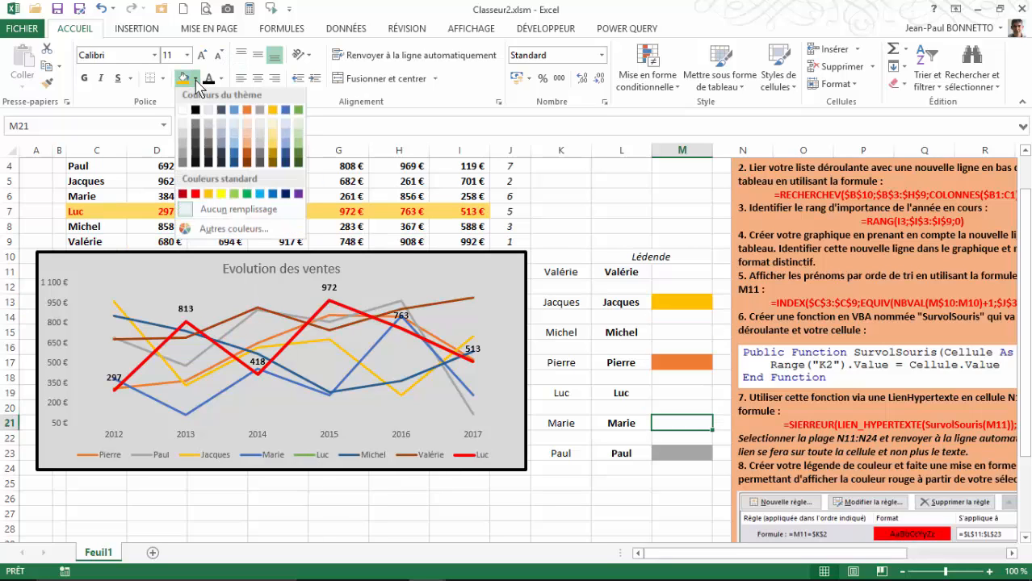
{"action": "left_click", "coordinate": [234, 114]}
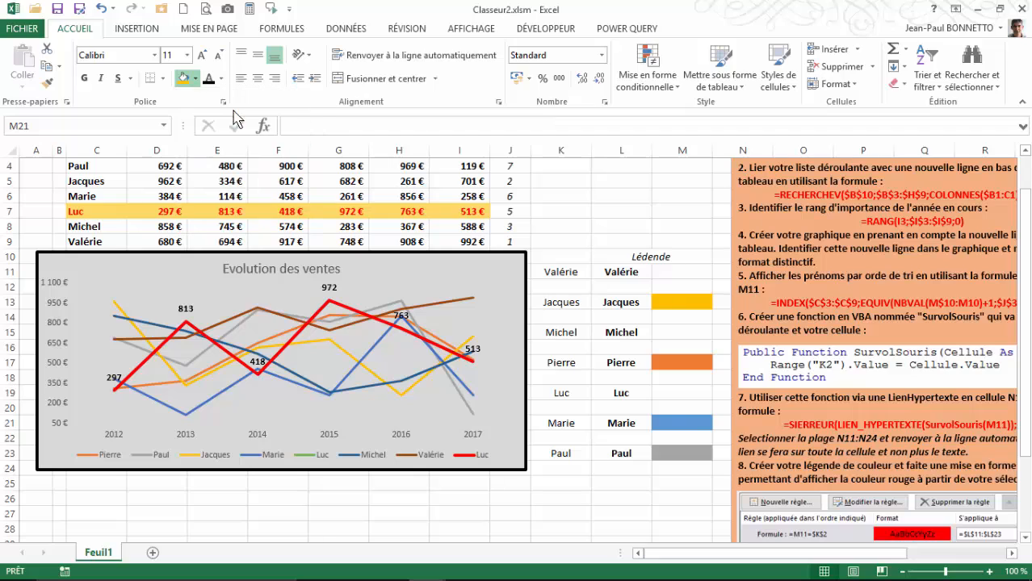
{"action": "left_click", "coordinate": [693, 390]}
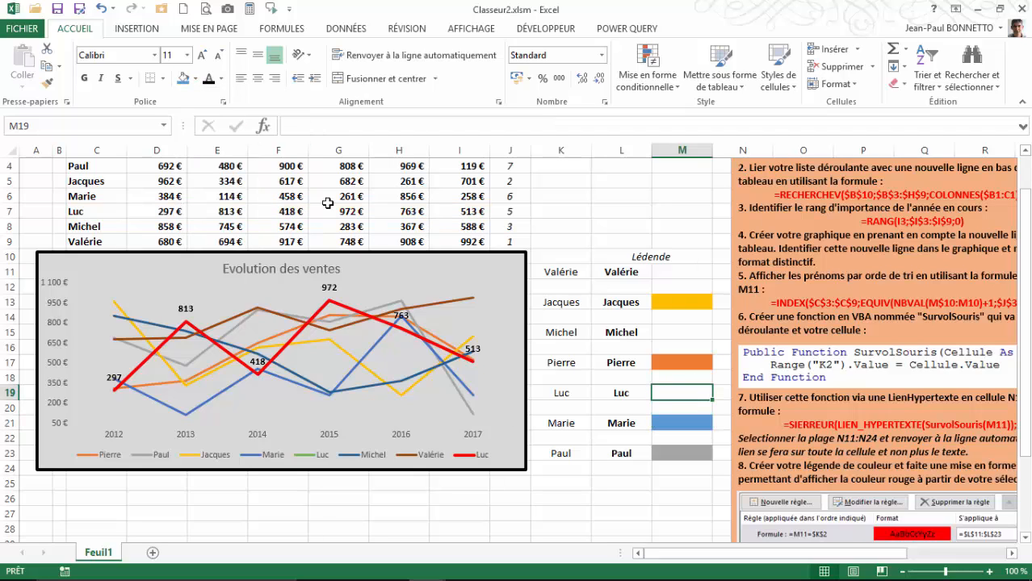
{"action": "left_click", "coordinate": [195, 78]}
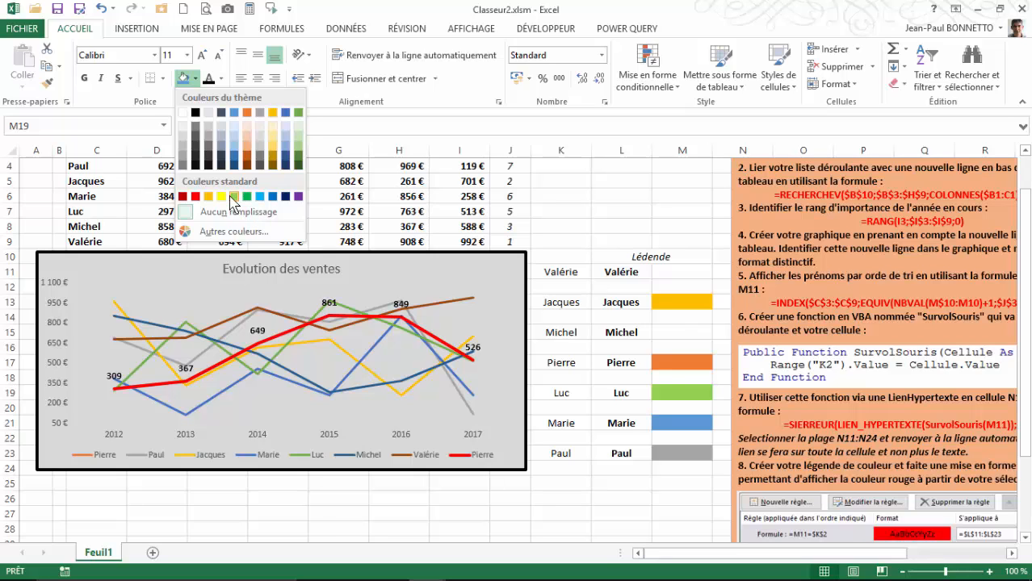
{"action": "left_click", "coordinate": [233, 198]}
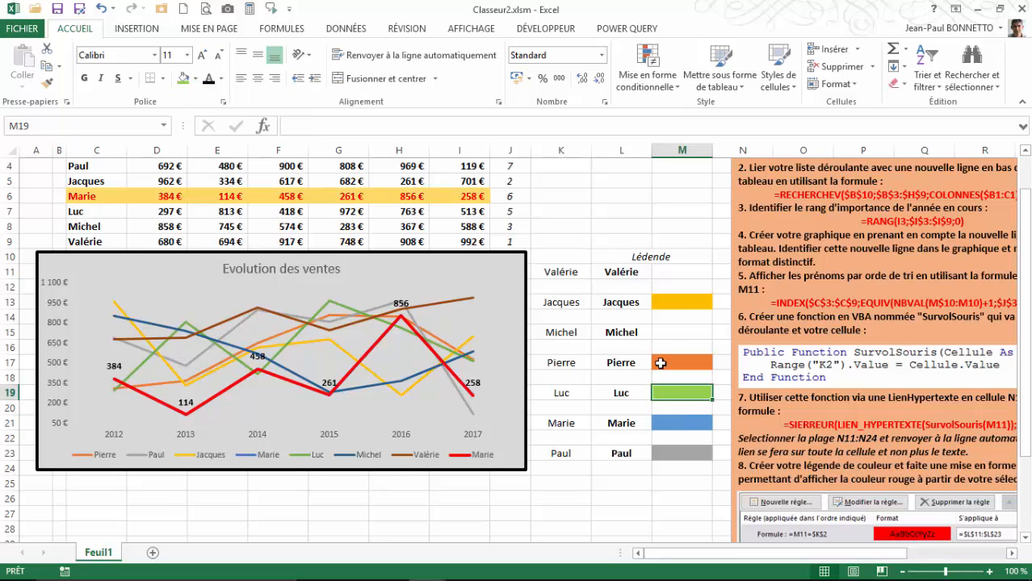
- Fill legend cell M15 with dark blue and M11 with dark orange-brown, matching their chart lines
{"action": "left_click", "coordinate": [674, 332]}
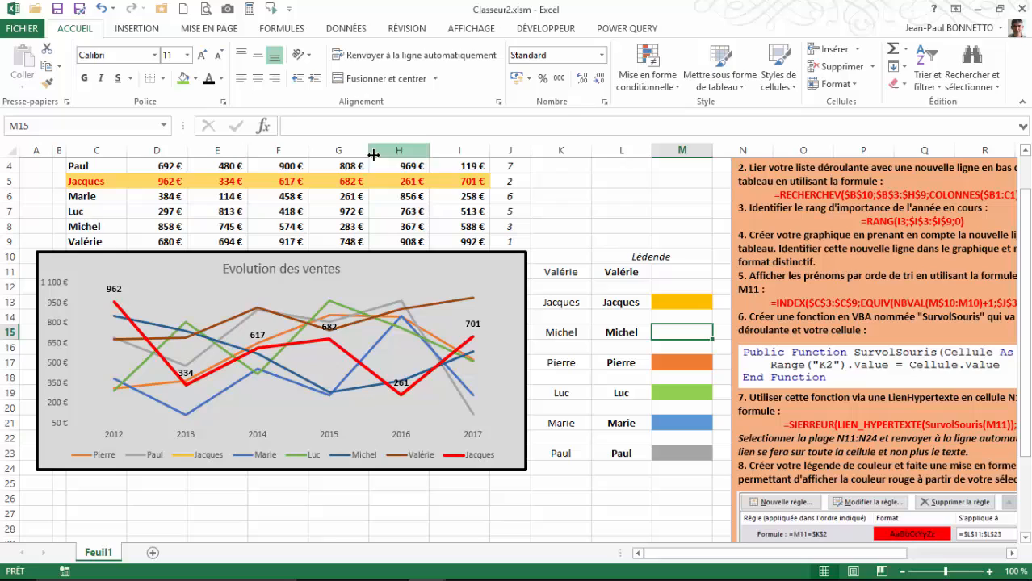
{"action": "left_click", "coordinate": [196, 79]}
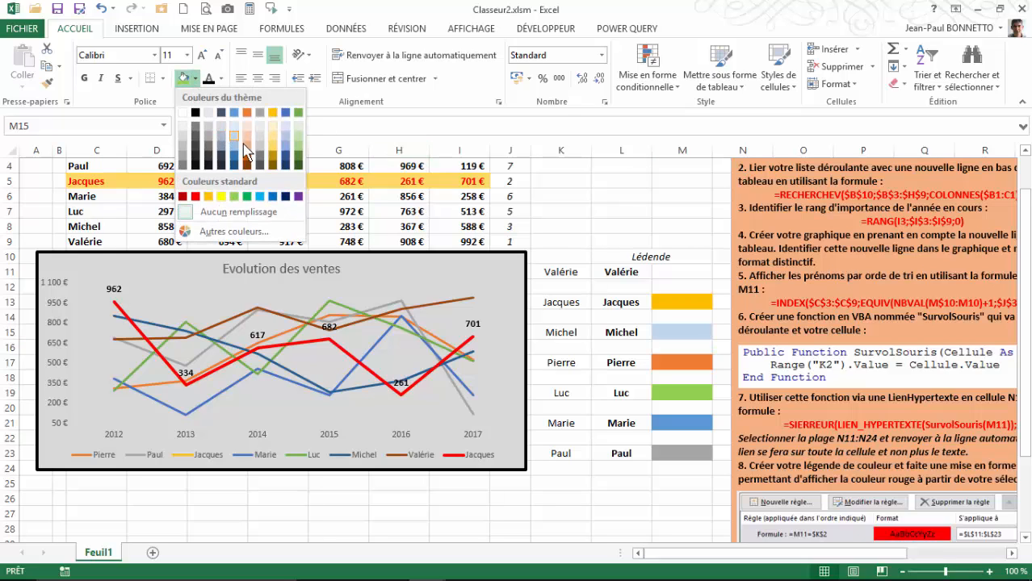
{"action": "left_click", "coordinate": [284, 170]}
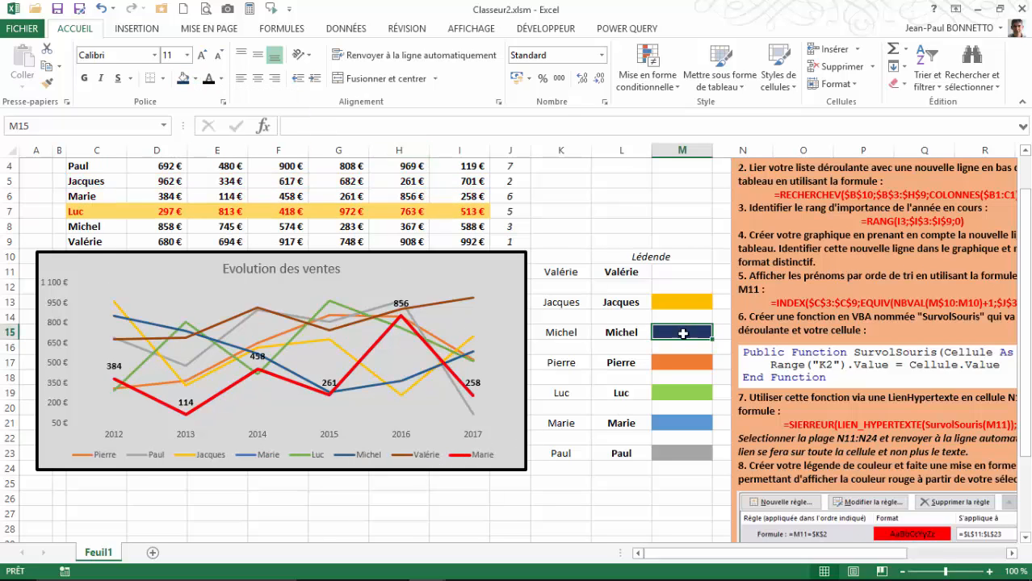
{"action": "left_click", "coordinate": [681, 272]}
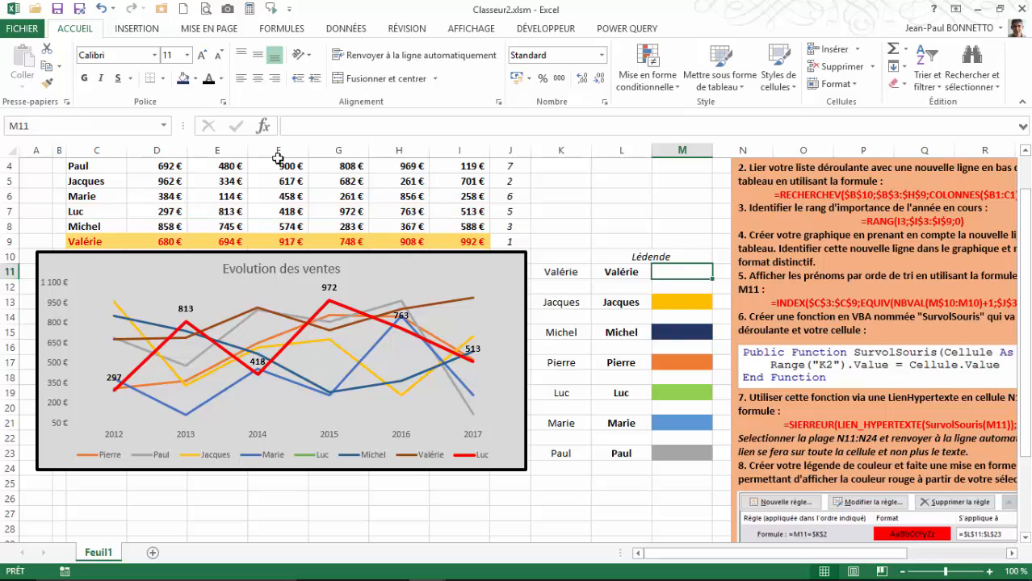
{"action": "left_click", "coordinate": [196, 78]}
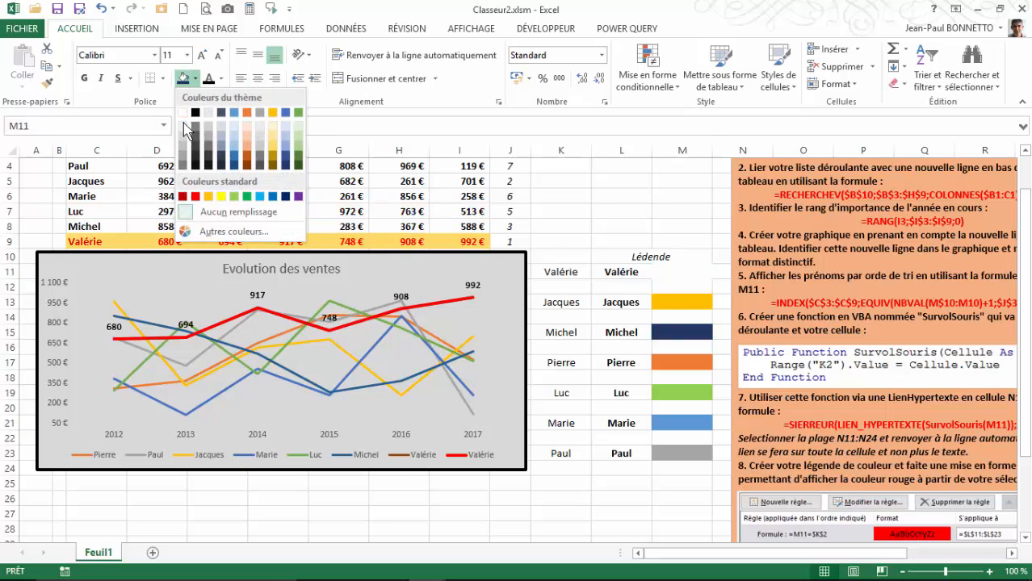
{"action": "left_click", "coordinate": [247, 161]}
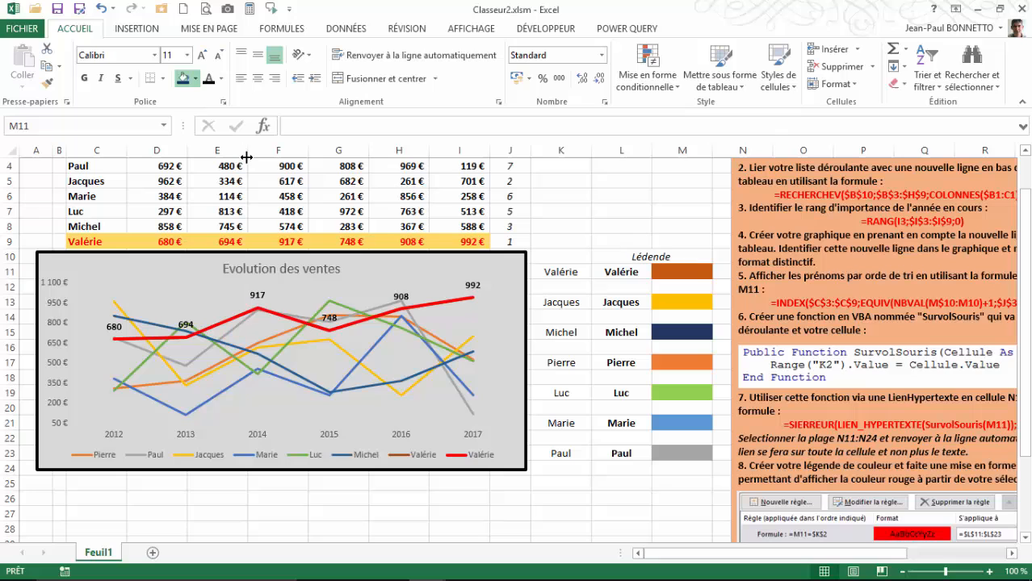
{"action": "left_click", "coordinate": [669, 487]}
- Test the mouse-over on the linked names in L11:L23 and compare the chart lines and highlighted table row with the colour legend
{"action": "mouse_move", "coordinate": [651, 302]}
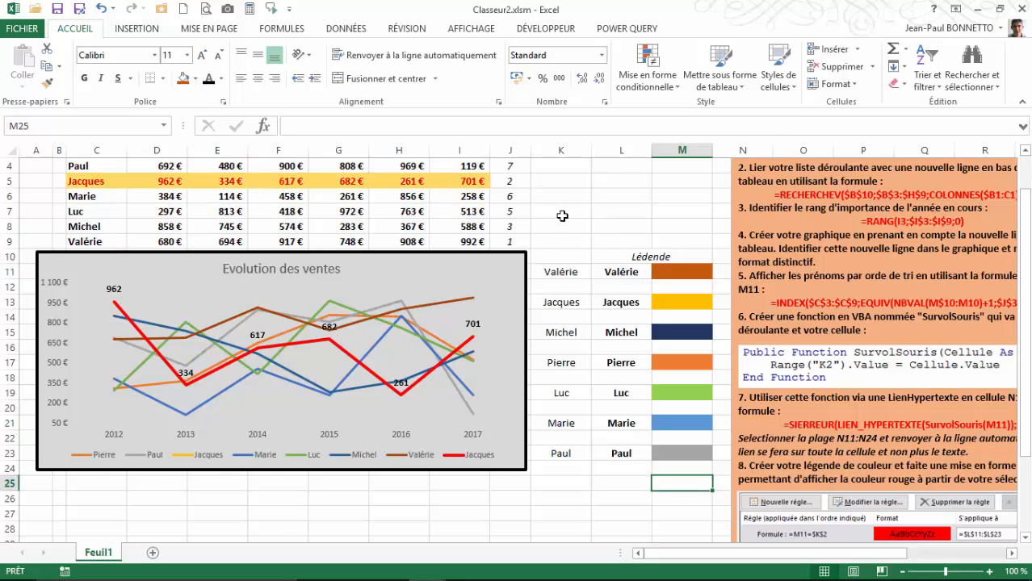
{"action": "scroll", "coordinate": [562, 216], "scroll_direction": "up", "scroll_amount": 1}
{"action": "mouse_move", "coordinate": [621, 502]}
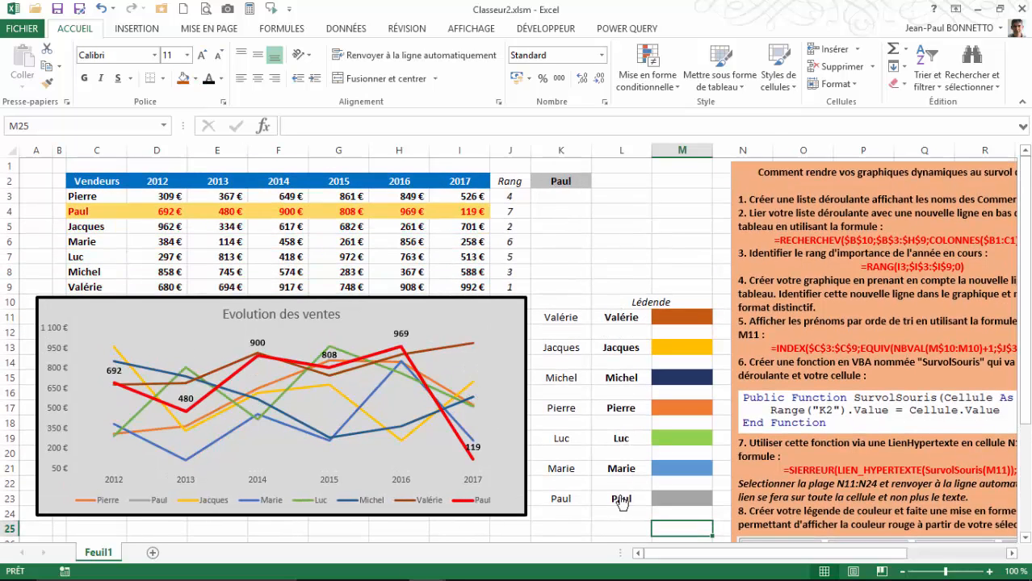
{"action": "mouse_move", "coordinate": [615, 478]}
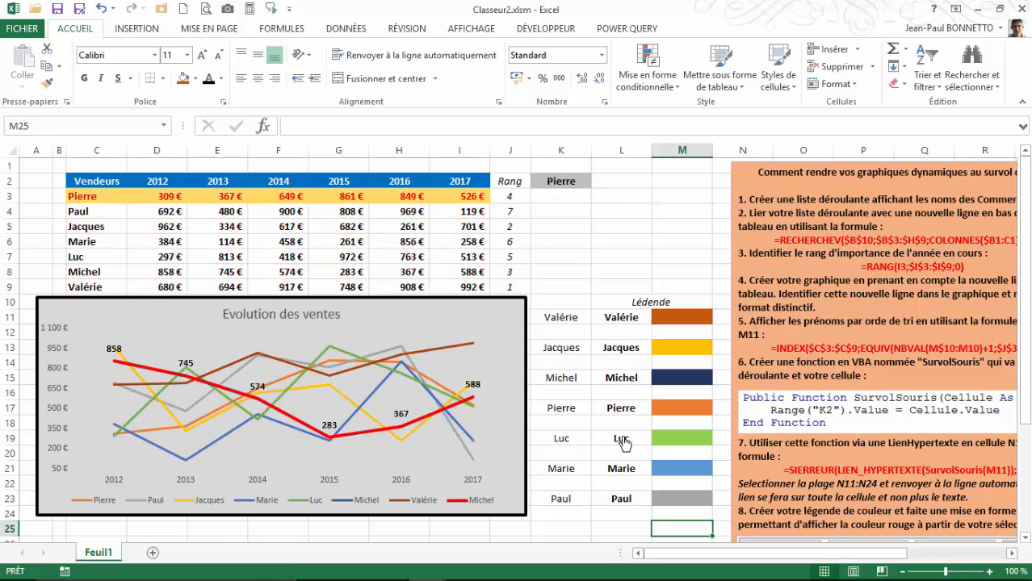
{"action": "scroll", "coordinate": [618, 485], "scroll_direction": "down", "scroll_amount": 2}
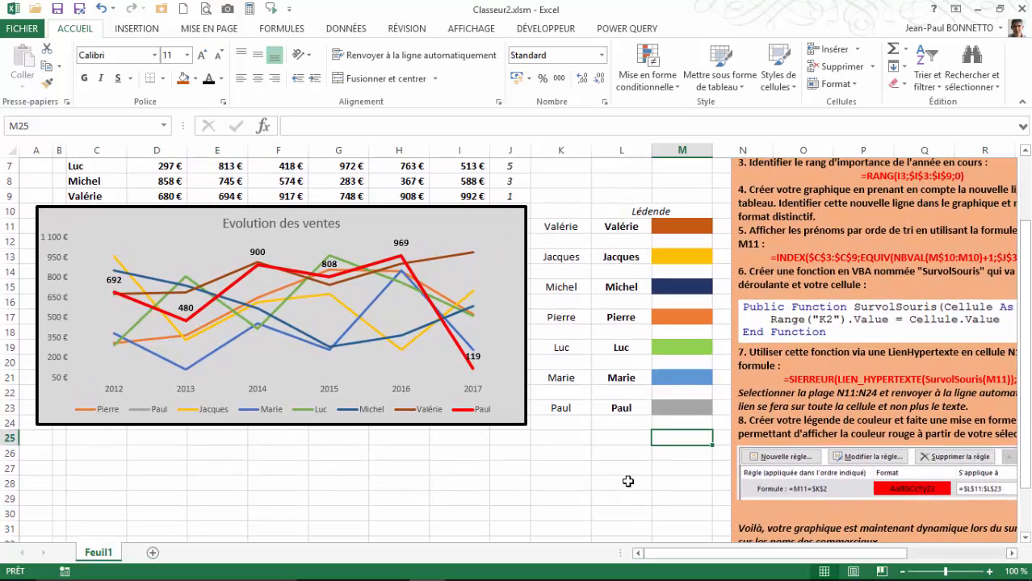
{"action": "scroll", "coordinate": [627, 223], "scroll_direction": "up", "scroll_amount": 1}
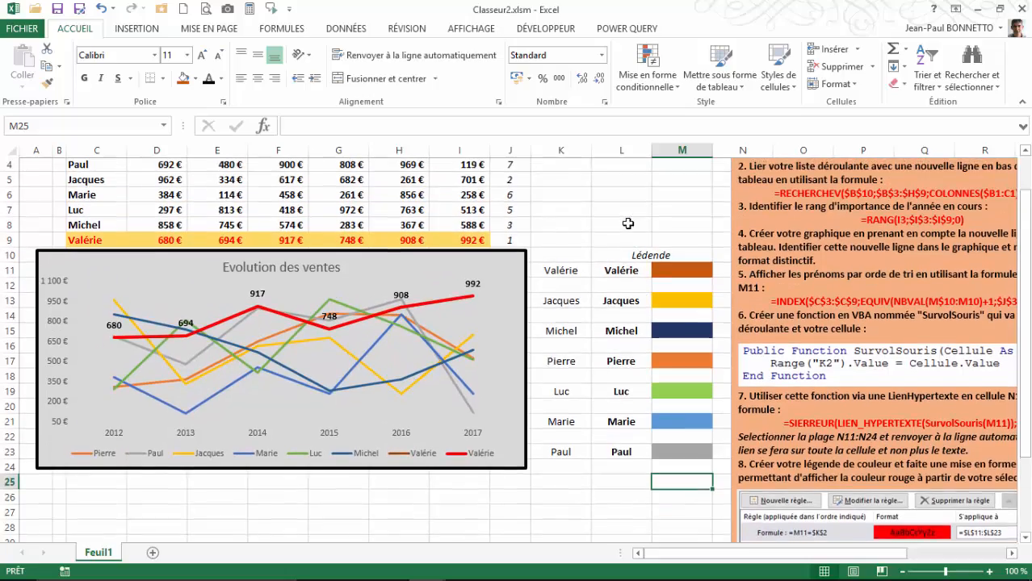
{"action": "scroll", "coordinate": [627, 224], "scroll_direction": "up", "scroll_amount": 1}
{"action": "scroll", "coordinate": [639, 364], "scroll_direction": "down", "scroll_amount": 2}
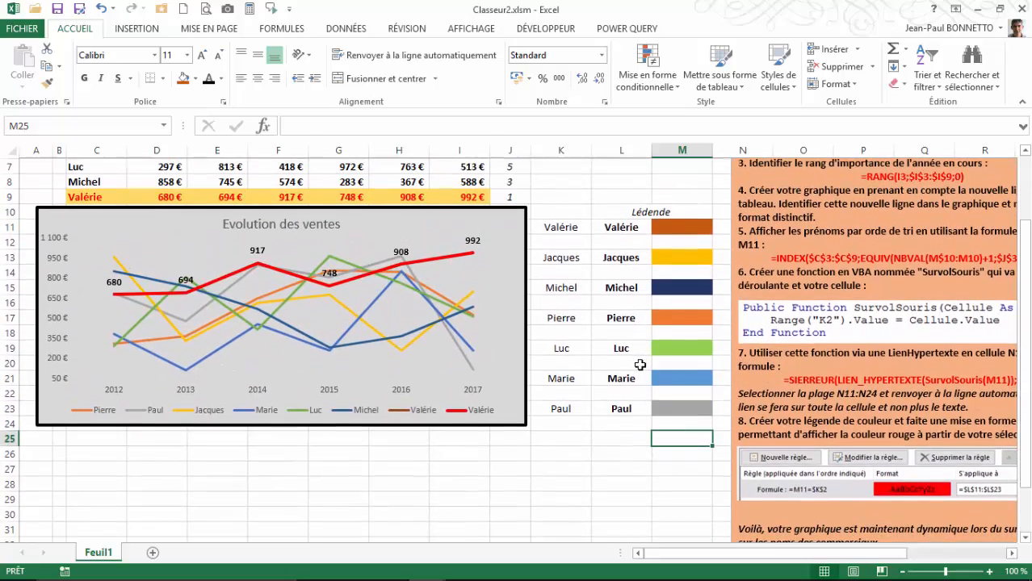
{"action": "scroll", "coordinate": [638, 364], "scroll_direction": "up", "scroll_amount": 2}
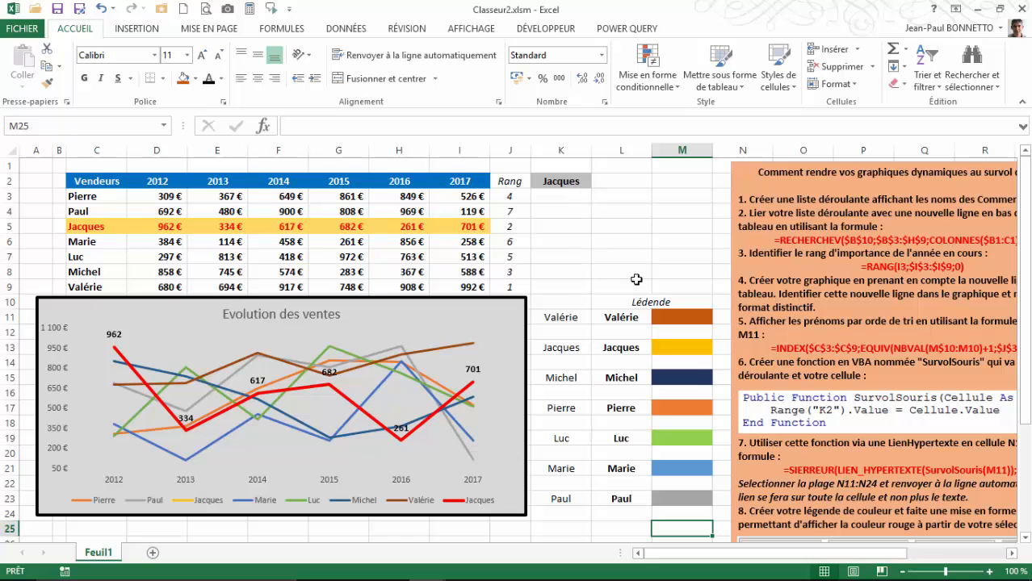
- Start a formula-based conditional formatting rule for the legend cells M11:M23
{"action": "left_click_drag", "start_coordinate": [682, 318], "coordinate": [686, 499]}
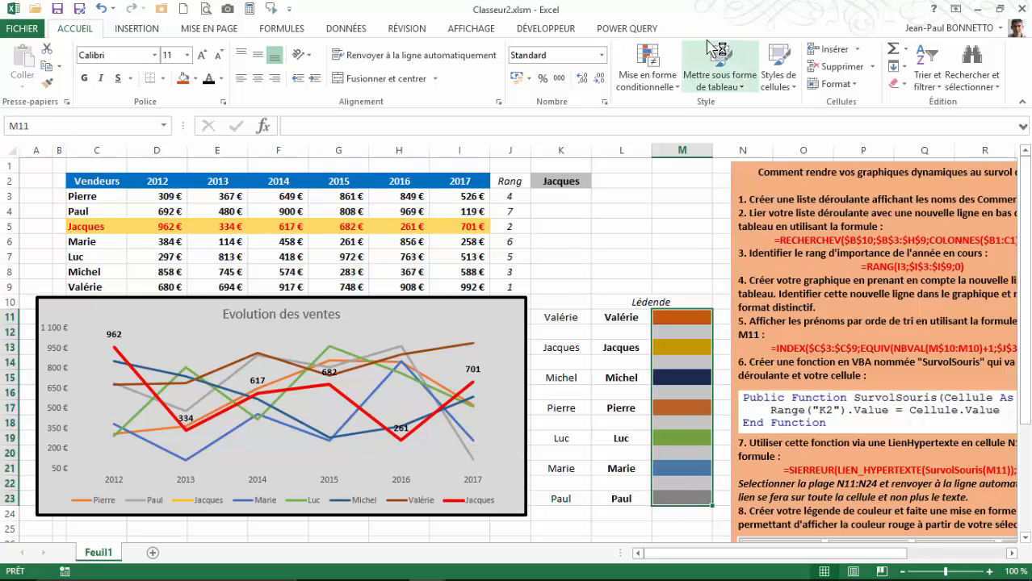
{"action": "left_click", "coordinate": [656, 79]}
{"action": "left_click", "coordinate": [671, 275]}
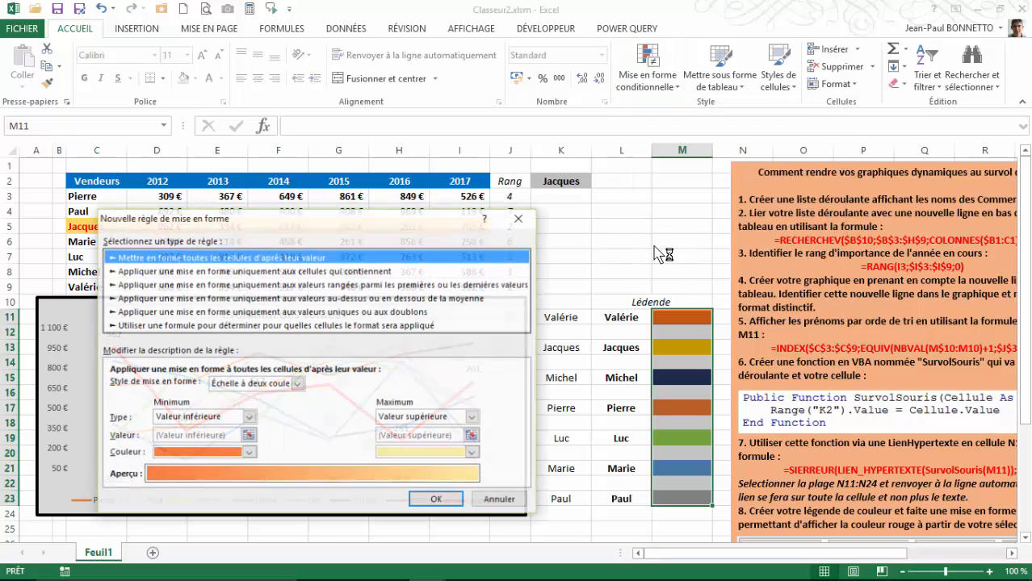
{"action": "left_click", "coordinate": [293, 325]}
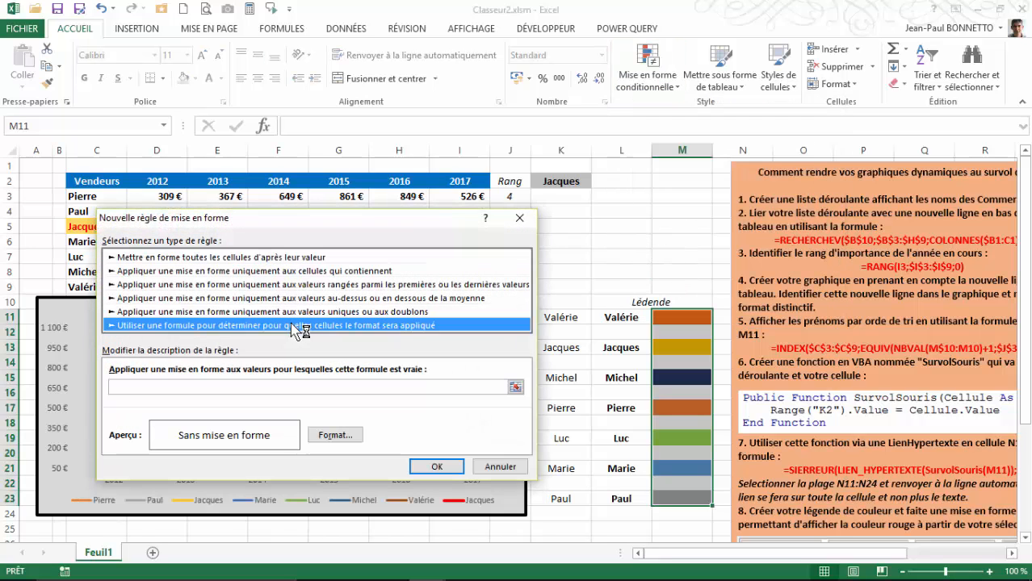
- Enter the rule's condition as =L11=$K$2, with a relative reference to L11 and an absolute one to K2
{"action": "left_click", "coordinate": [158, 386]}
{"action": "left_click_drag", "start_coordinate": [313, 228], "coordinate": [311, 231]}
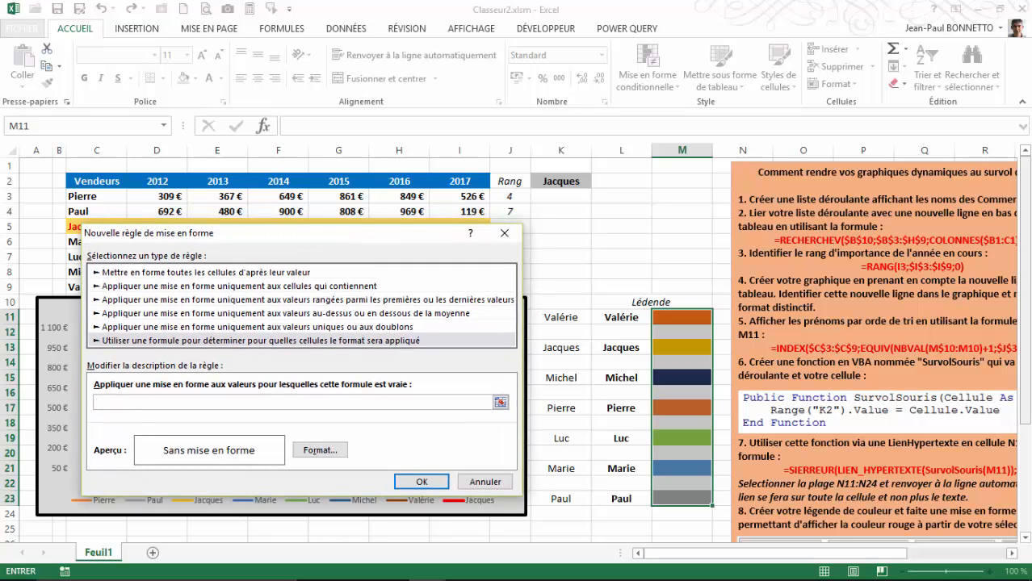
{"action": "scroll", "coordinate": [1026, 234], "scroll_direction": "down", "scroll_amount": 2}
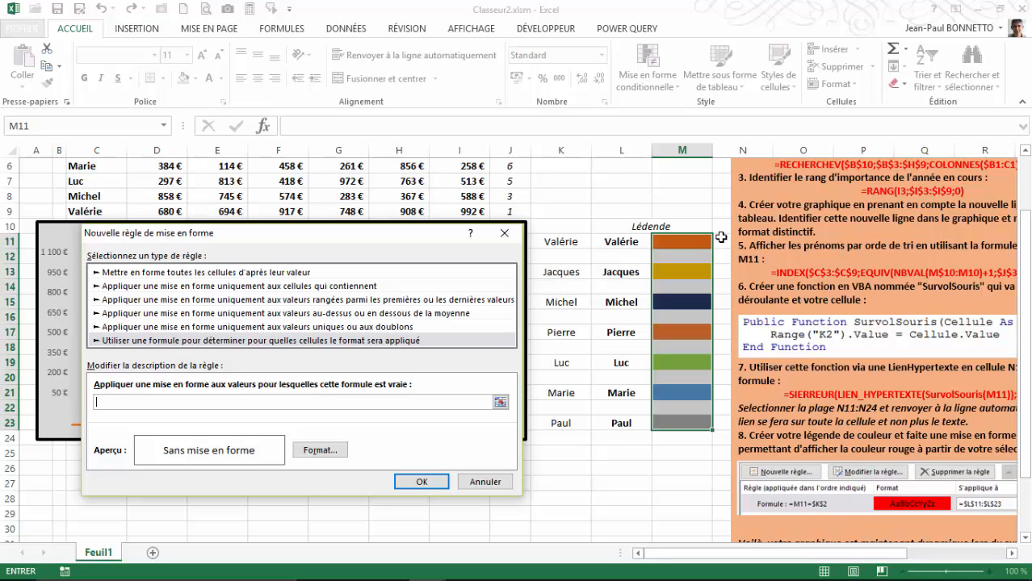
{"action": "left_click", "coordinate": [618, 243]}
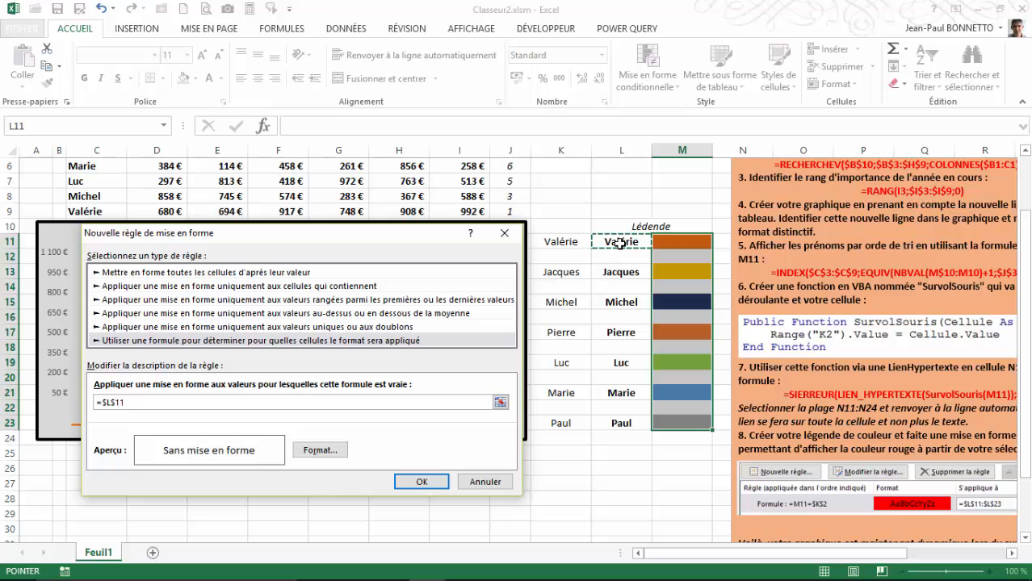
{"action": "key", "text": "F4"}
{"action": "key", "text": "F4"}
{"action": "key", "text": "F4"}
{"action": "type", "text": "="}
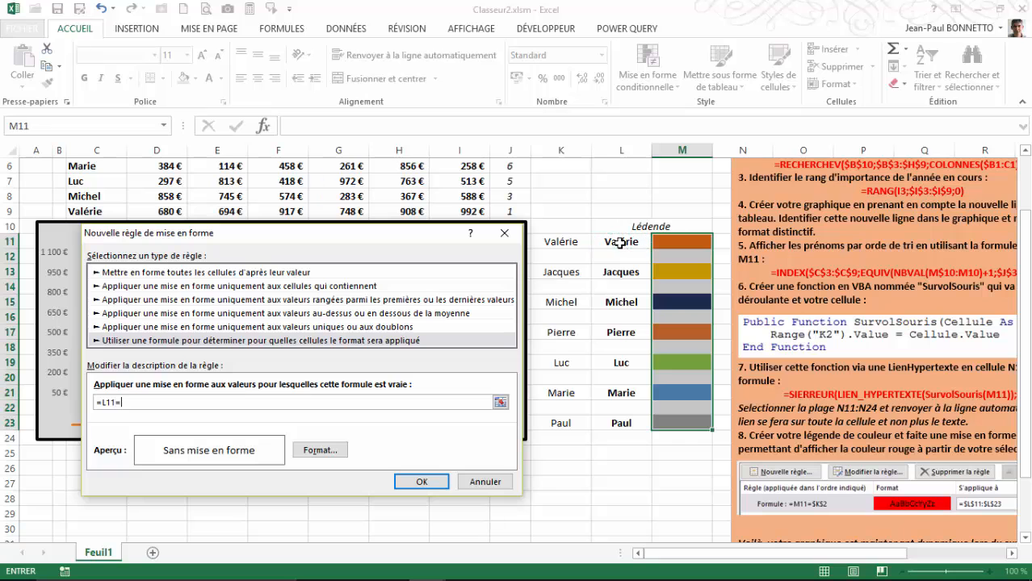
{"action": "scroll", "coordinate": [572, 185], "scroll_direction": "up", "scroll_amount": 2}
{"action": "left_click", "coordinate": [564, 181]}
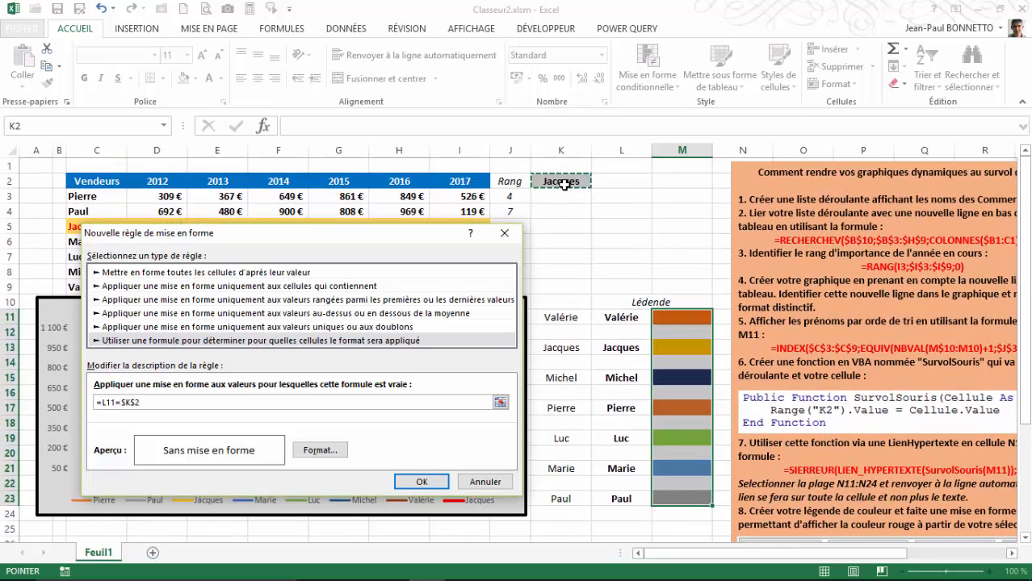
- Give the conditional formatting rule a red fill and apply it to the legend cells
{"action": "left_click", "coordinate": [322, 451]}
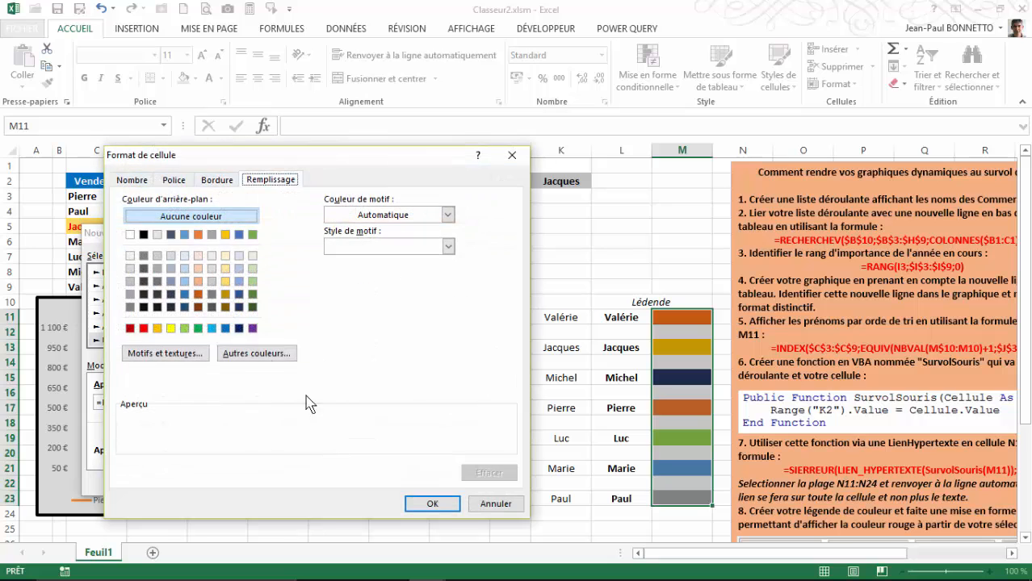
{"action": "left_click", "coordinate": [144, 328]}
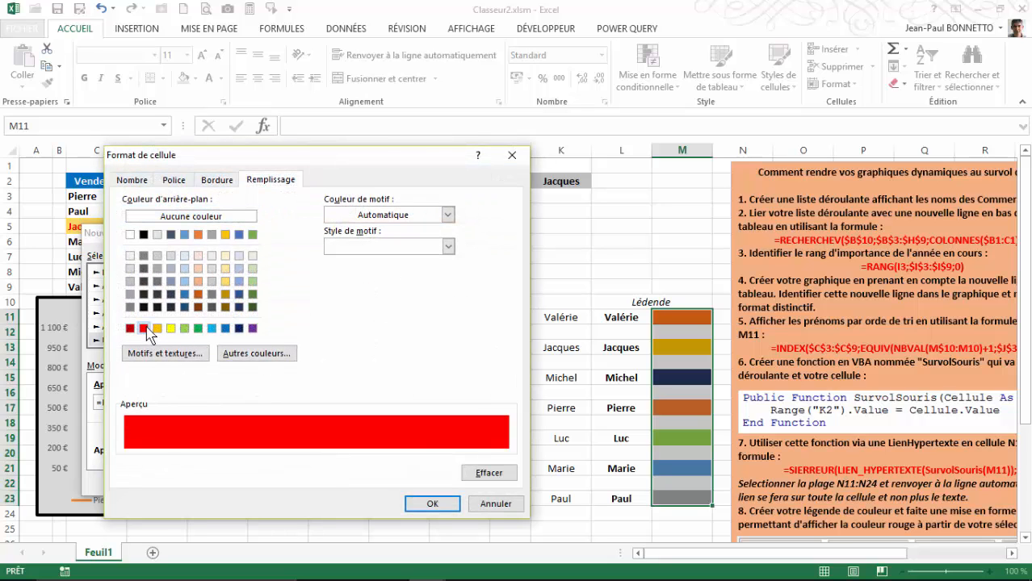
{"action": "left_click", "coordinate": [443, 505]}
{"action": "left_click", "coordinate": [433, 483]}
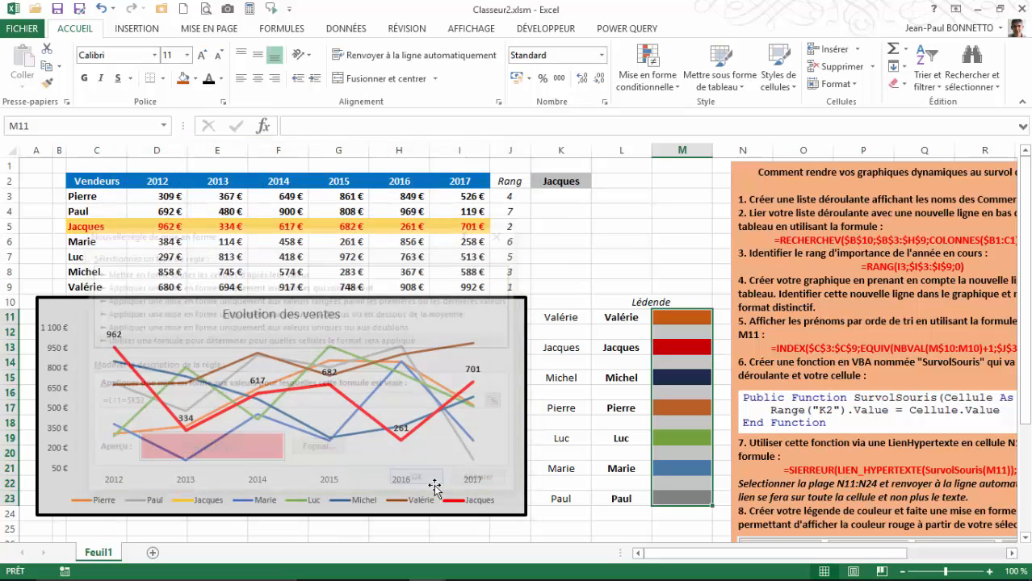
- Test the mouse-over on the names in L11:L23 and check the legend highlight against the chart and table
{"action": "left_click", "coordinate": [636, 240]}
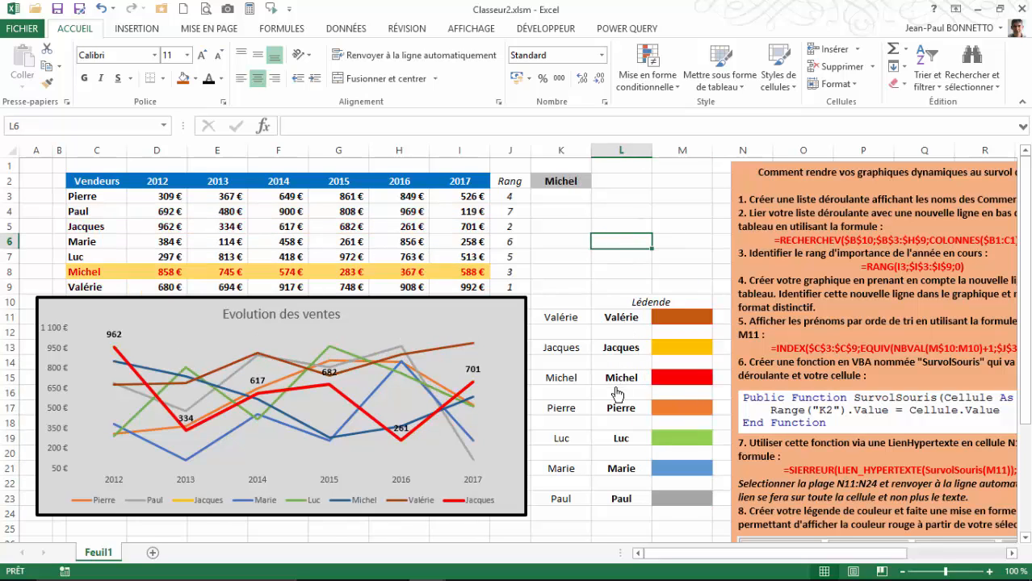
{"action": "mouse_move", "coordinate": [619, 450]}
{"action": "mouse_move", "coordinate": [621, 479]}
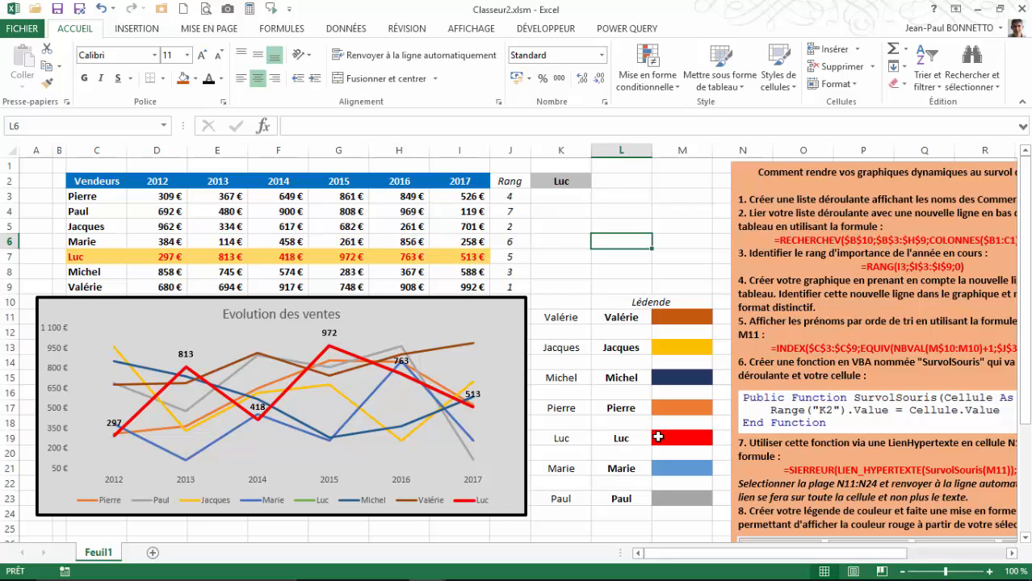
{"action": "mouse_move", "coordinate": [620, 413]}
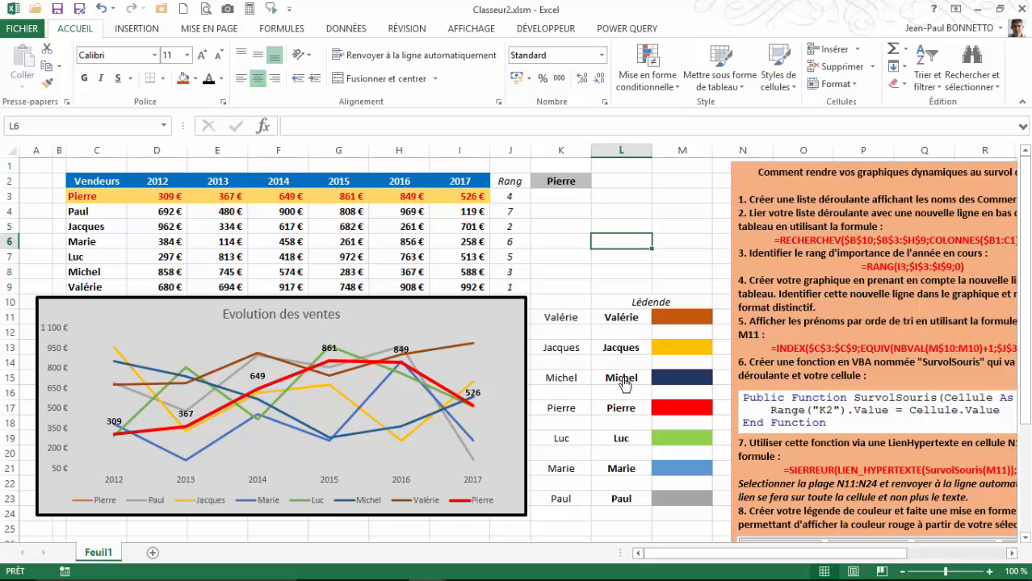
{"action": "mouse_move", "coordinate": [627, 318]}
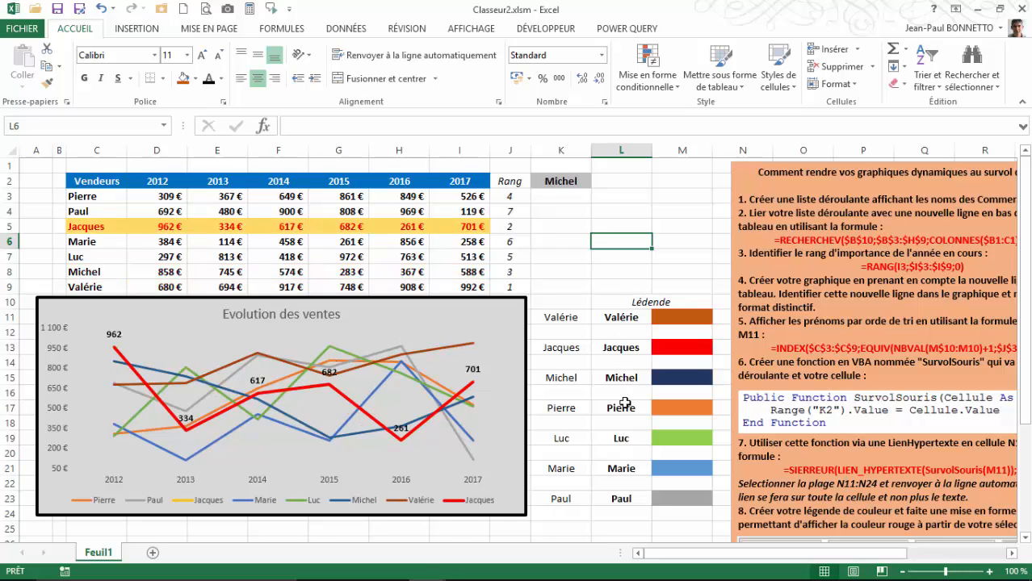
- Delete the built-in legend of the Evolution des ventes chart and extend the plot area downward into the freed space
{"action": "left_click", "coordinate": [289, 504]}
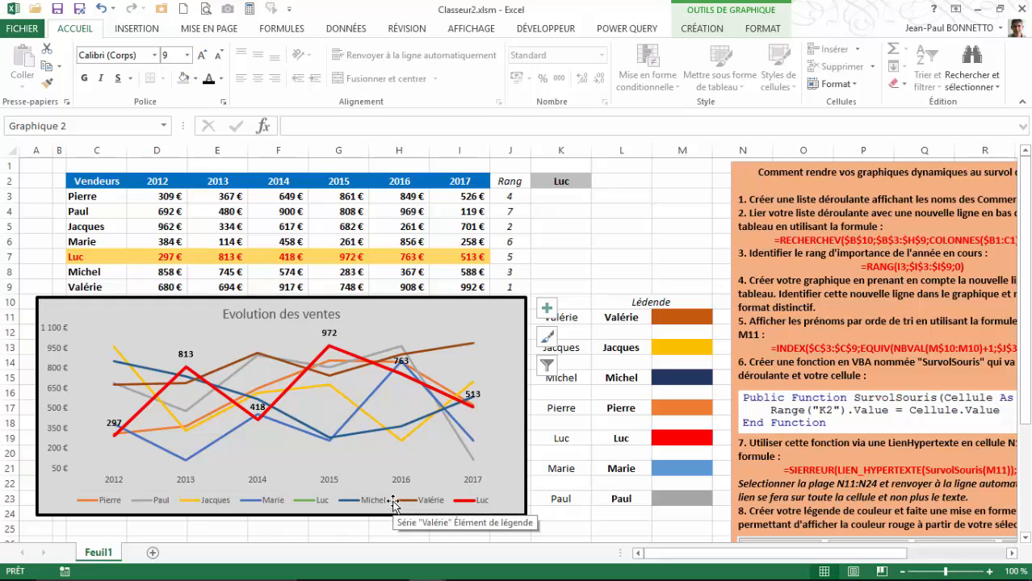
{"action": "key", "text": "Delete"}
{"action": "left_click", "coordinate": [335, 467]}
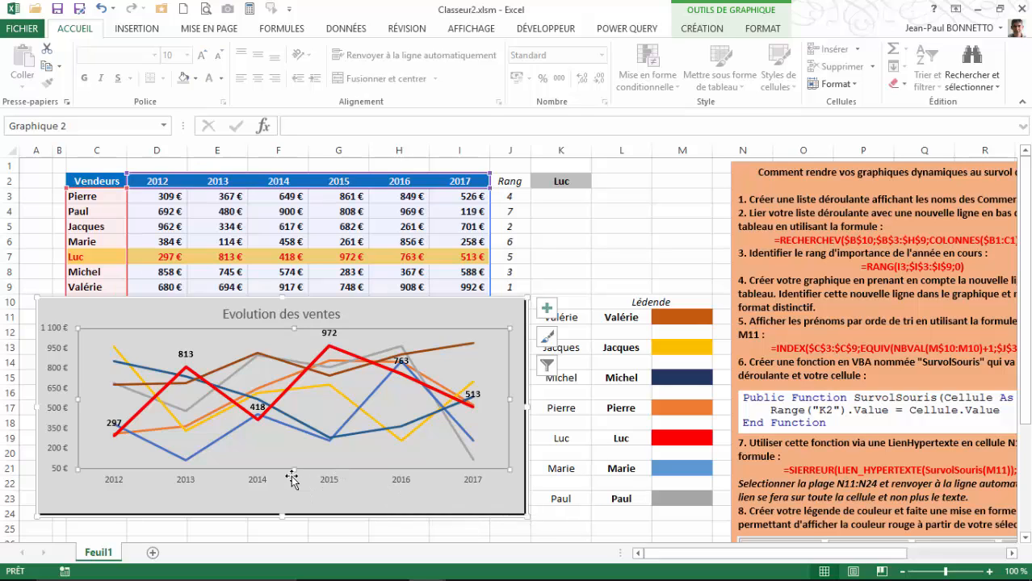
{"action": "left_click_drag", "start_coordinate": [294, 469], "coordinate": [294, 484]}
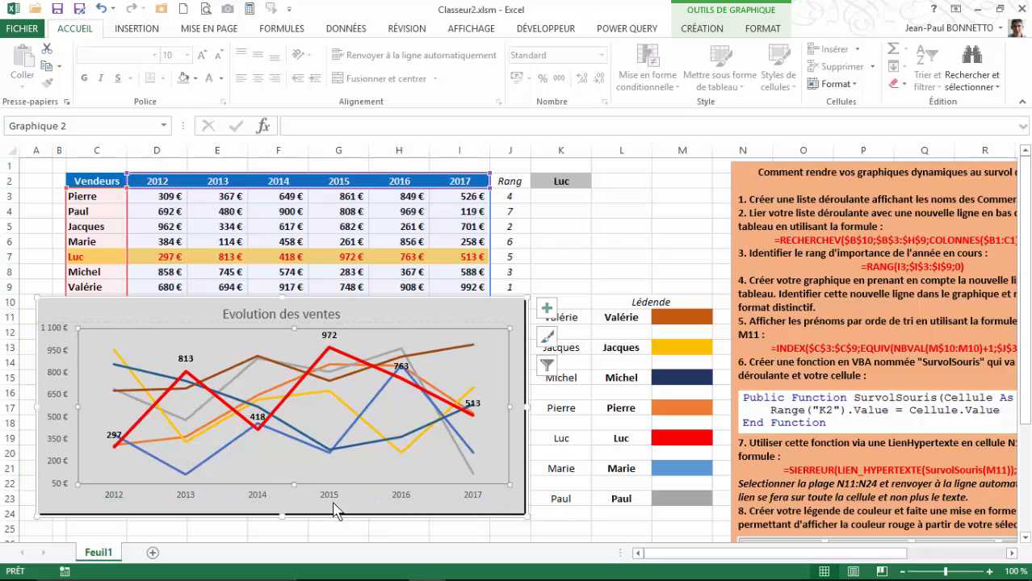
- Make the chart's year labels and its euro value axis labels bold
{"action": "left_click", "coordinate": [323, 494]}
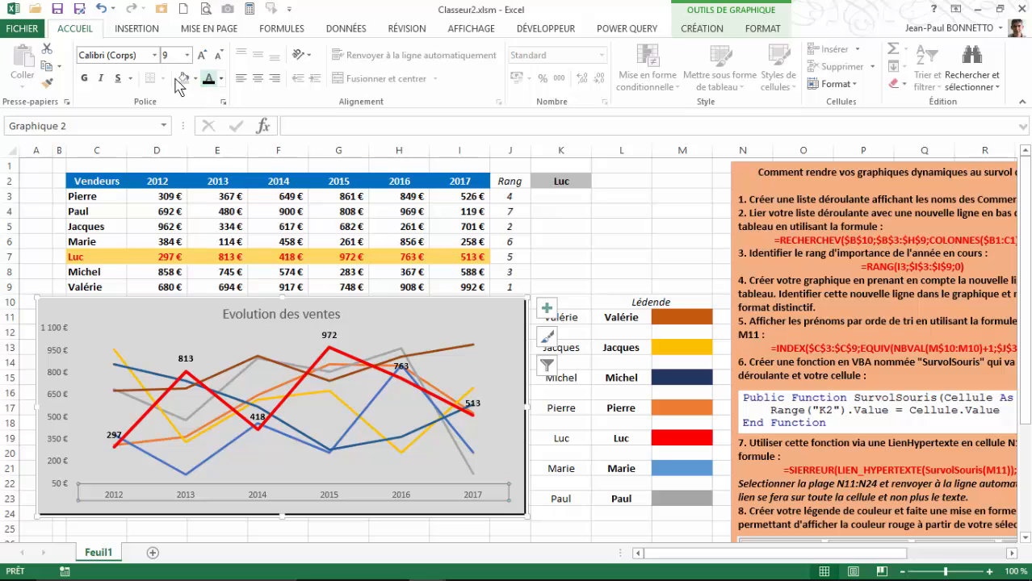
{"action": "left_click", "coordinate": [84, 78]}
{"action": "left_click", "coordinate": [51, 339]}
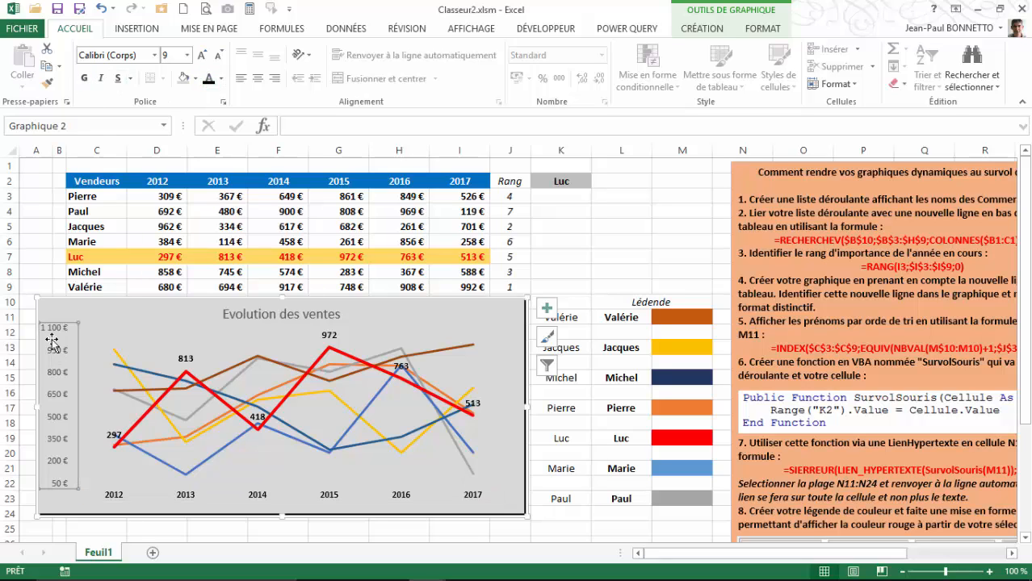
{"action": "left_click", "coordinate": [84, 78]}
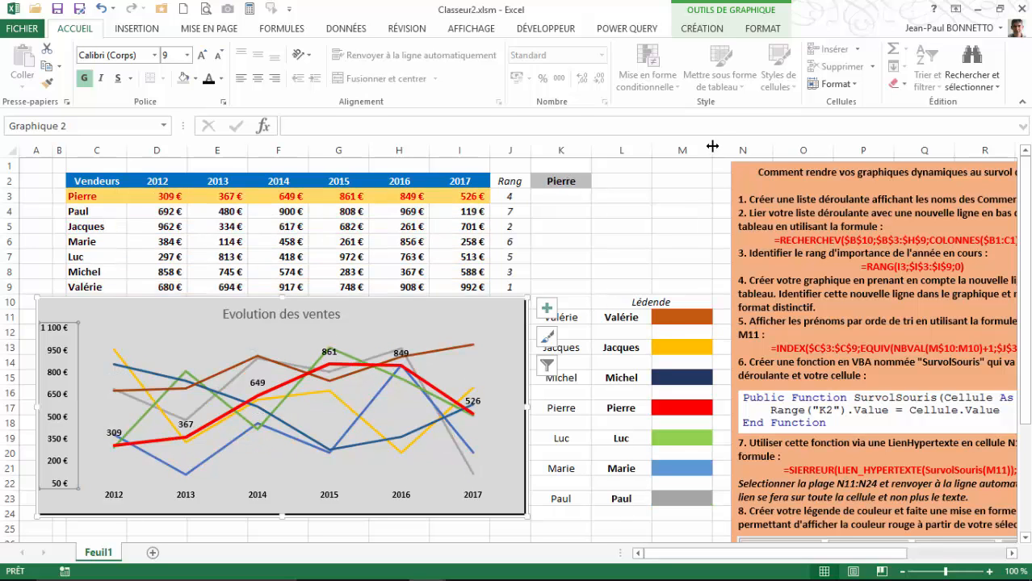
- Narrow legend colour column M to about half its width and collapse column K until it is hidden
{"action": "left_click_drag", "start_coordinate": [713, 146], "coordinate": [680, 179]}
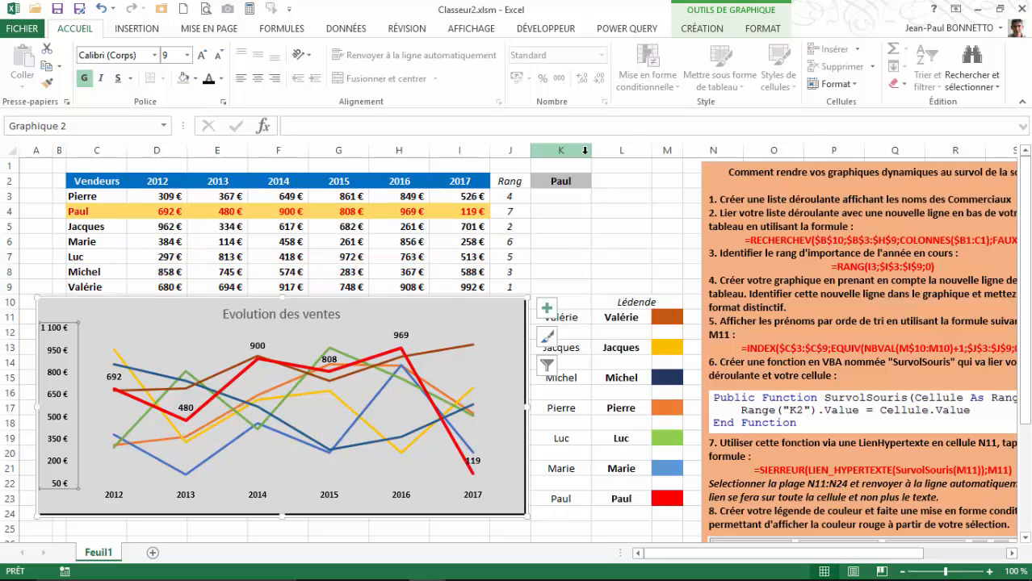
{"action": "left_click_drag", "start_coordinate": [591, 151], "coordinate": [533, 167]}
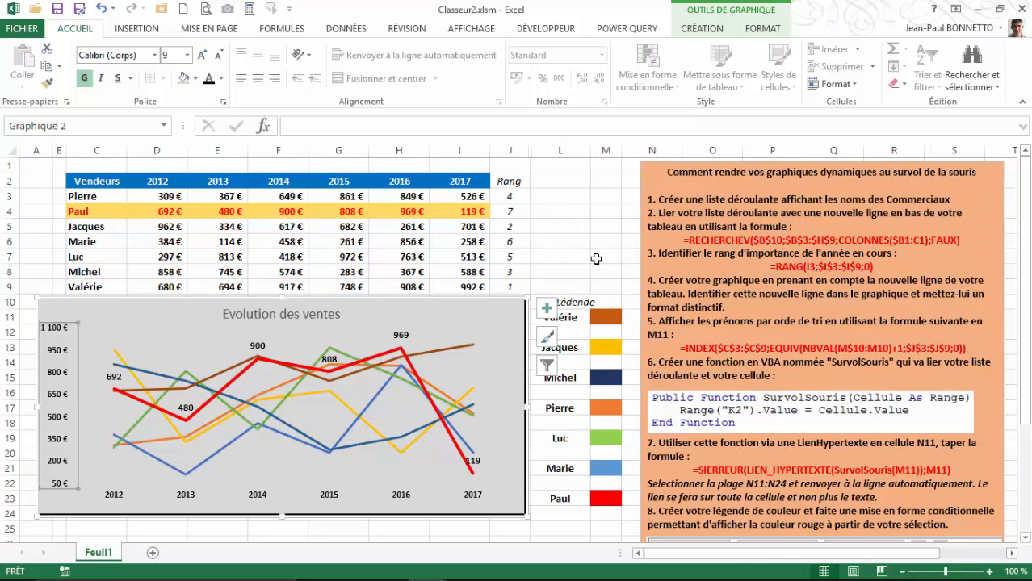
- Deselect the chart, test the mouse-over on the legend names and look through the instructions text box
{"action": "left_click", "coordinate": [560, 227]}
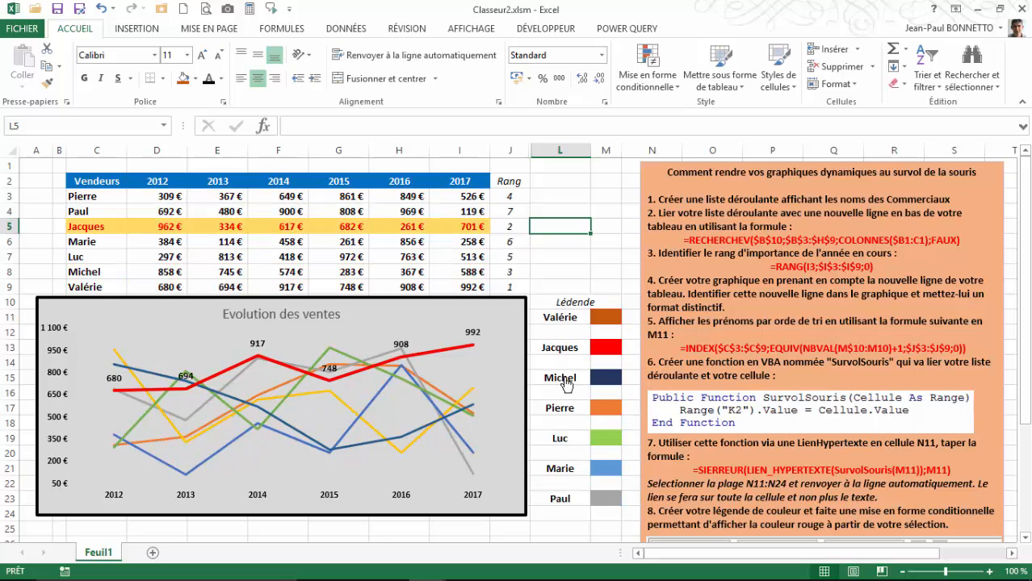
{"action": "scroll", "coordinate": [752, 376], "scroll_direction": "down", "scroll_amount": 3}
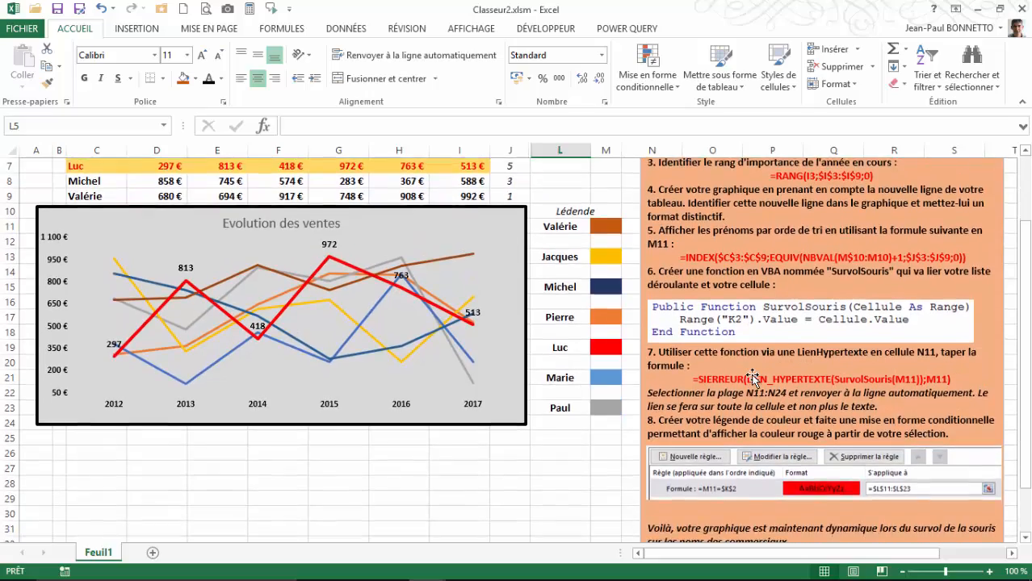
{"action": "scroll", "coordinate": [751, 374], "scroll_direction": "up", "scroll_amount": 3}
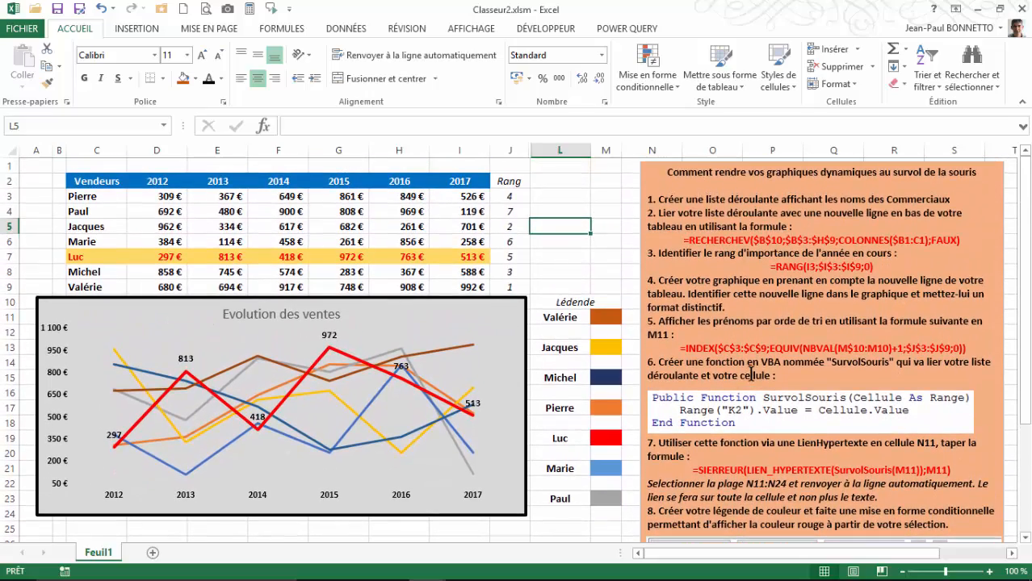
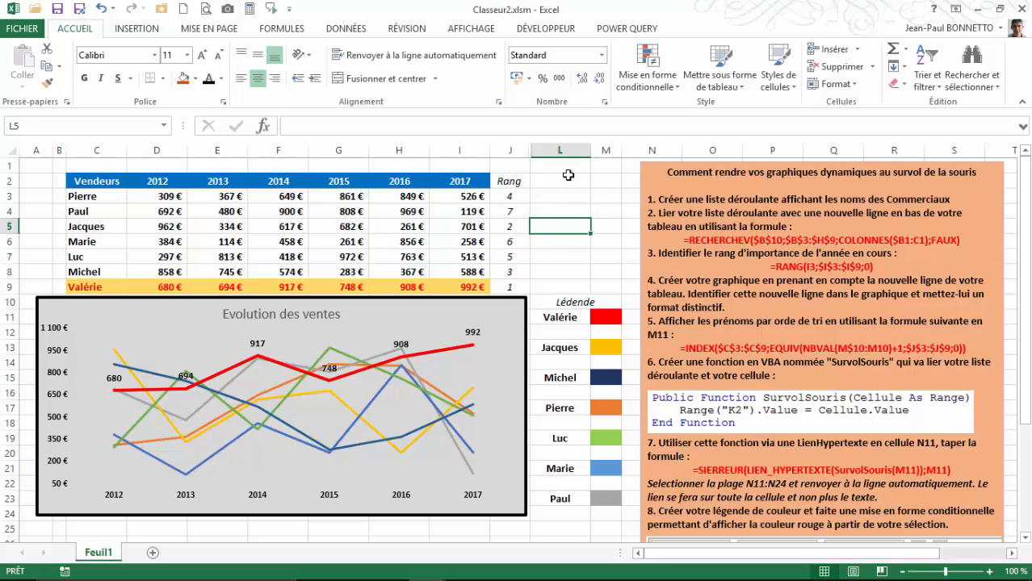
- Turn off the gridlines on sheet Feuil1
{"action": "left_click", "coordinate": [472, 28]}
{"action": "left_click", "coordinate": [186, 78]}
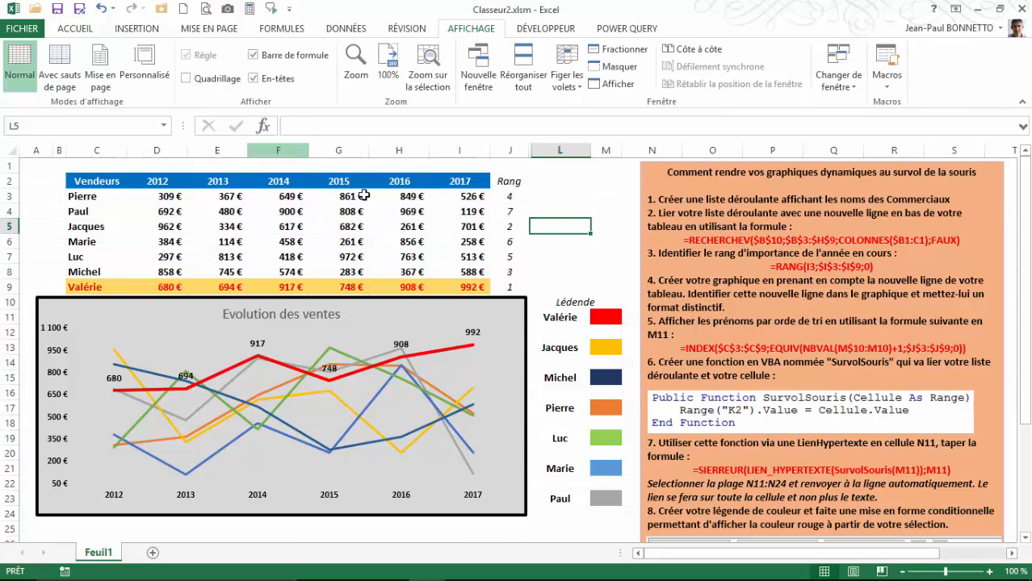
{"action": "left_click", "coordinate": [570, 183]}
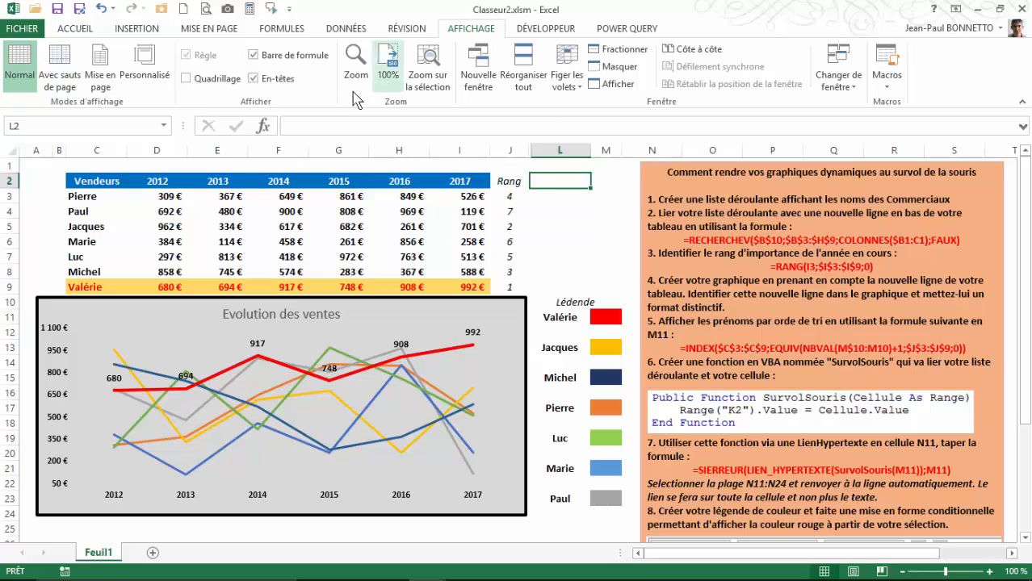
- Move the grouped instructions text box right to about the start of column O, then deselect it
{"action": "left_click", "coordinate": [657, 161]}
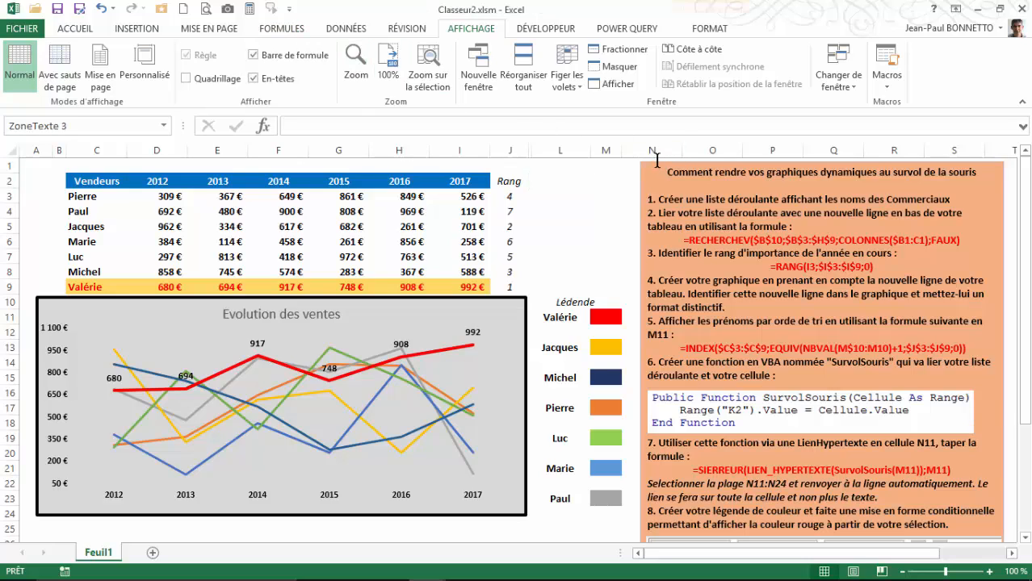
{"action": "left_click", "coordinate": [632, 172]}
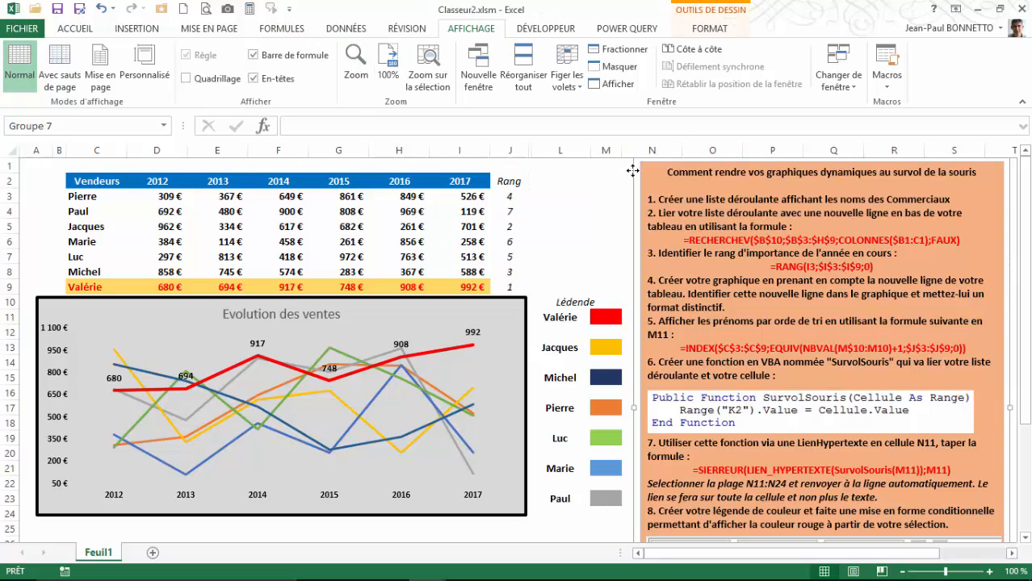
{"action": "left_click_drag", "start_coordinate": [632, 172], "coordinate": [672, 177]}
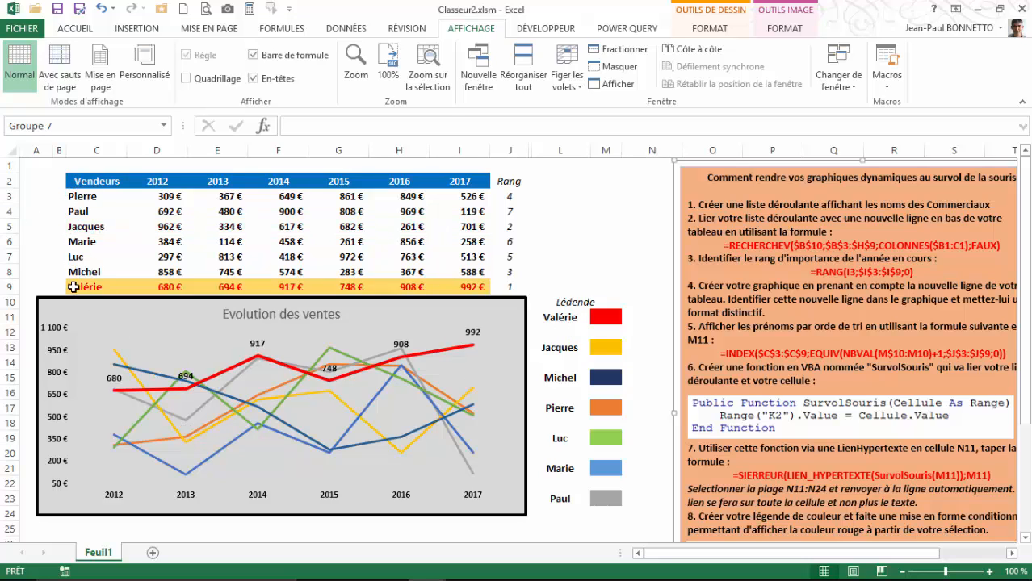
{"action": "left_click", "coordinate": [51, 197]}
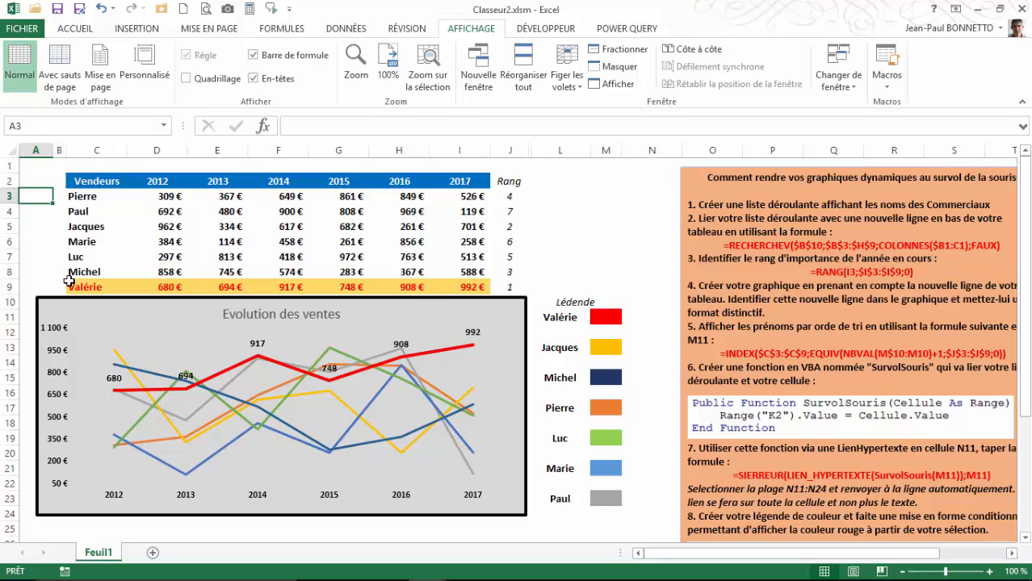
{"action": "left_click", "coordinate": [62, 195]}
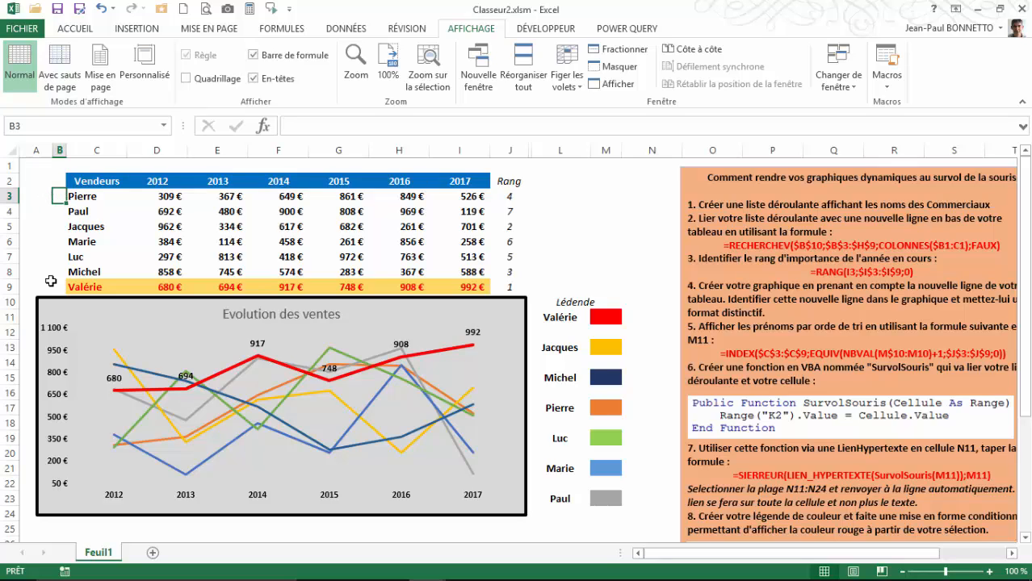
- Inspect the mouse-over formula in legend cell L11 and widen column B to about two-thirds of column C's width
{"action": "right_click", "coordinate": [566, 323]}
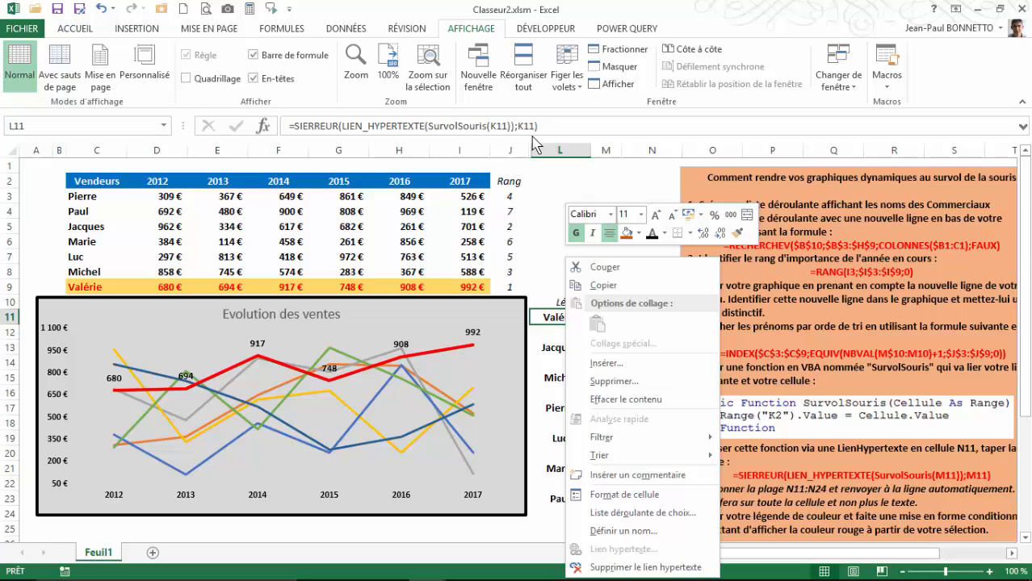
{"action": "left_click", "coordinate": [68, 148]}
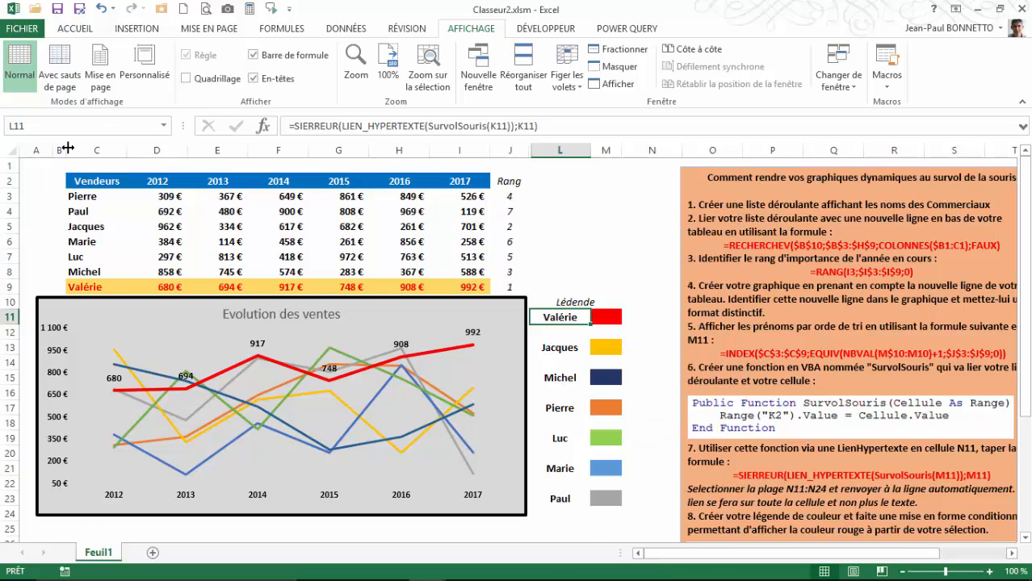
{"action": "left_click_drag", "start_coordinate": [68, 148], "coordinate": [93, 148]}
- Enter the formula =LIEN_HYPERTEXTE(SurvolSouris(C3)) in cell B3
{"action": "left_click", "coordinate": [75, 196]}
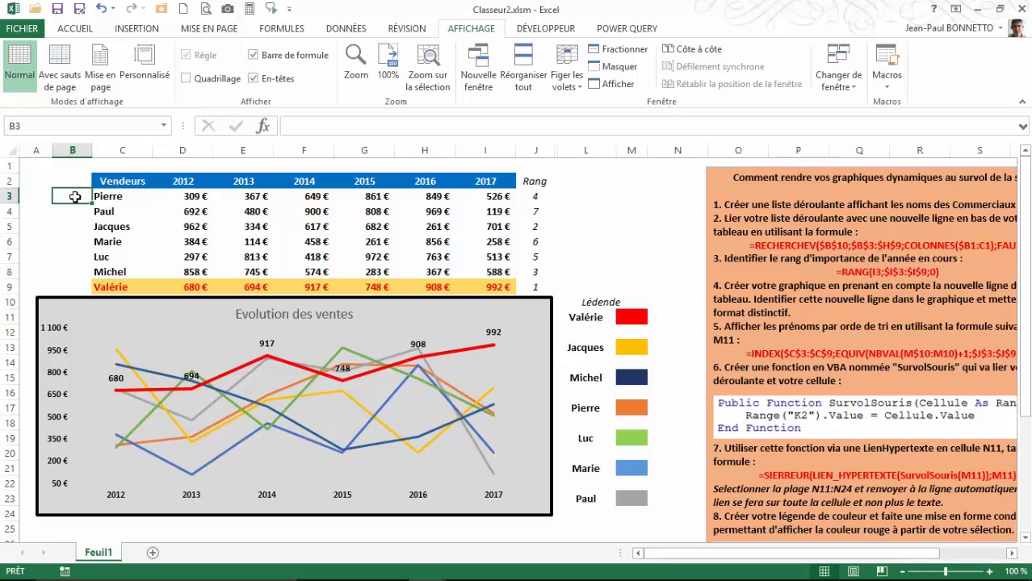
{"action": "type", "text": "=li"}
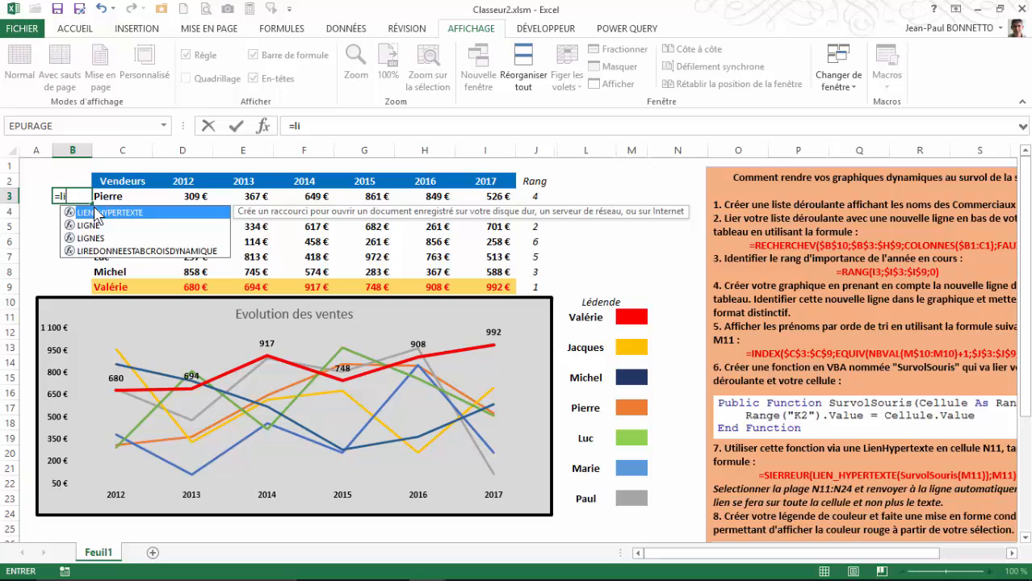
{"action": "key", "text": "Return"}
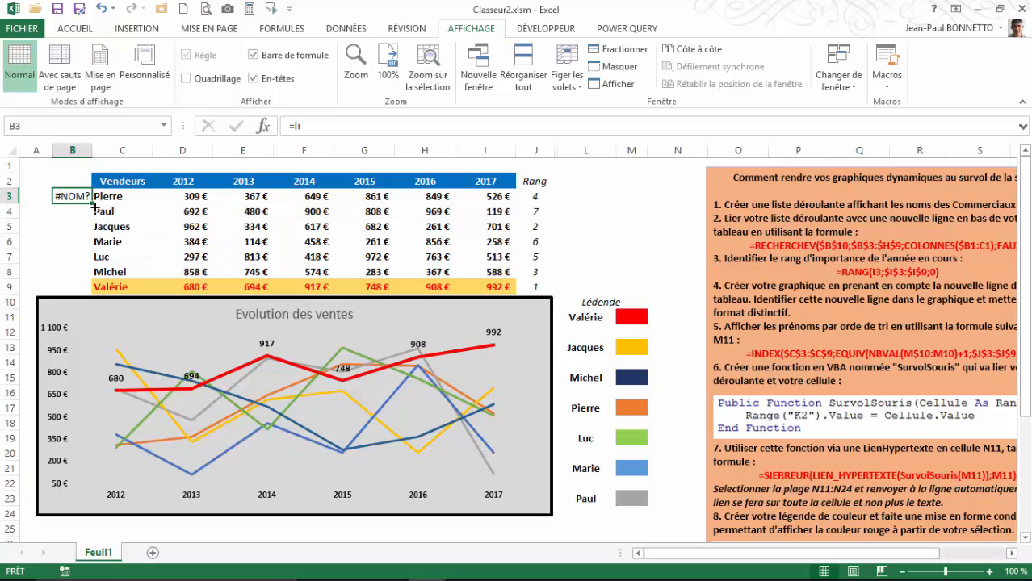
{"action": "type", "text": "=lie"}
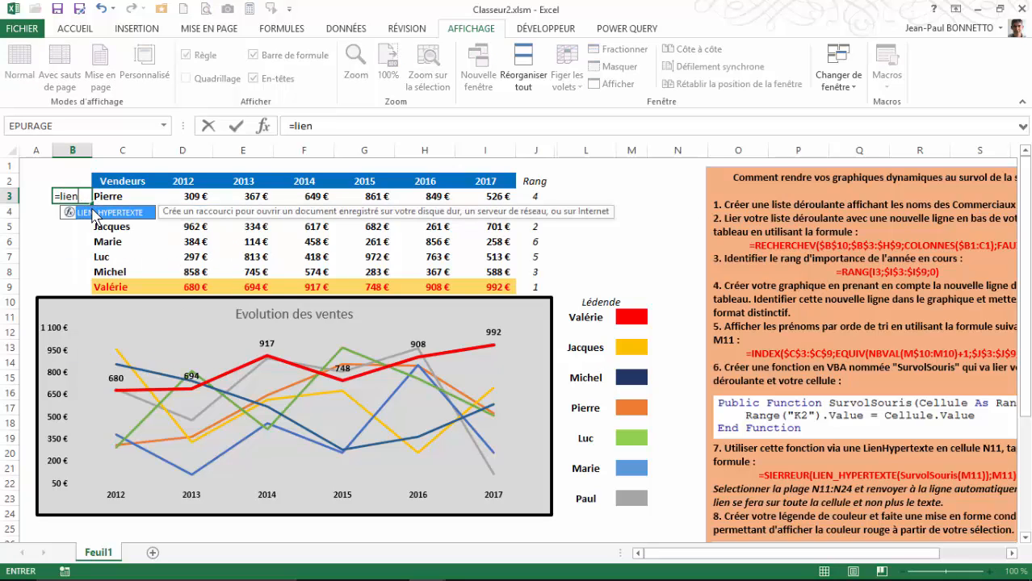
{"action": "type", "text": "n"}
{"action": "double_click", "coordinate": [92, 212]}
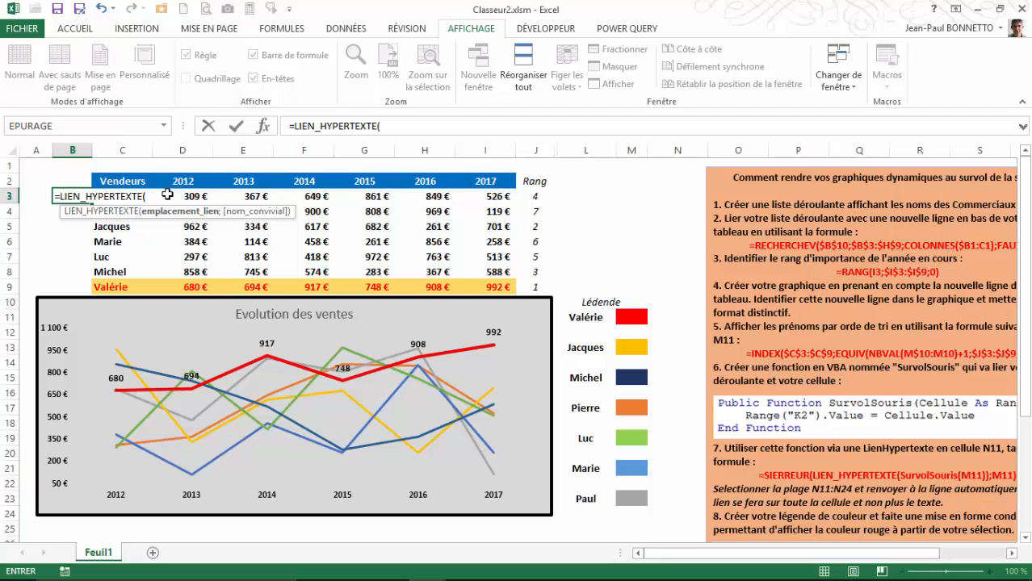
{"action": "type", "text": "su"}
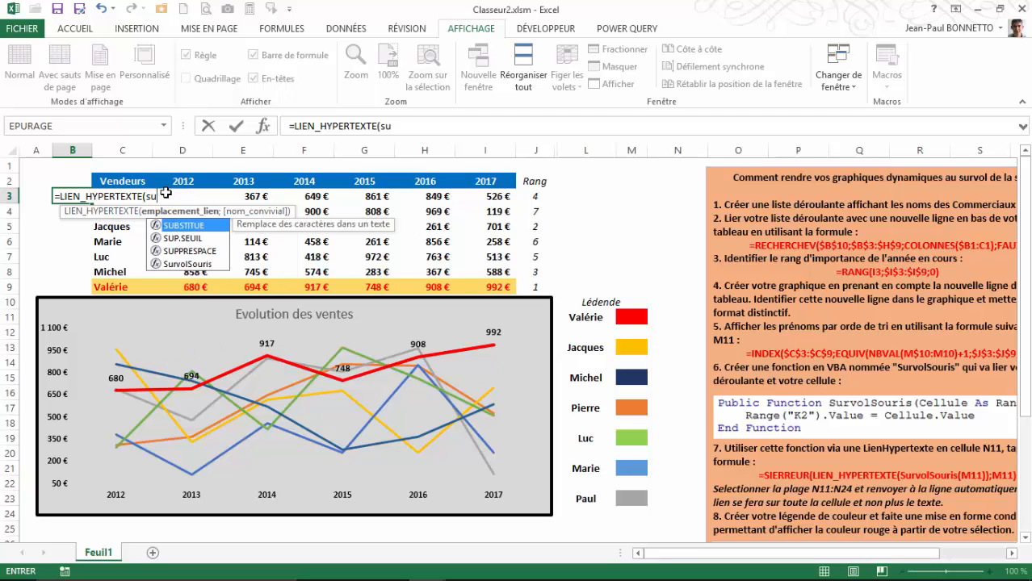
{"action": "left_click", "coordinate": [187, 265]}
{"action": "double_click", "coordinate": [187, 265]}
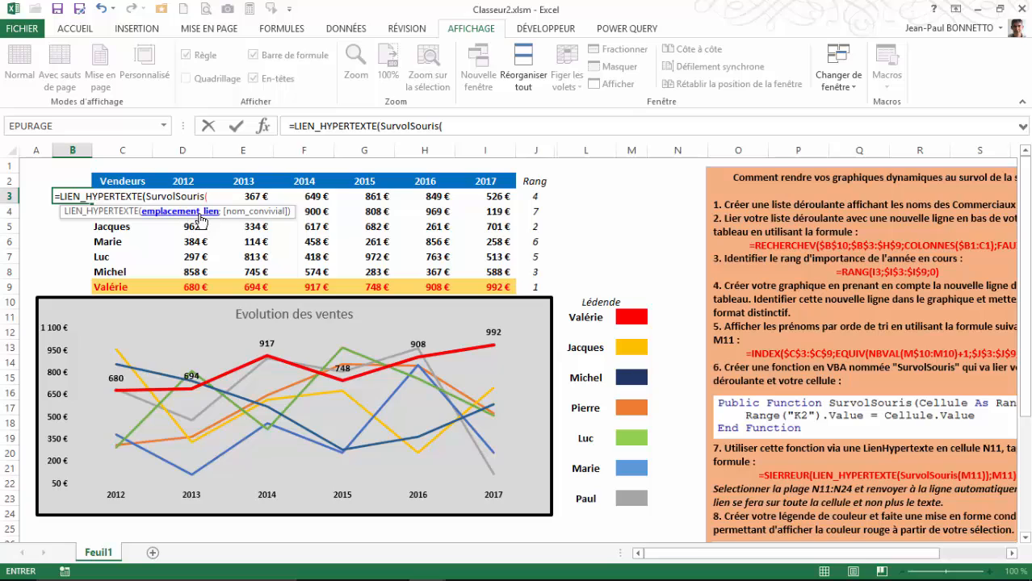
{"action": "left_click", "coordinate": [118, 229]}
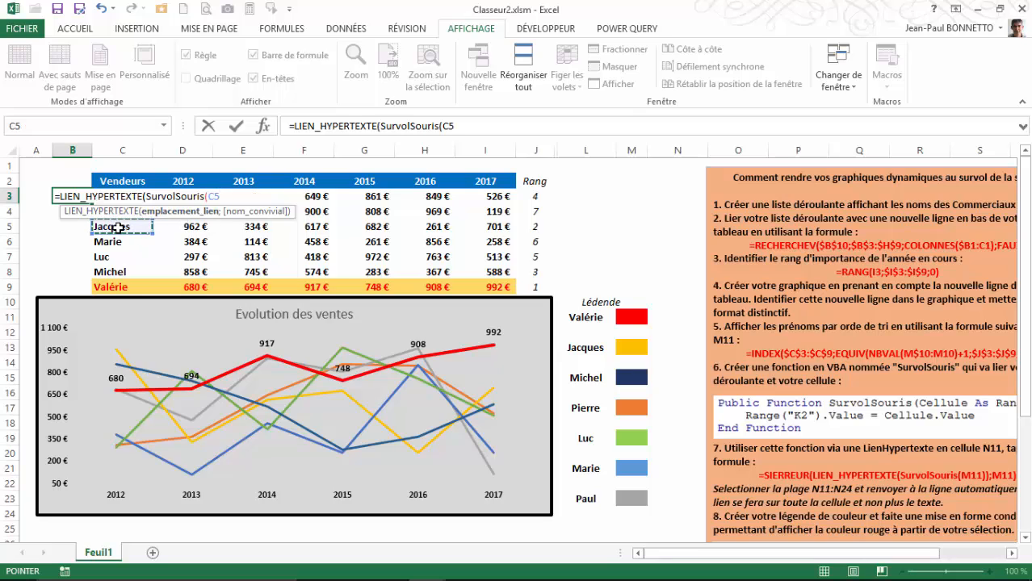
{"action": "key", "text": "Up"}
{"action": "key", "text": "Up"}
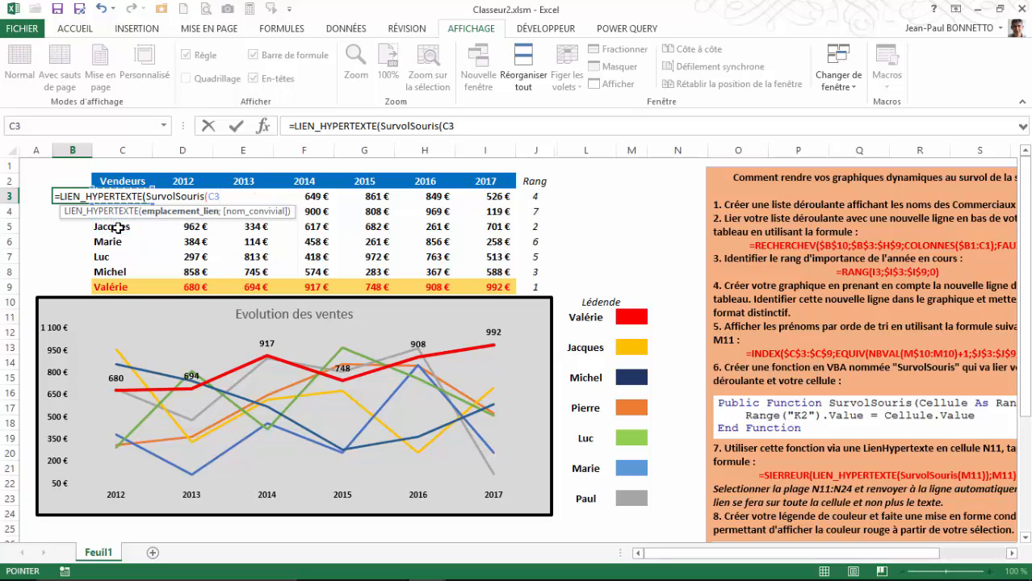
{"action": "type", "text": ")"}
{"action": "key", "text": "ctrl+Return"}
{"action": "mouse_move", "coordinate": [70, 196]}
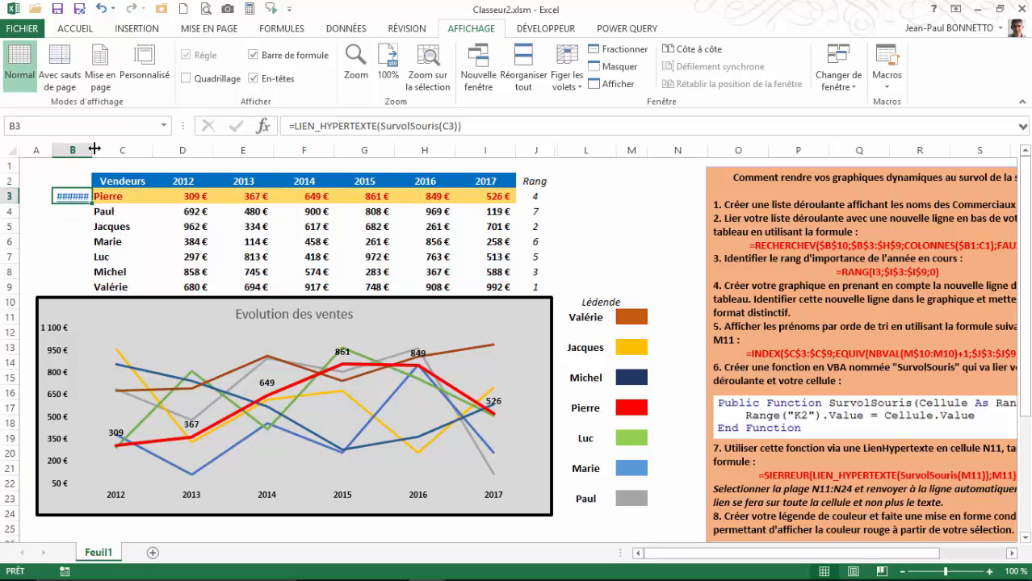
- Widen column B slightly beyond column C's width and change B3's formula to =SIERREUR(LIEN_HYPERTEXTE(SurvolSouris(C3));C3)
{"action": "left_click_drag", "start_coordinate": [95, 149], "coordinate": [122, 149]}
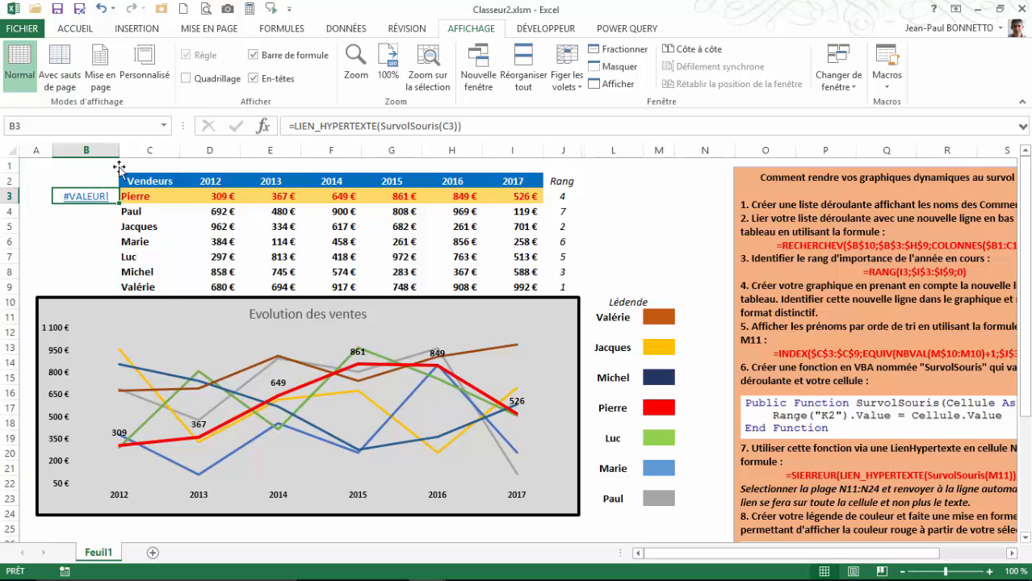
{"action": "left_click", "coordinate": [296, 126]}
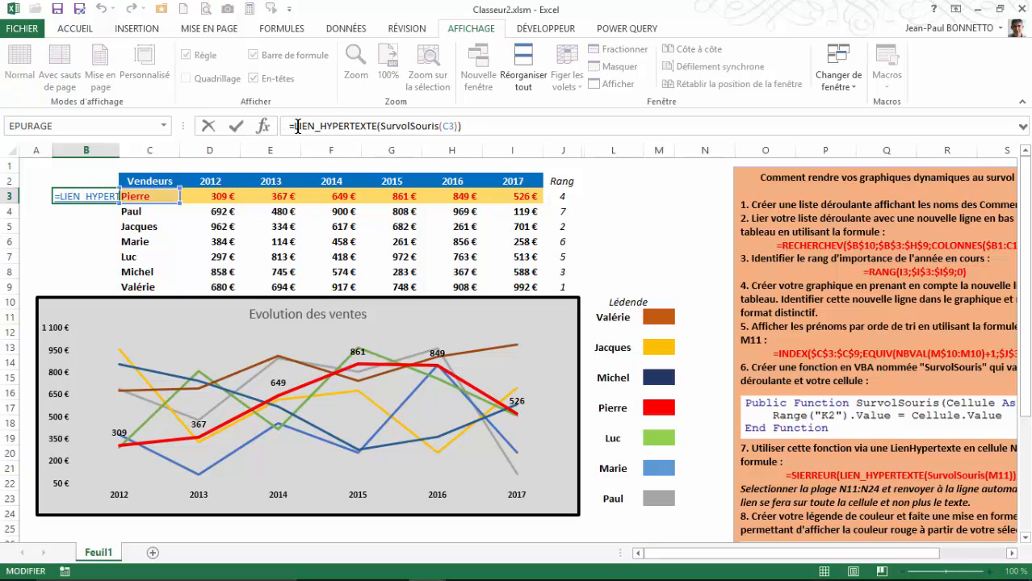
{"action": "type", "text": "si"}
{"action": "key", "text": "Down"}
{"action": "key", "text": "Down"}
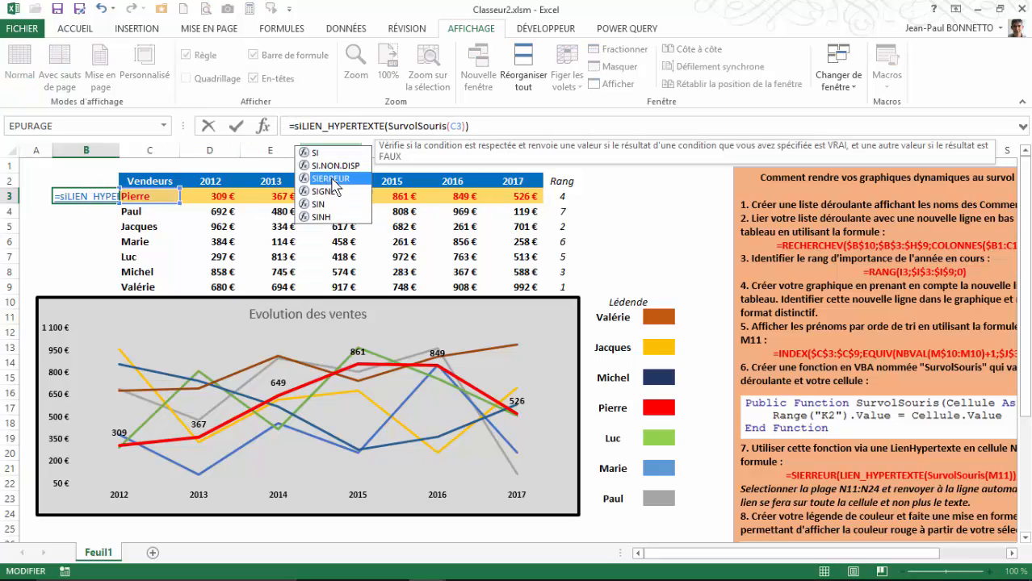
{"action": "key", "text": "Tab"}
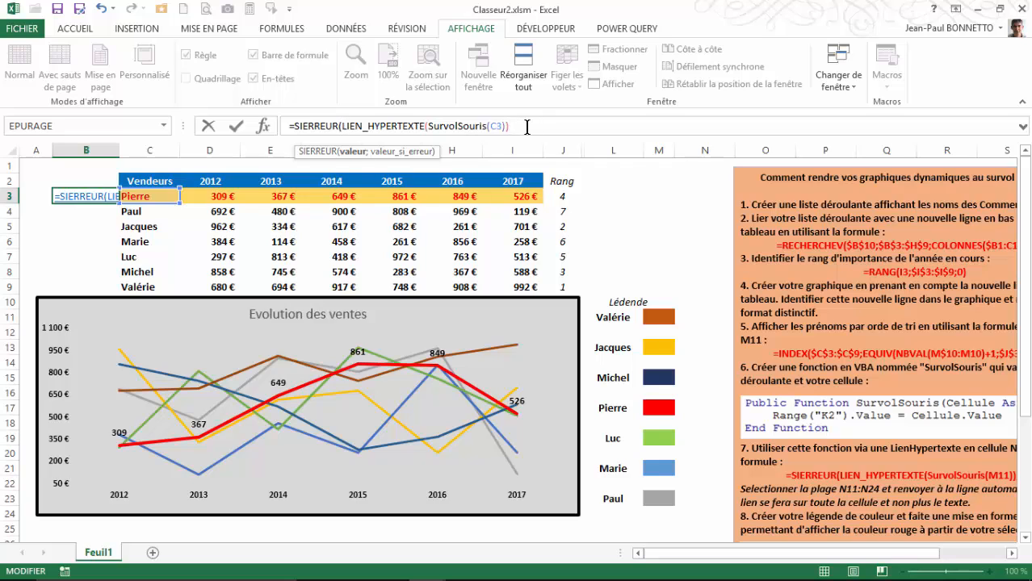
{"action": "type", "text": ";"}
{"action": "left_click", "coordinate": [146, 196]}
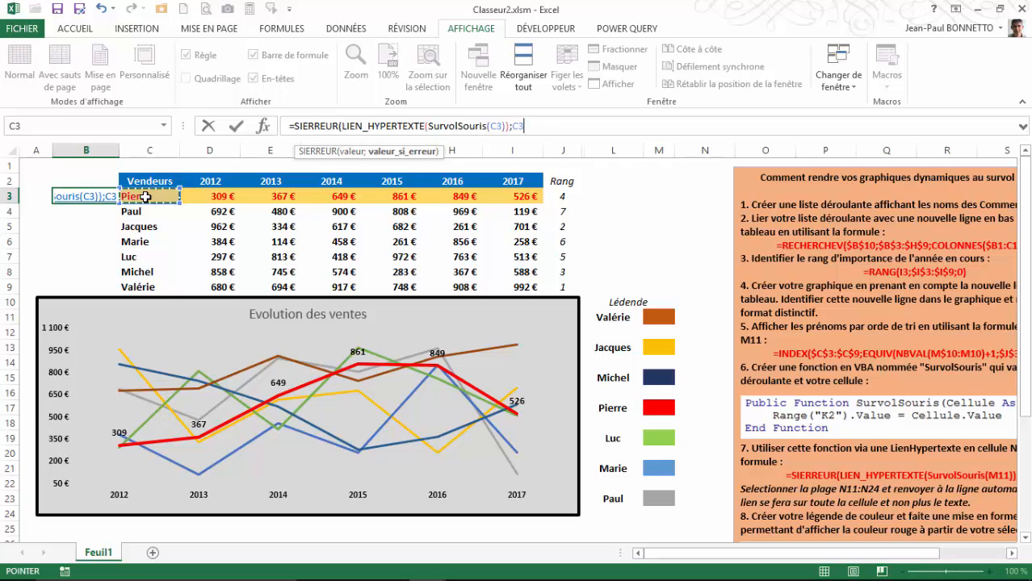
{"action": "type", "text": ")"}
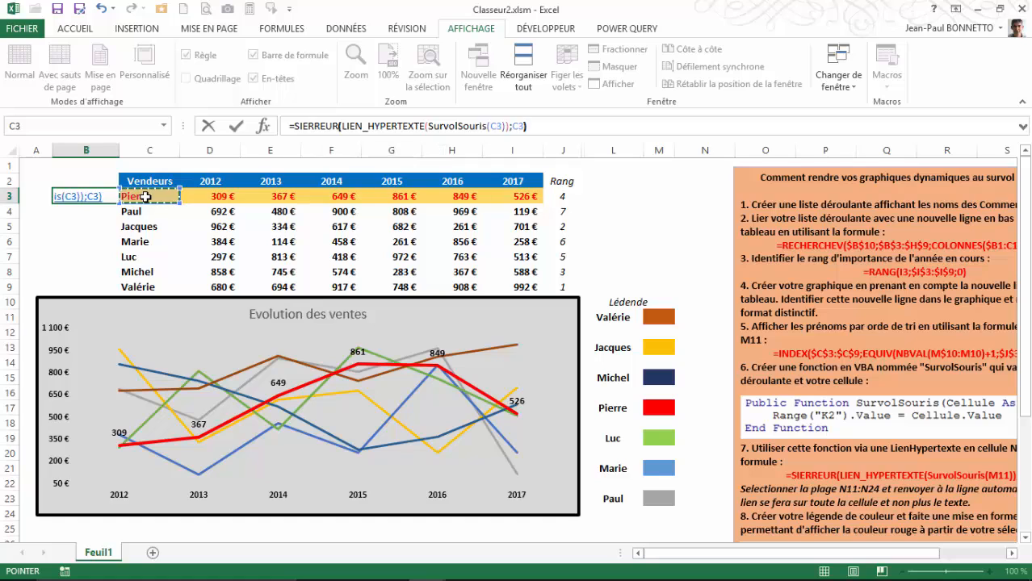
{"action": "key", "text": "Return"}
{"action": "right_click", "coordinate": [77, 198]}
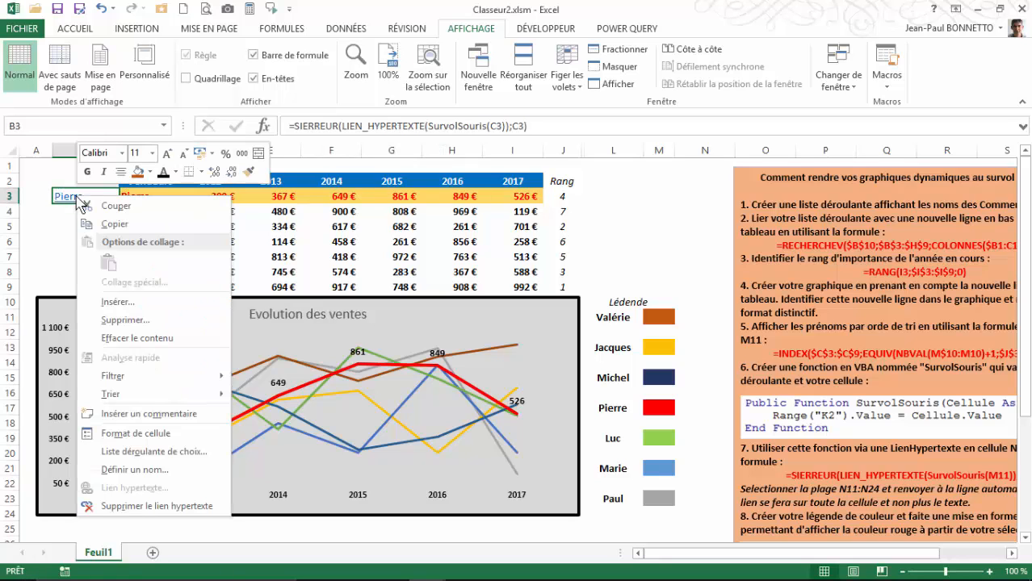
{"action": "key", "text": "Escape"}
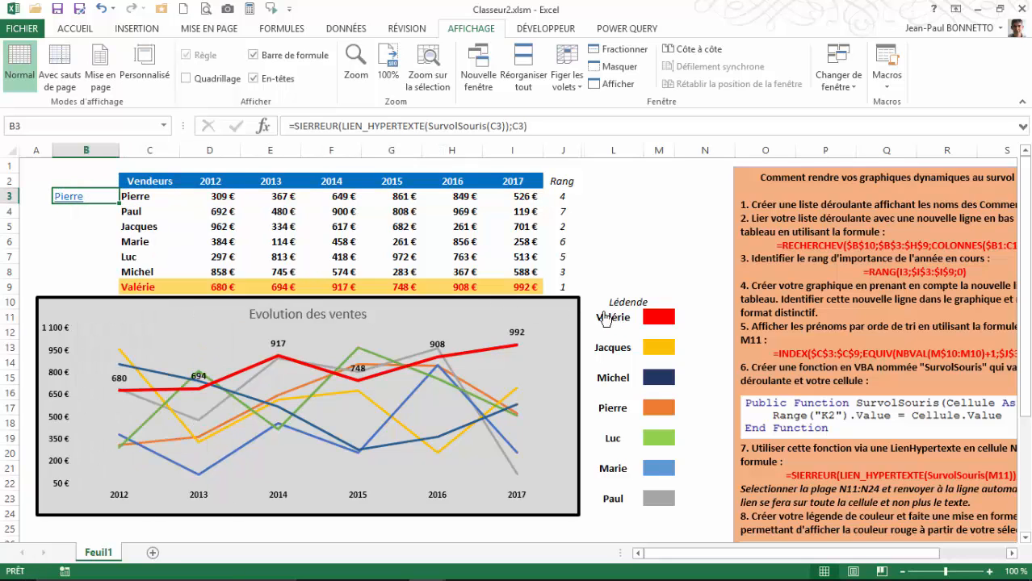
- Copy the formatting of legend cell L11 onto the range B3:B8
{"action": "right_click", "coordinate": [611, 318]}
{"action": "left_click", "coordinate": [75, 28]}
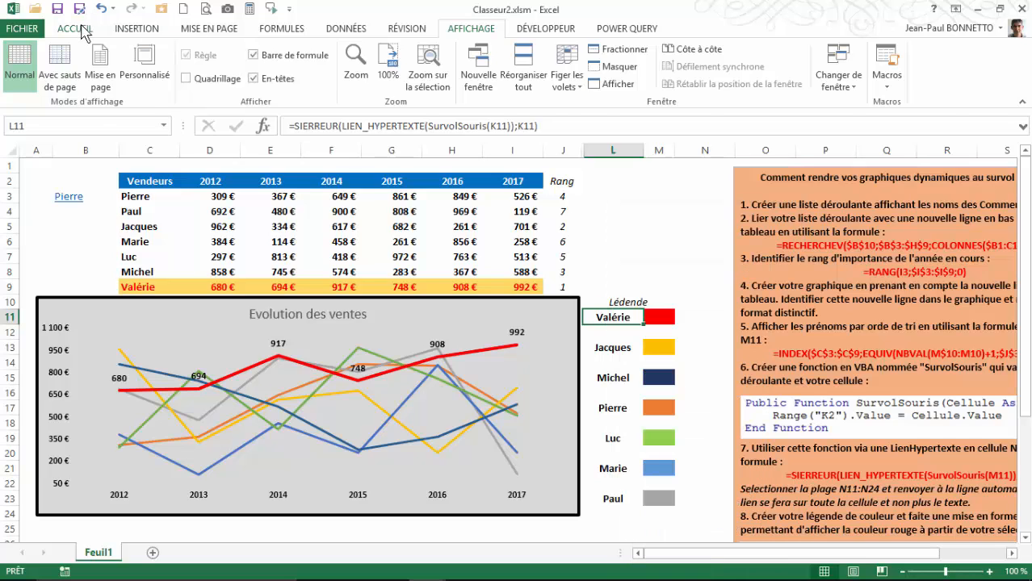
{"action": "left_click", "coordinate": [47, 82]}
{"action": "left_click_drag", "start_coordinate": [77, 197], "coordinate": [81, 273]}
- Select cell B3 without following its link and fill its formula down to B8
{"action": "mouse_move", "coordinate": [110, 202]}
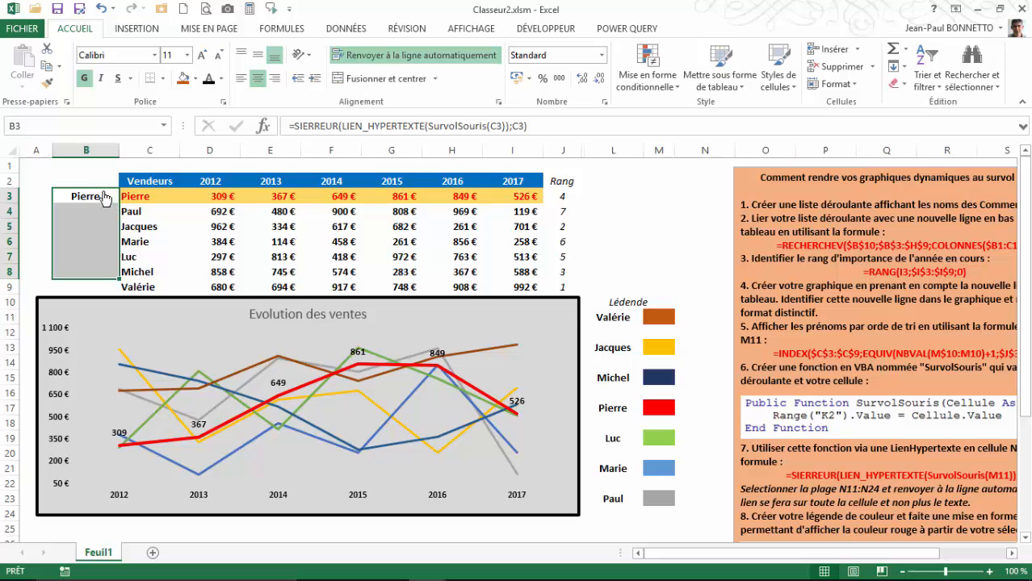
{"action": "right_click", "coordinate": [55, 195]}
{"action": "key", "text": "Escape"}
{"action": "left_click", "coordinate": [57, 202]}
{"action": "right_click", "coordinate": [63, 198]}
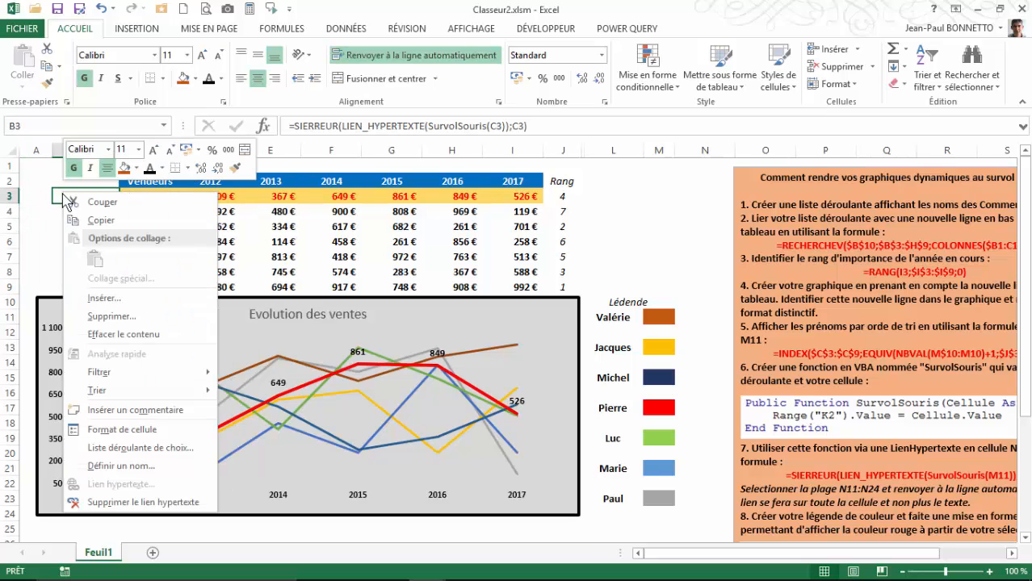
{"action": "key", "text": "Escape"}
{"action": "left_click_drag", "start_coordinate": [119, 203], "coordinate": [117, 276]}
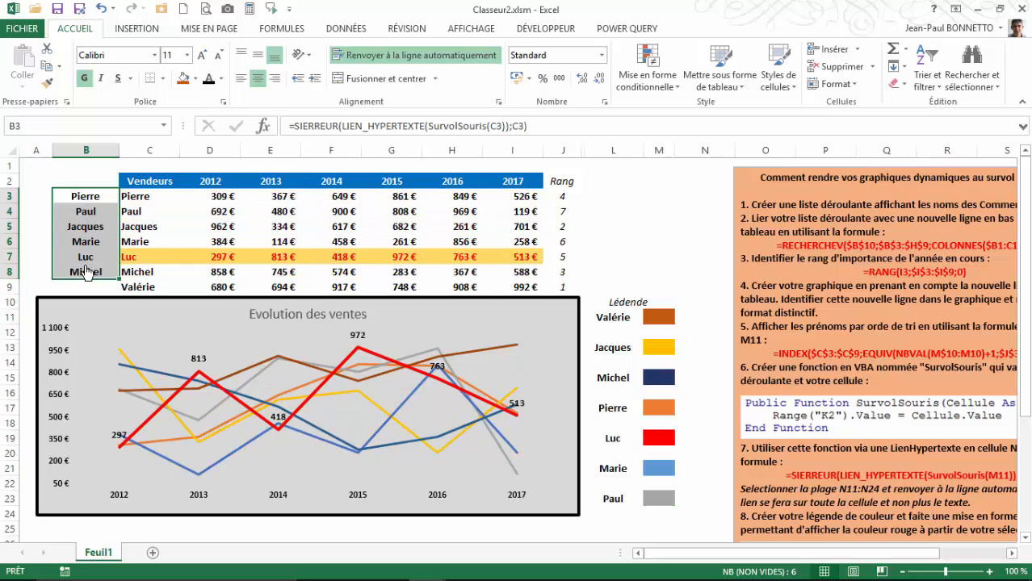
- Collapse column C until it is hidden and enter the header "Vendeurs" in cell B2
{"action": "left_click", "coordinate": [87, 271]}
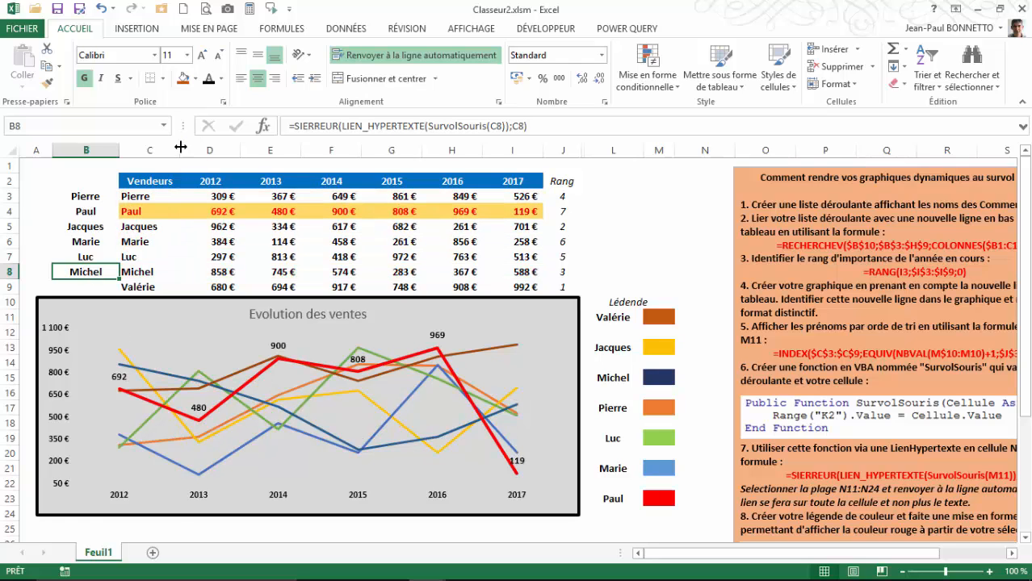
{"action": "left_click_drag", "start_coordinate": [180, 146], "coordinate": [119, 154]}
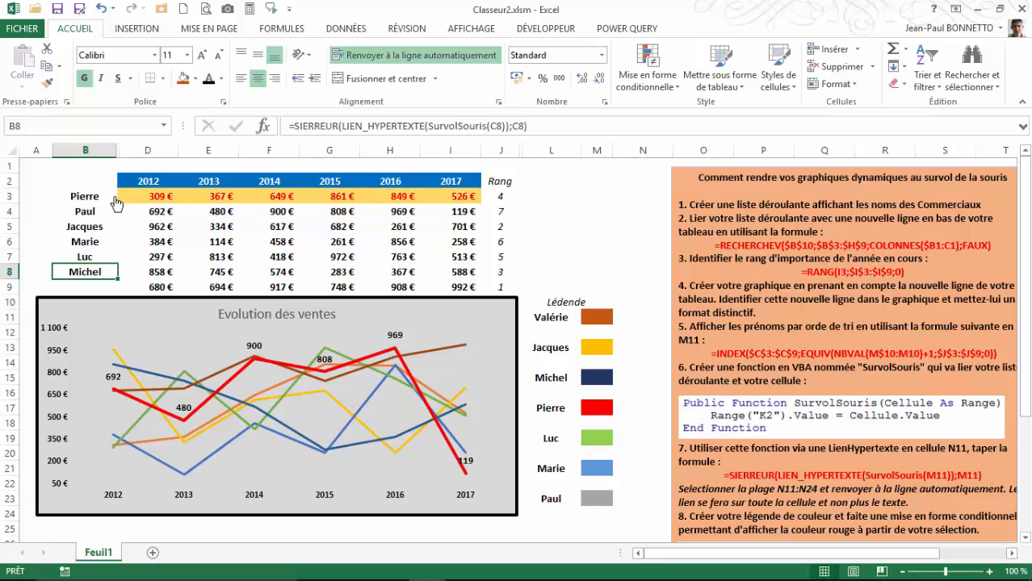
{"action": "left_click", "coordinate": [88, 180]}
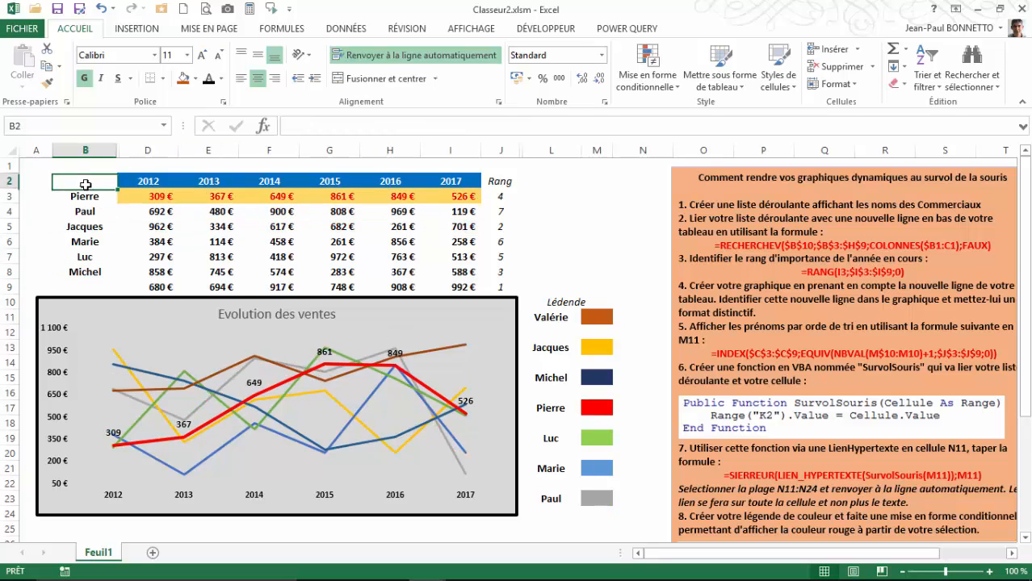
{"action": "type", "text": "Vendeurs"}
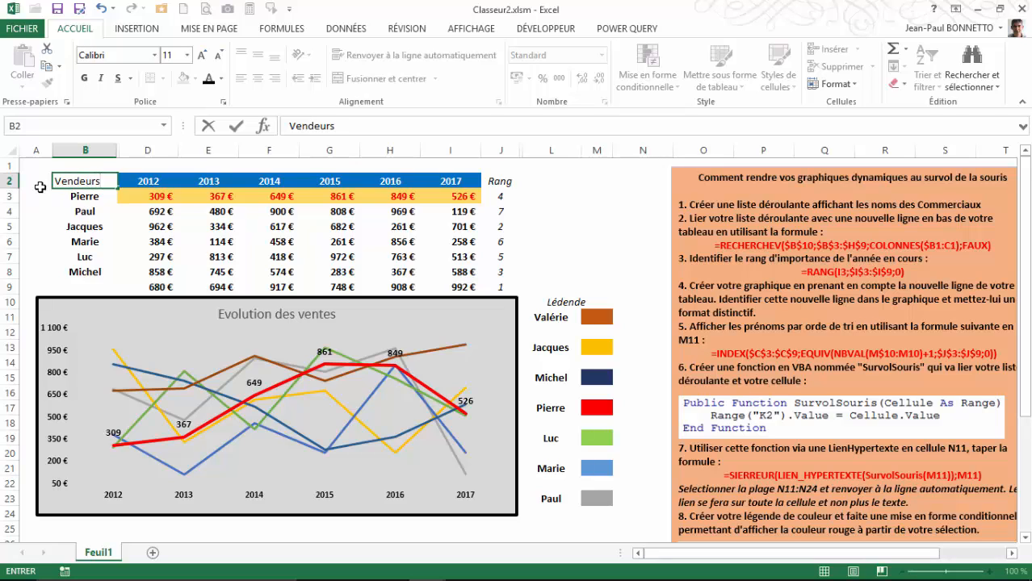
{"action": "left_click", "coordinate": [39, 186]}
- Copy the formatting of the 2012 header in D2 onto the header cell B2
{"action": "left_click", "coordinate": [77, 181]}
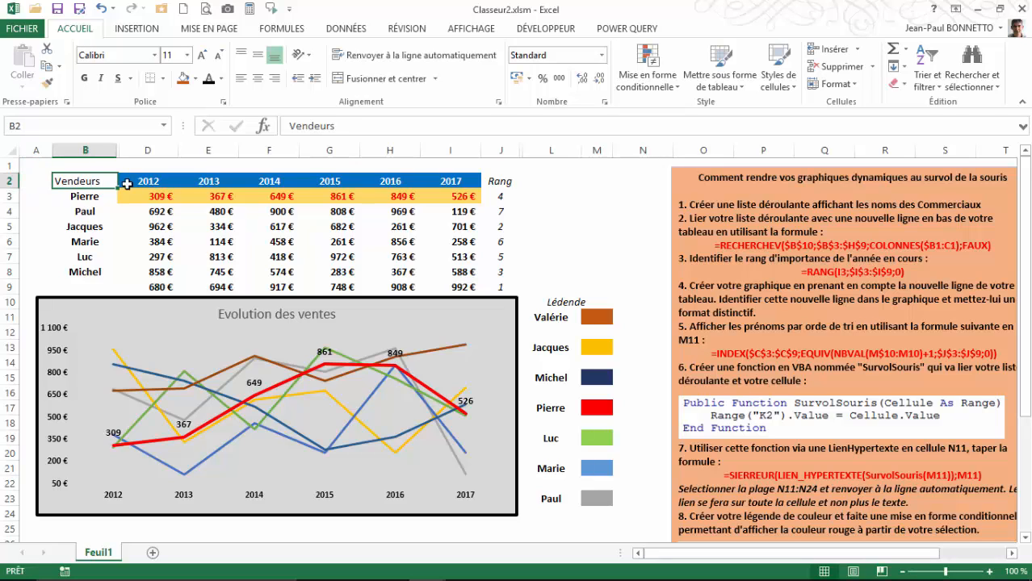
{"action": "left_click", "coordinate": [166, 179]}
{"action": "left_click", "coordinate": [47, 81]}
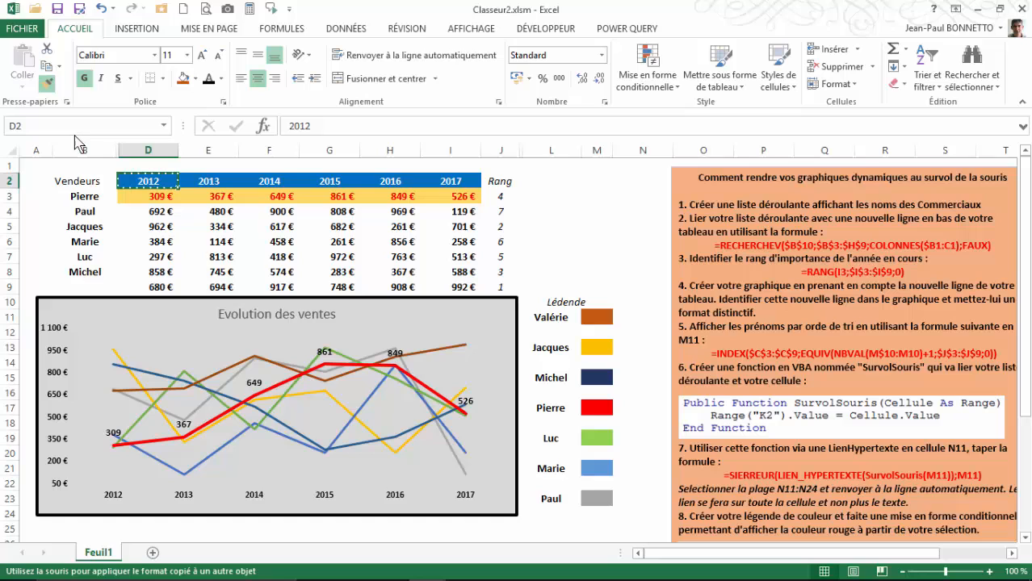
{"action": "left_click", "coordinate": [82, 181]}
{"action": "left_click", "coordinate": [34, 209]}
- Fill the formula from B7 down to B9 and test the mouse-over on the names in column B
{"action": "mouse_move", "coordinate": [117, 234]}
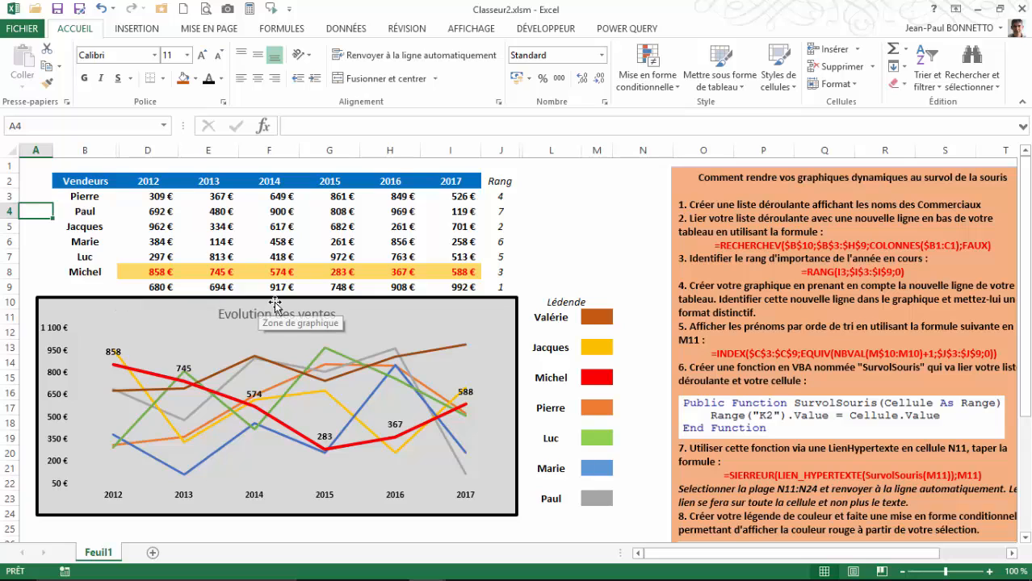
{"action": "left_click", "coordinate": [86, 260]}
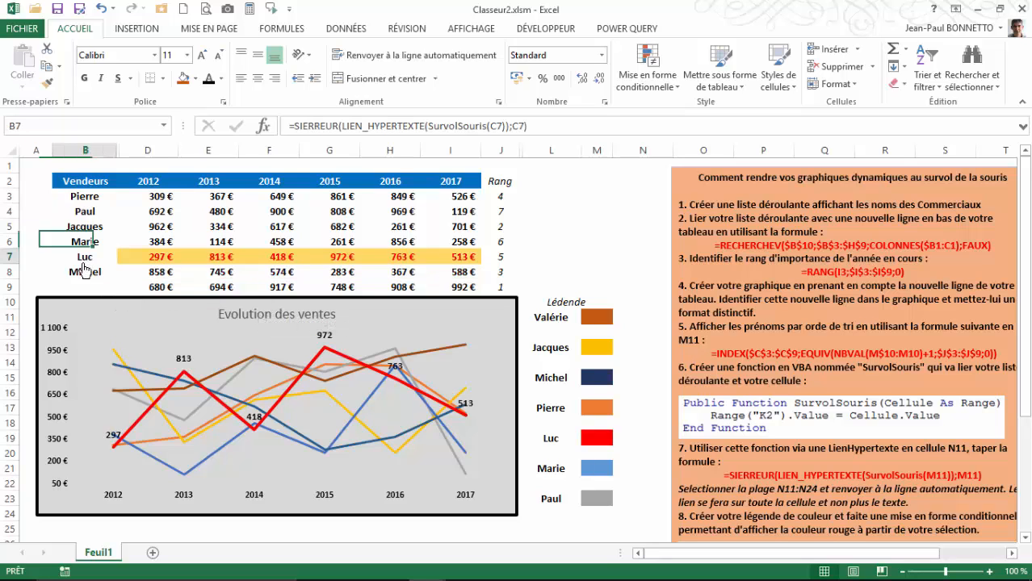
{"action": "left_click_drag", "start_coordinate": [117, 264], "coordinate": [120, 291]}
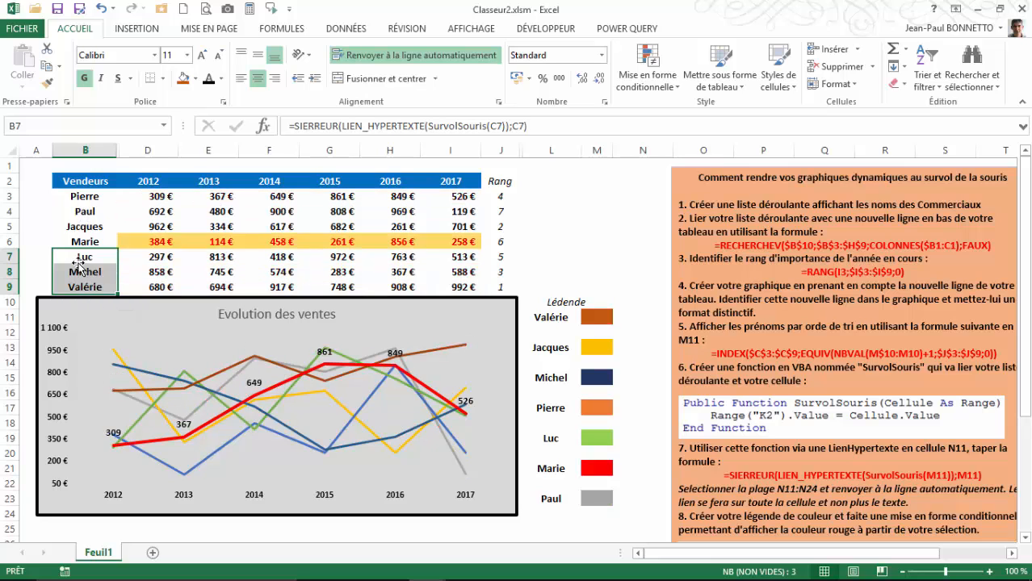
{"action": "mouse_move", "coordinate": [119, 208]}
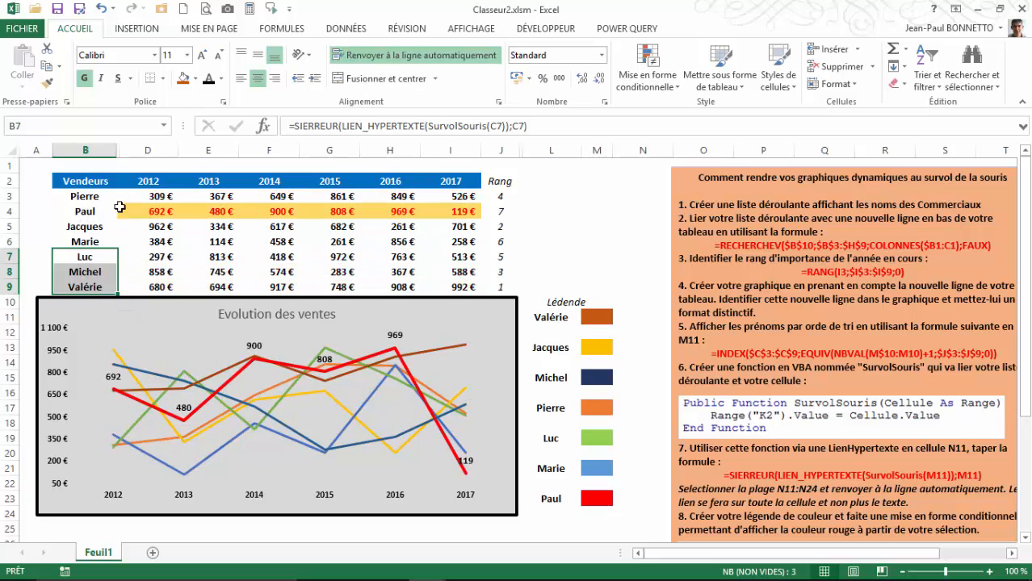
{"action": "left_click", "coordinate": [80, 199]}
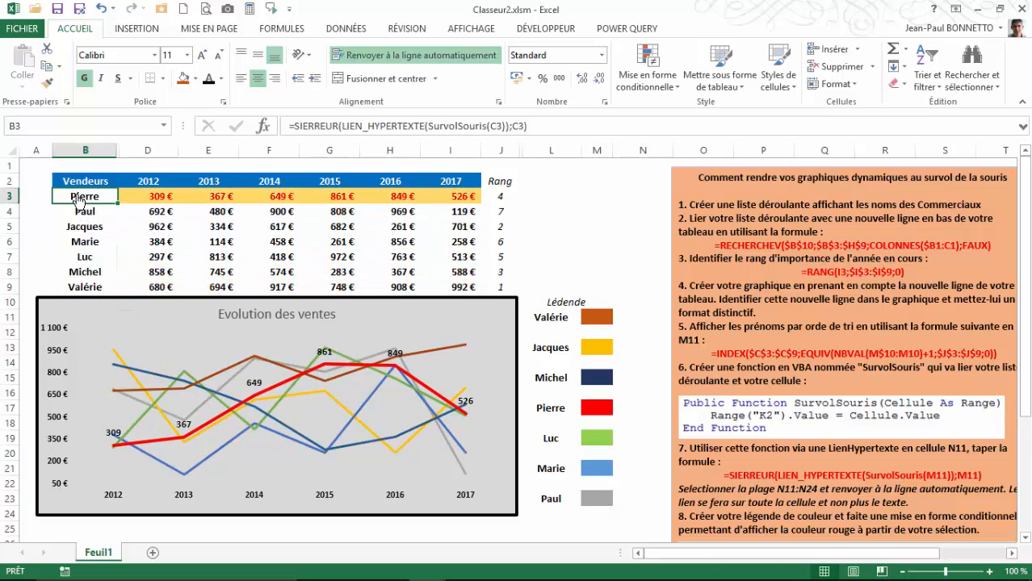
- Extend the conditional formatting rule's range to =$B$3:$I$9 and test the row highlight by mouse-over on the seller names in column B
{"action": "left_click", "coordinate": [214, 196]}
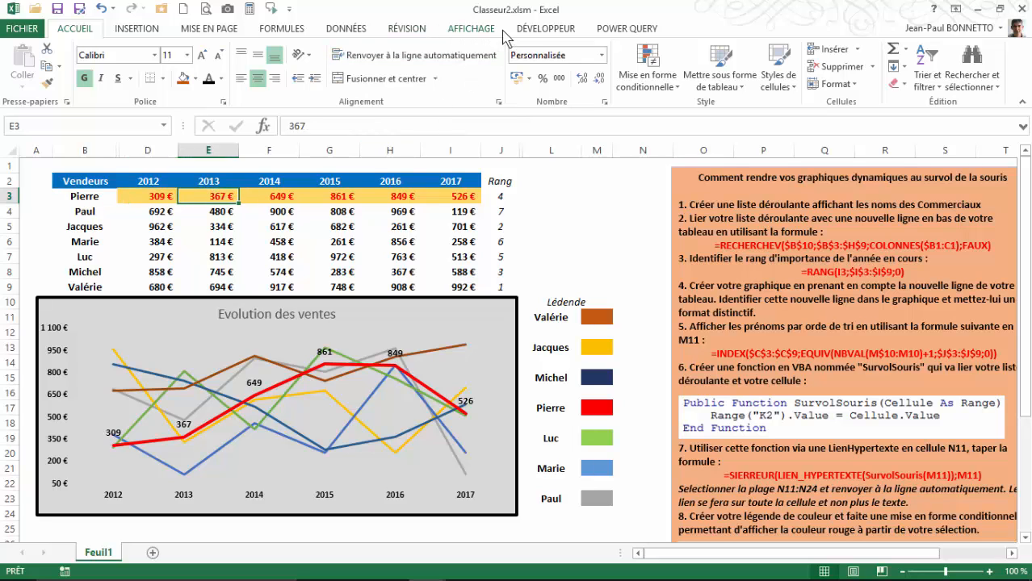
{"action": "left_click", "coordinate": [622, 81]}
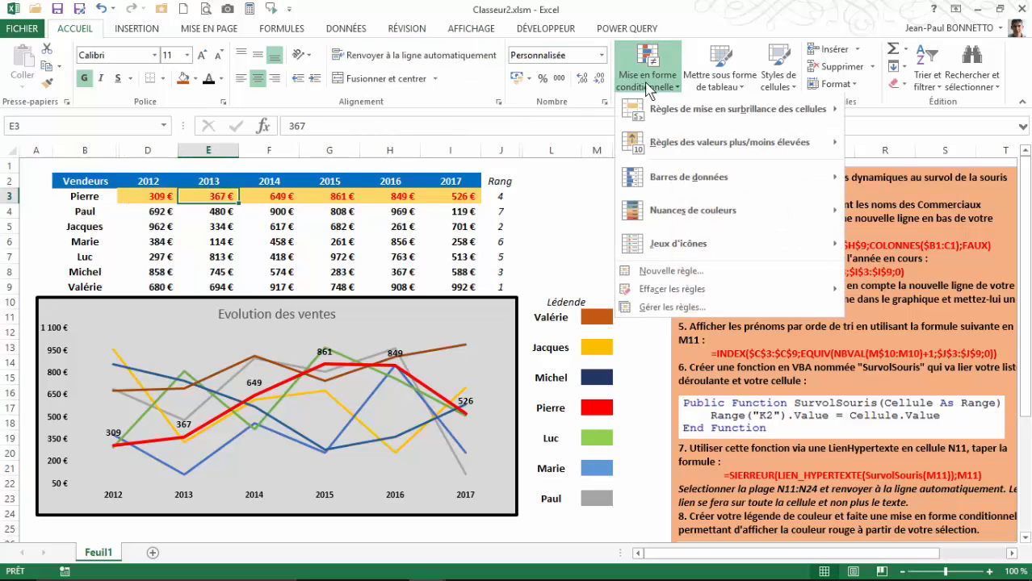
{"action": "left_click", "coordinate": [662, 308]}
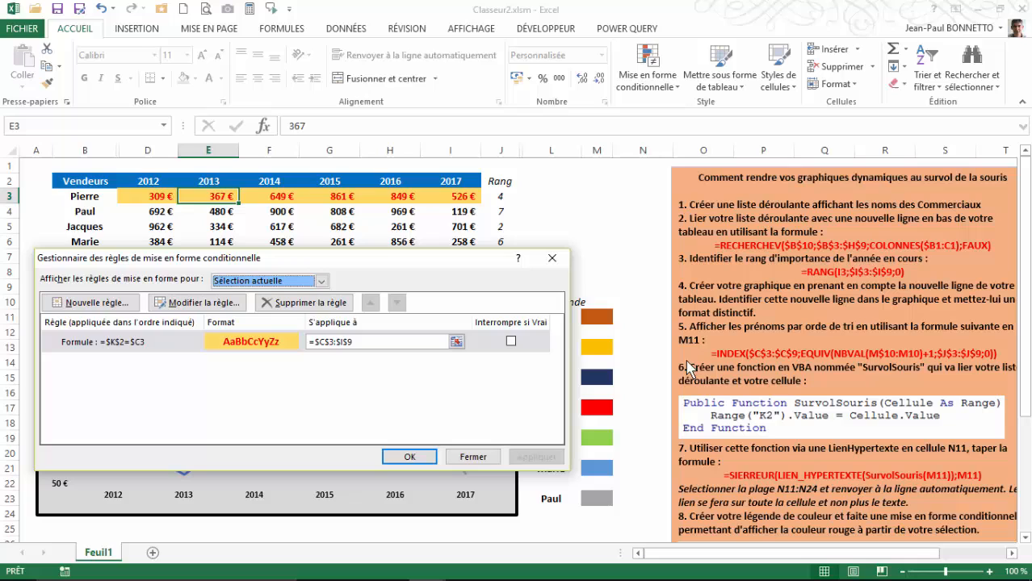
{"action": "left_click", "coordinate": [323, 341]}
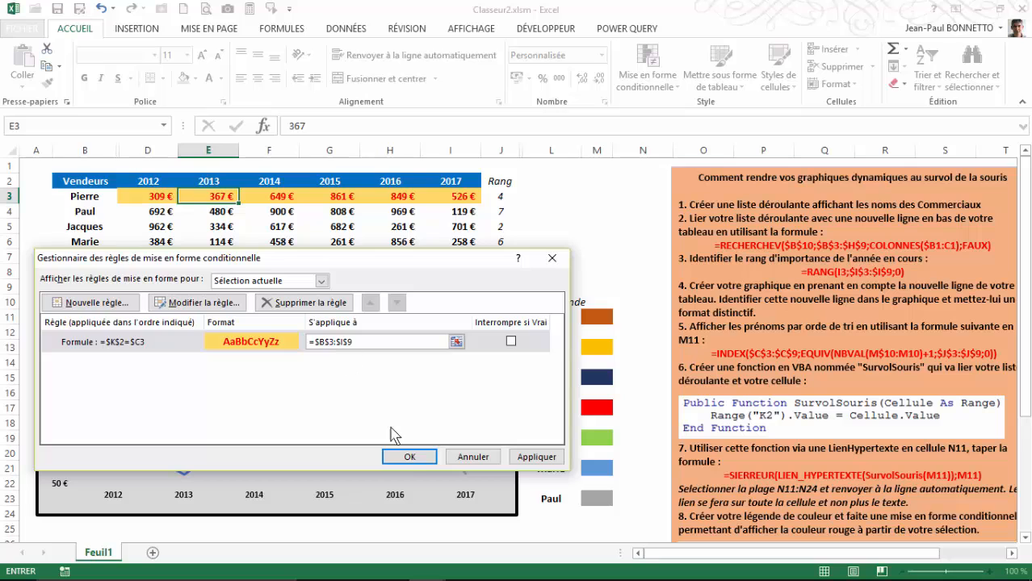
{"action": "left_click", "coordinate": [410, 457]}
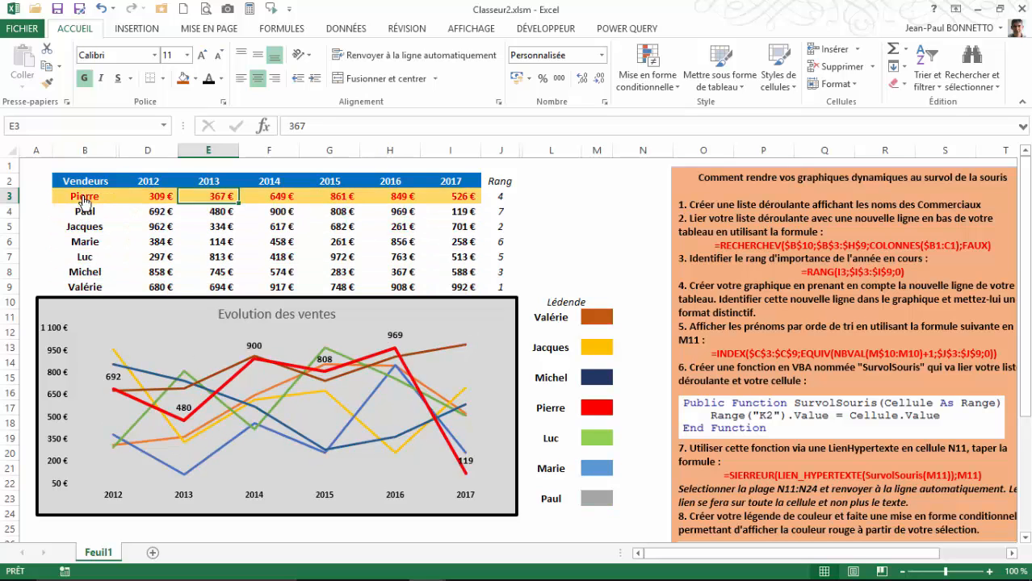
{"action": "left_click", "coordinate": [85, 227]}
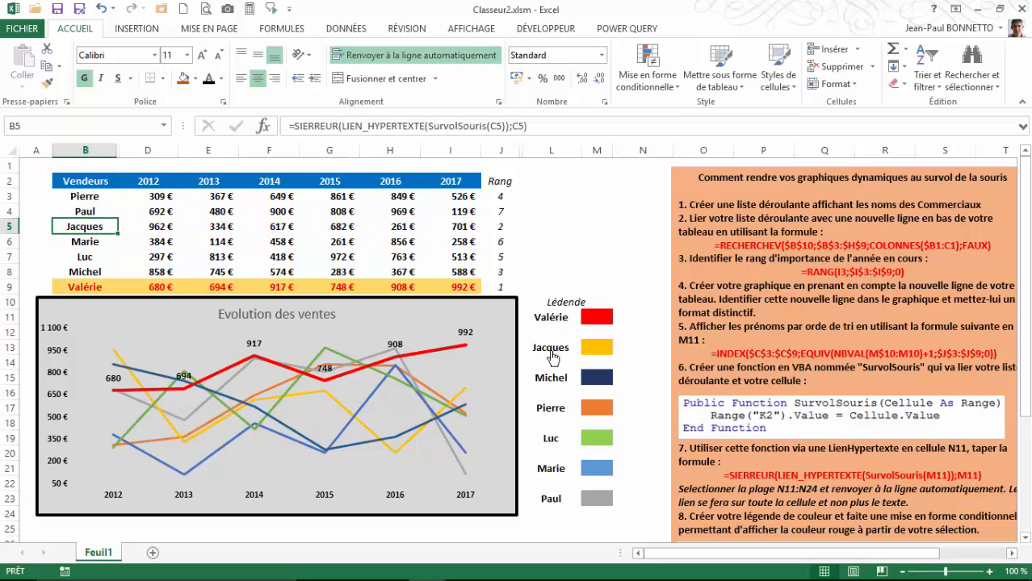
{"action": "left_click_drag", "start_coordinate": [121, 236], "coordinate": [87, 289]}
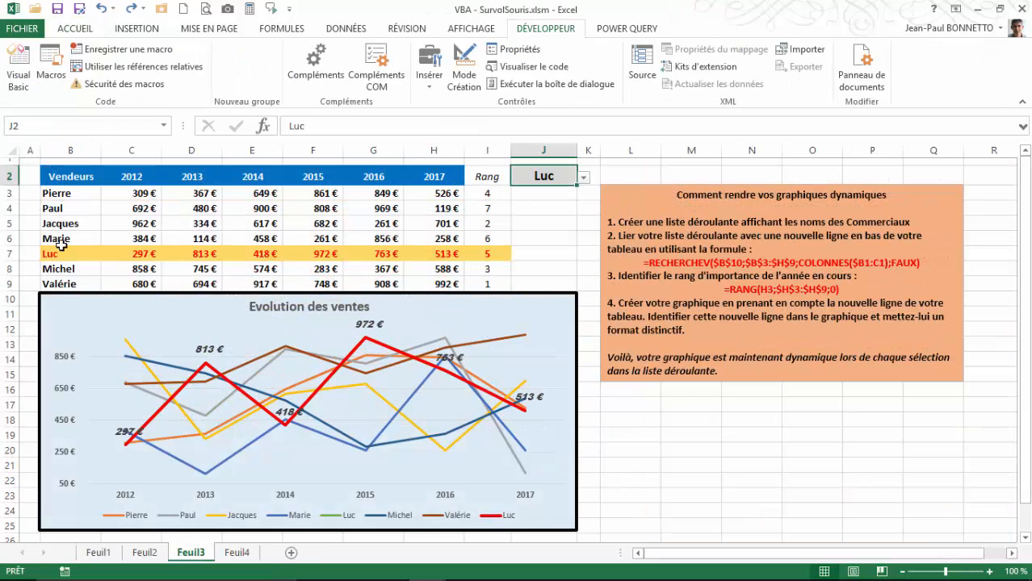
- View the Feuil4 chart in VBA - SurvolSouris.xlsm and choose the third seller in the J2 drop-down list on Feuil3
{"action": "left_click", "coordinate": [236, 553]}
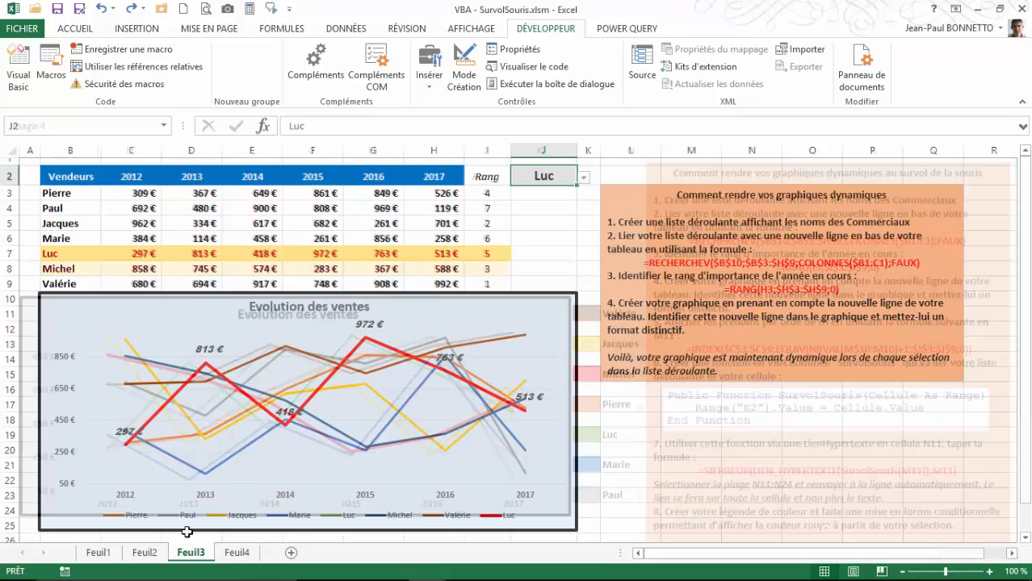
{"action": "left_click", "coordinate": [583, 177]}
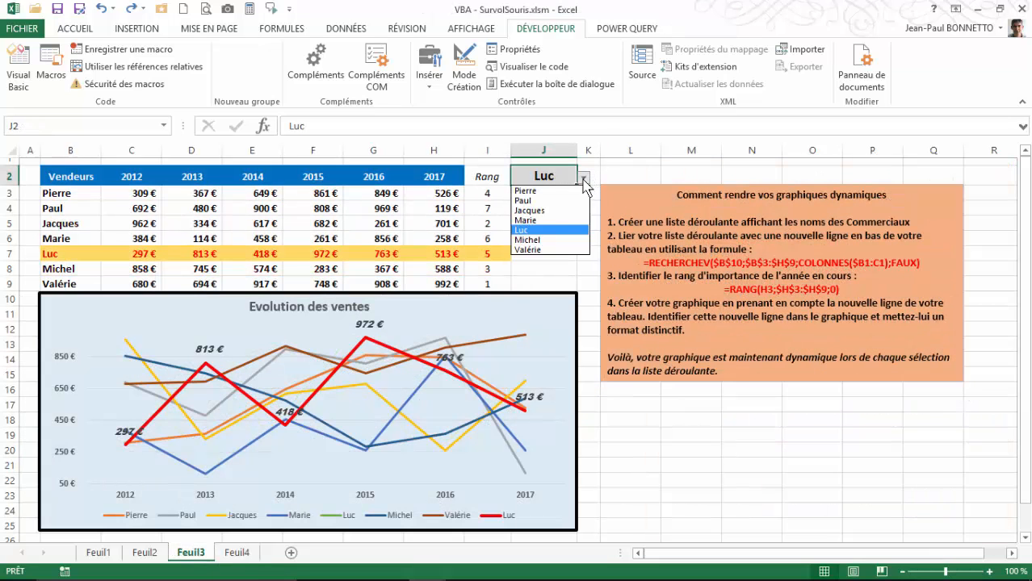
{"action": "left_click", "coordinate": [533, 211]}
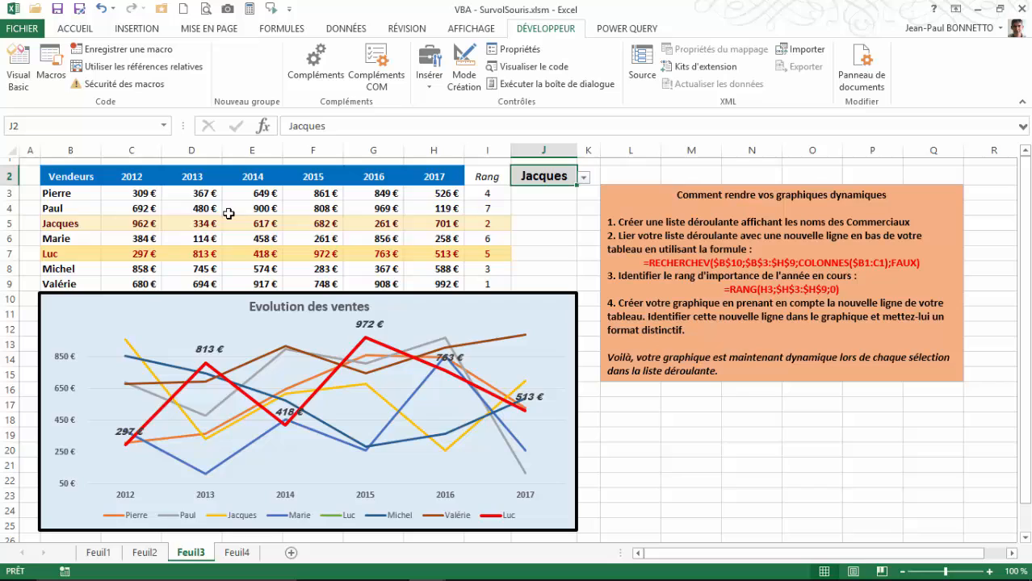
- Review the mouse-over button on Feuil2, the tooltip example on Feuil1 and the dynamic sales chart on Feuil4
{"action": "left_click", "coordinate": [145, 553]}
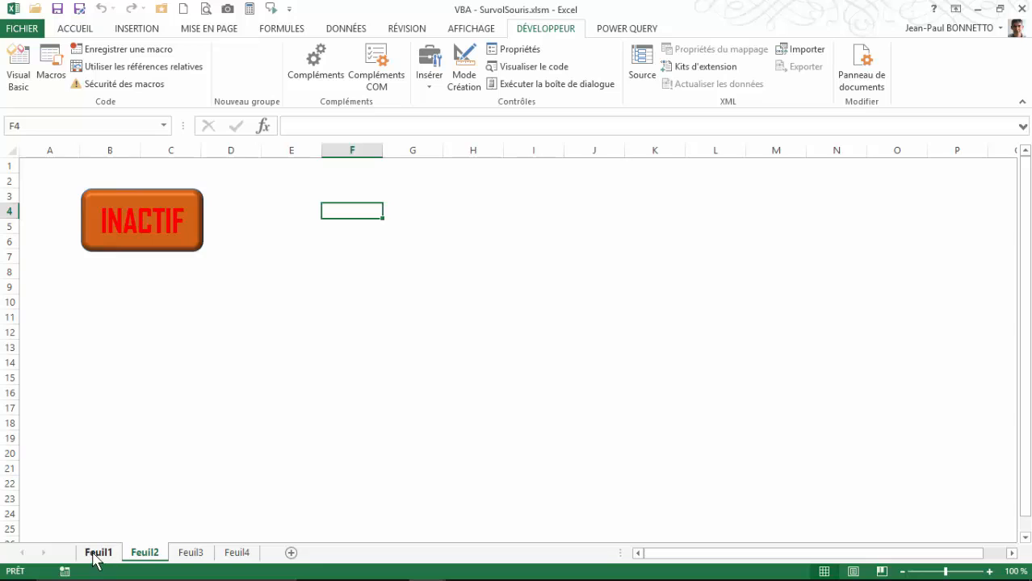
{"action": "left_click", "coordinate": [97, 554]}
{"action": "left_click", "coordinate": [109, 373]}
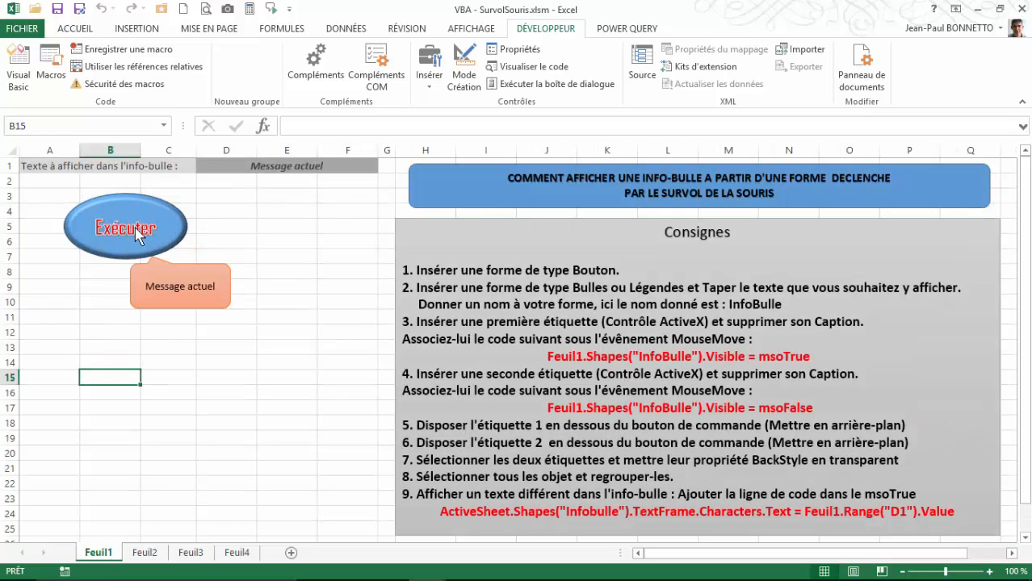
{"action": "left_click", "coordinate": [235, 553]}
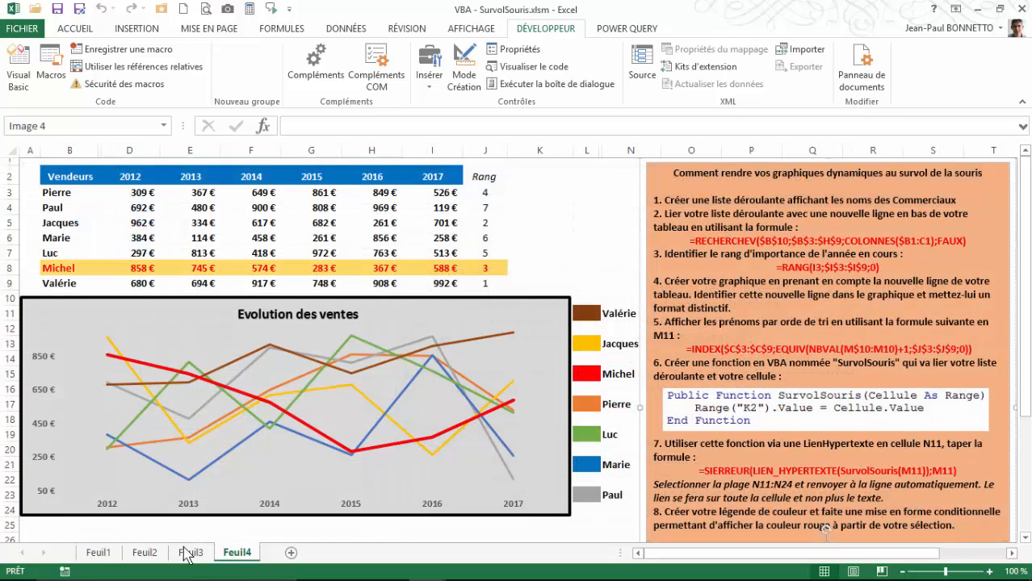